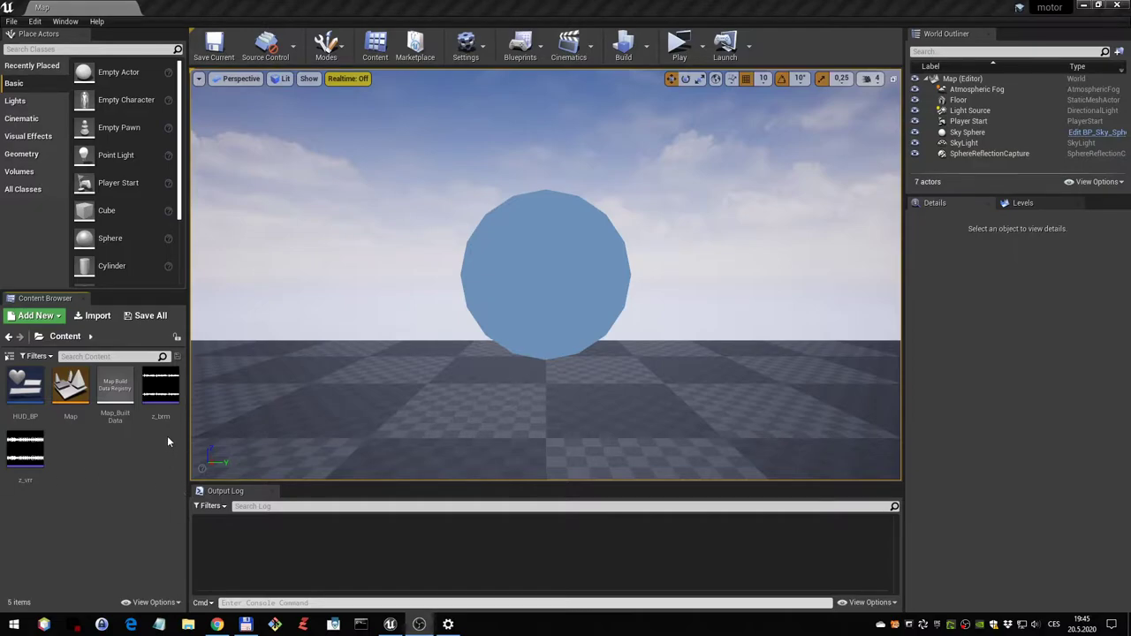
# - Preview the z_brm and z_vrr engine sound waves
pyautogui.click(161, 393)
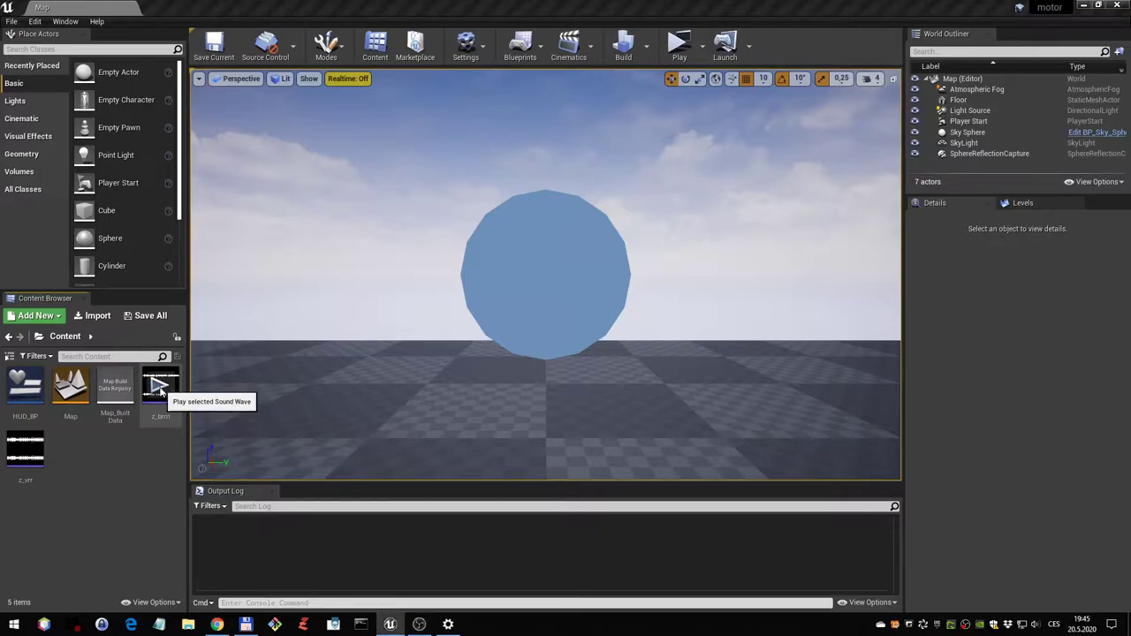
pyautogui.moveTo(19, 450)
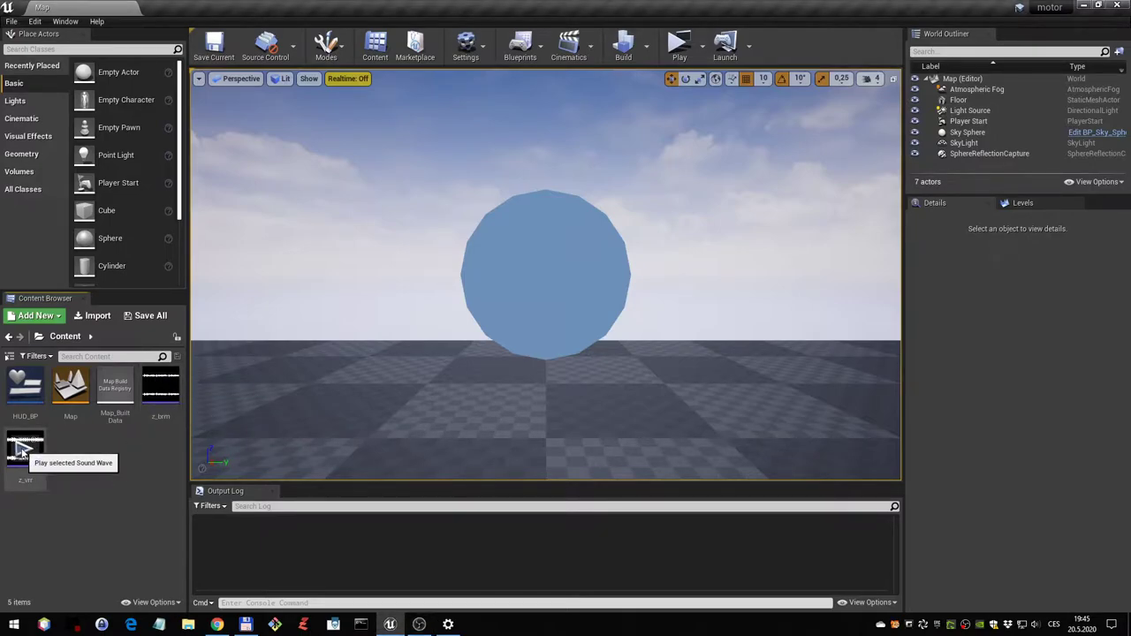
pyautogui.click(21, 451)
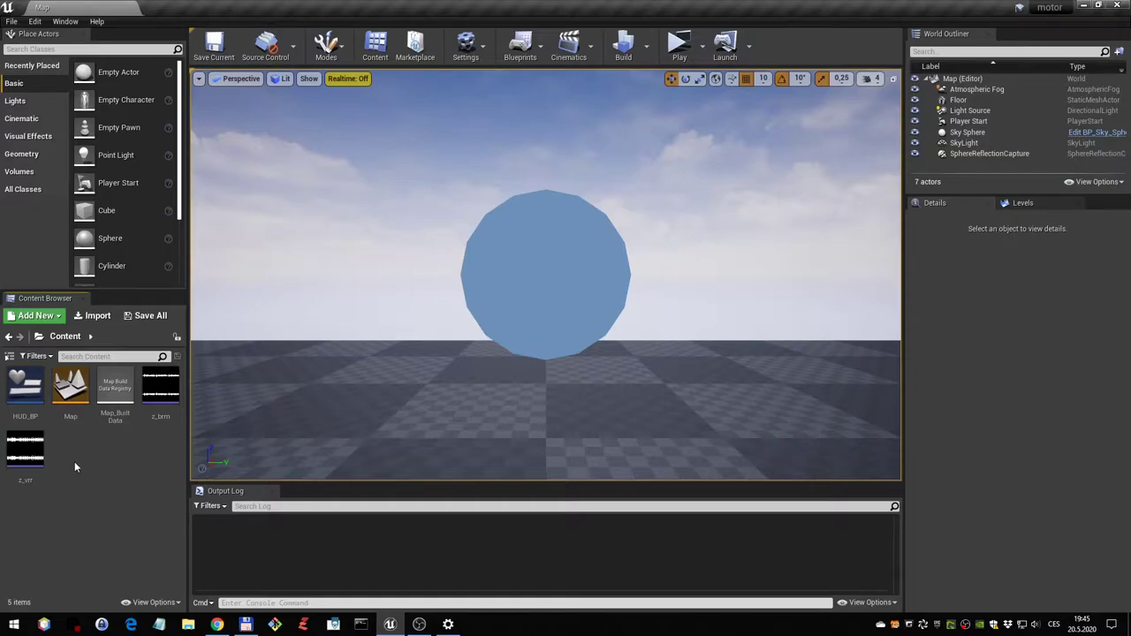
# - Look over the HUD_BP widget blueprint, then run a quick Play-in-Editor test of the level
pyautogui.doubleClick(30, 399)
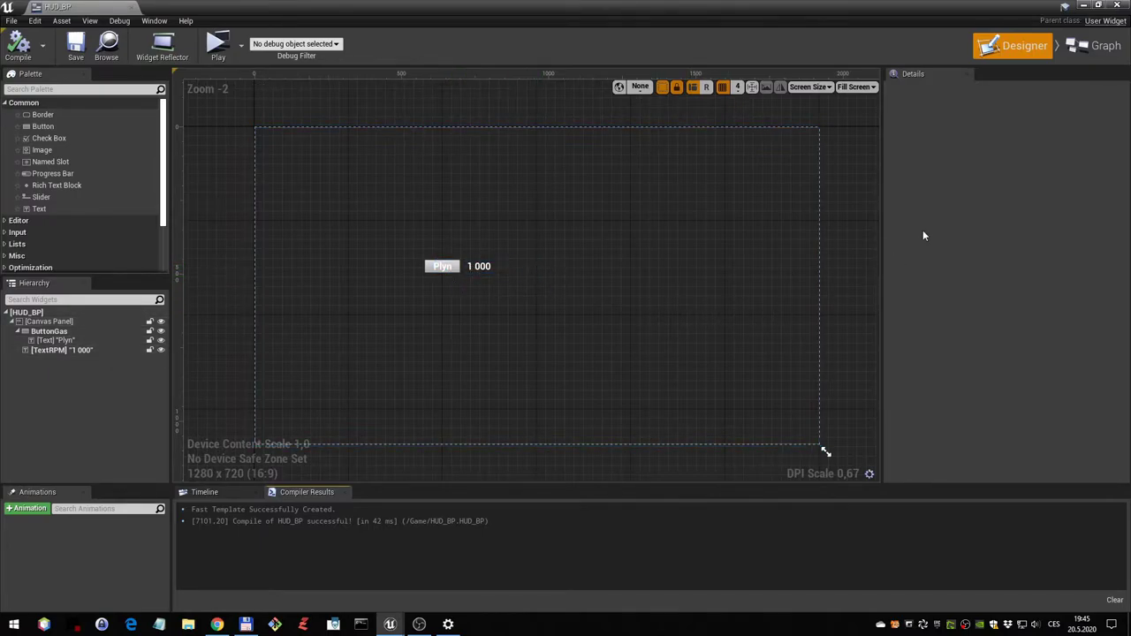
pyautogui.click(1118, 5)
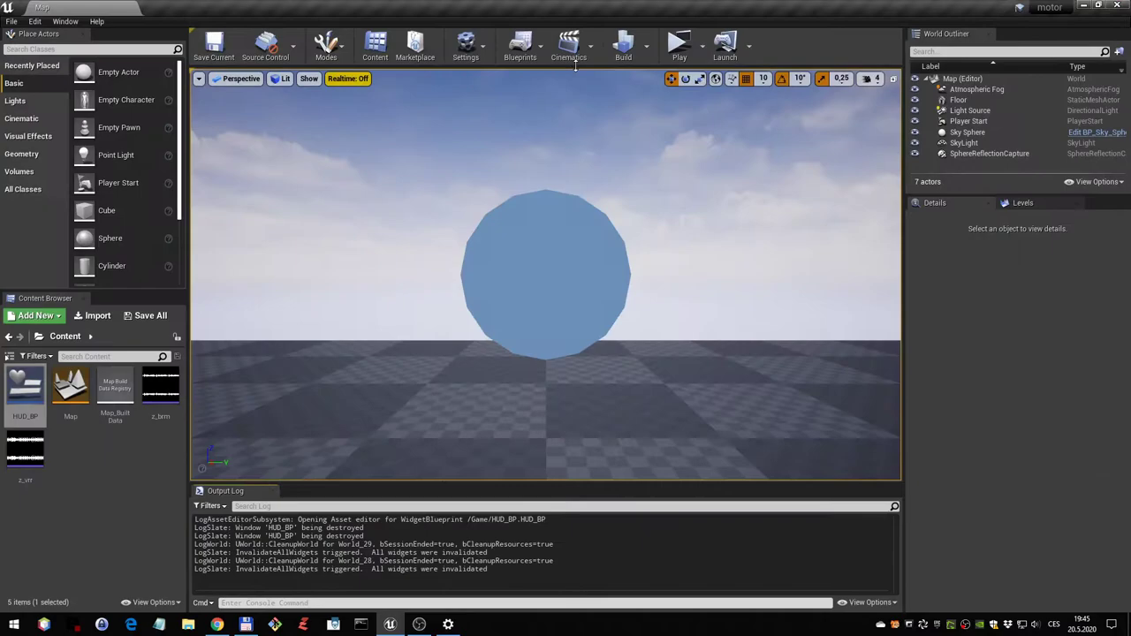
pyautogui.click(680, 44)
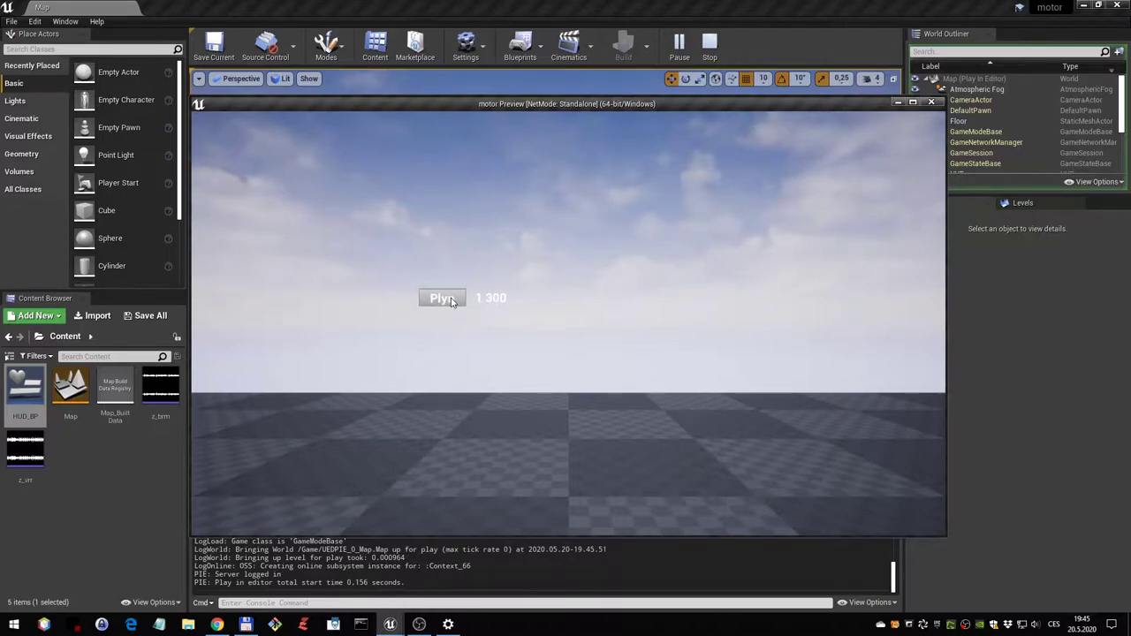
pyautogui.click(931, 102)
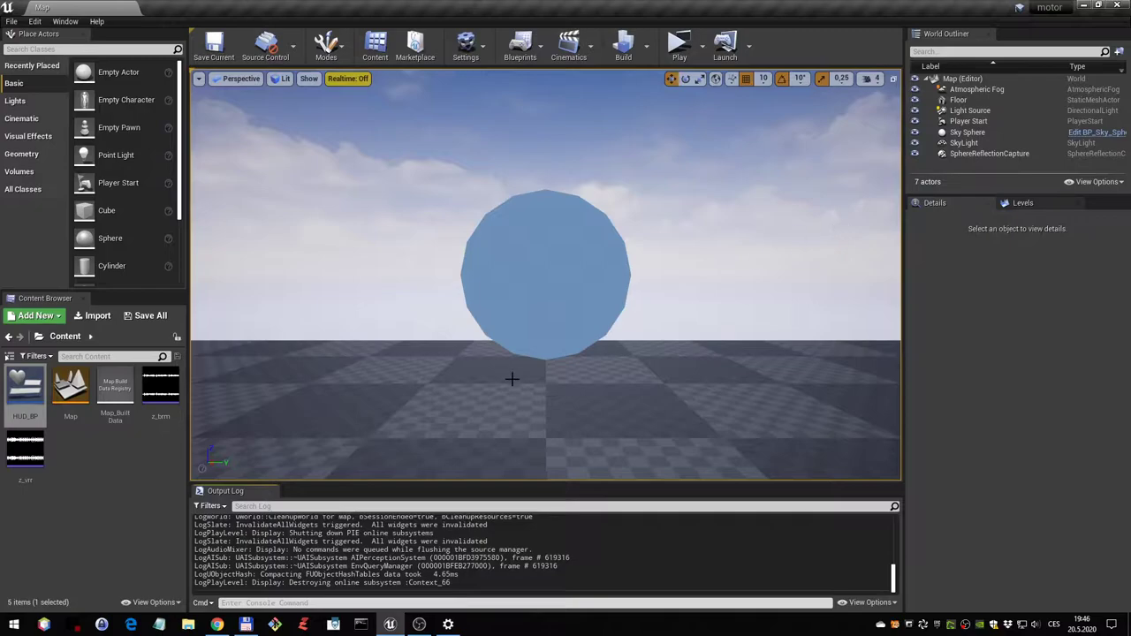
pyautogui.click(132, 480)
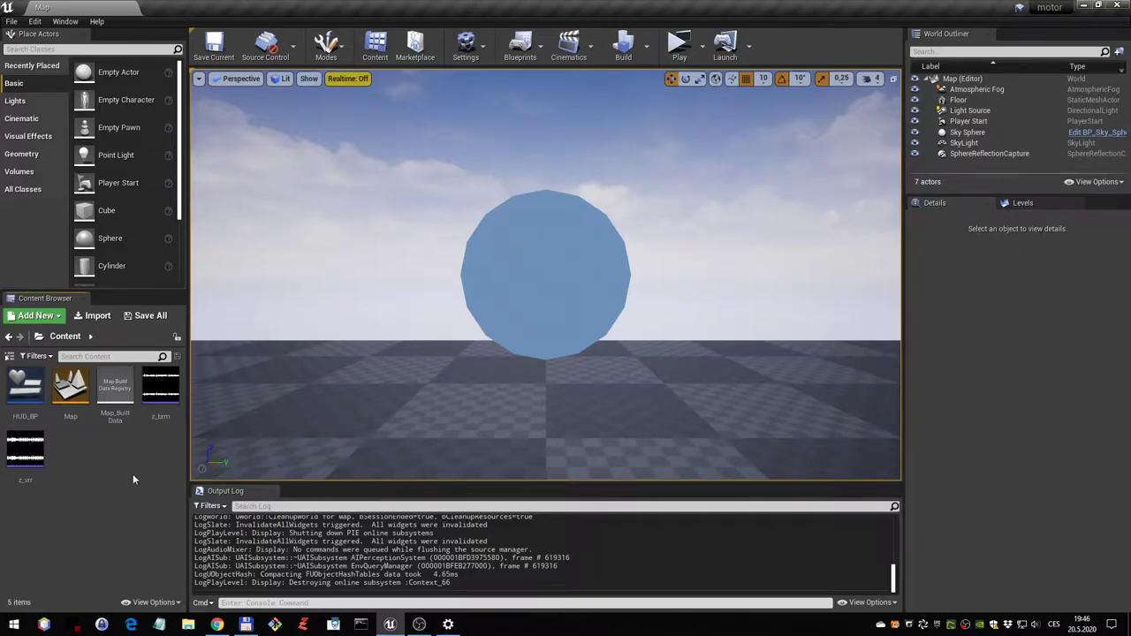
# - Create a z_brm_Cue sound cue from the z_brm wave and open it
pyautogui.rightClick(160, 411)
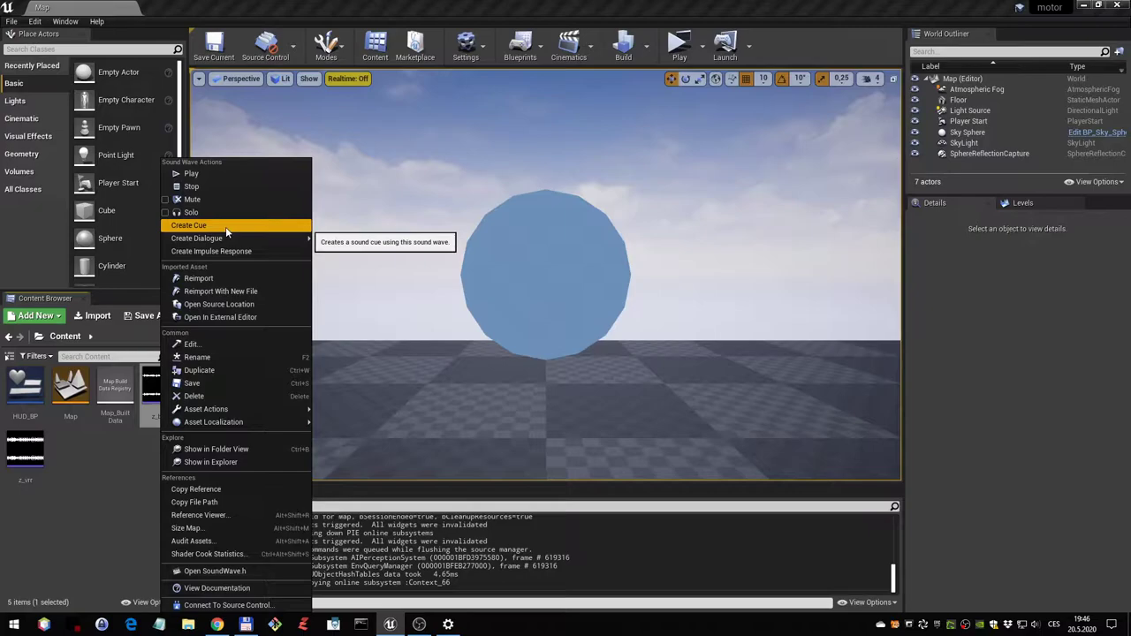
pyautogui.moveTo(257, 410)
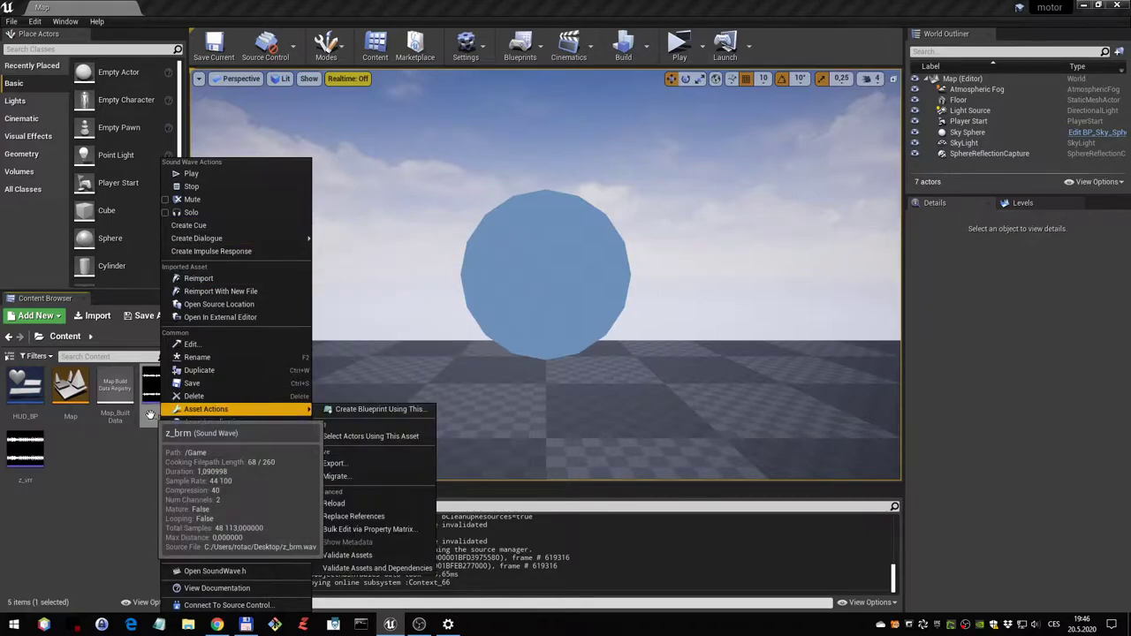
pyautogui.click(227, 225)
pyautogui.press('Return')
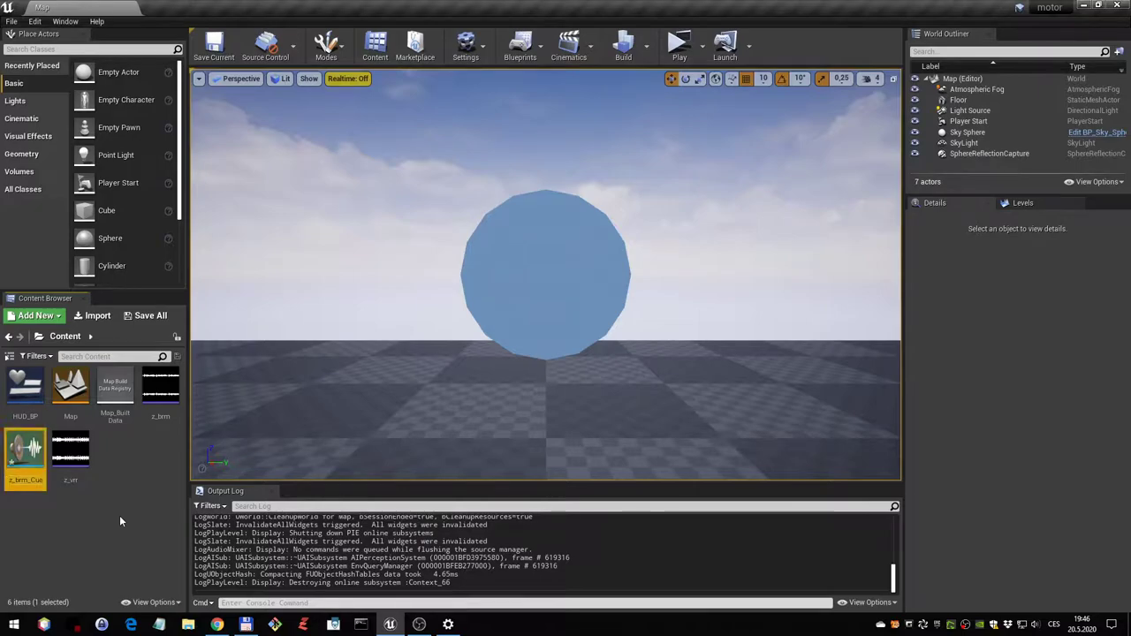
pyautogui.doubleClick(30, 482)
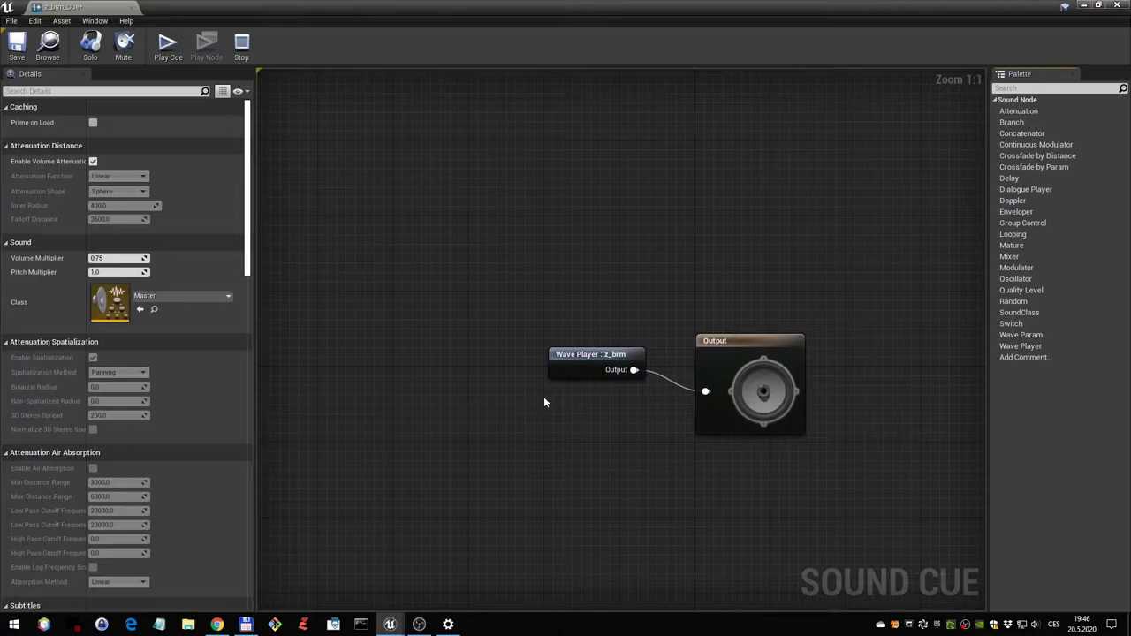
# - Set the z_brm Wave Player to Looping, test it with Play Cue and Stop, then close the cue editor
pyautogui.moveTo(605, 457); pyautogui.dragTo(459, 361, button='right')
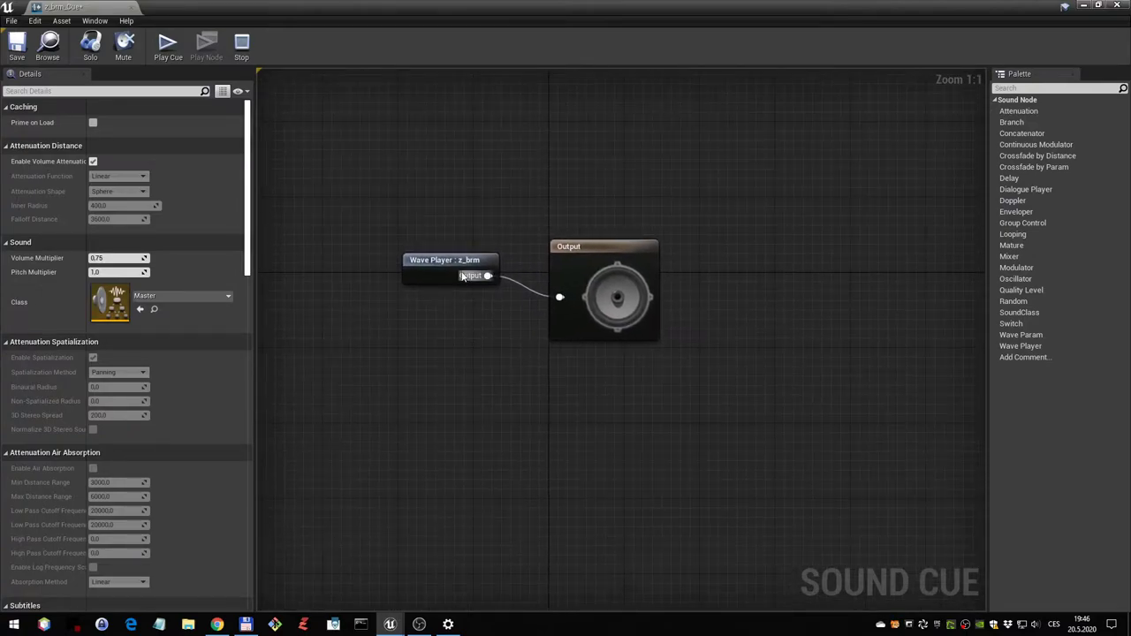
pyautogui.click(434, 259)
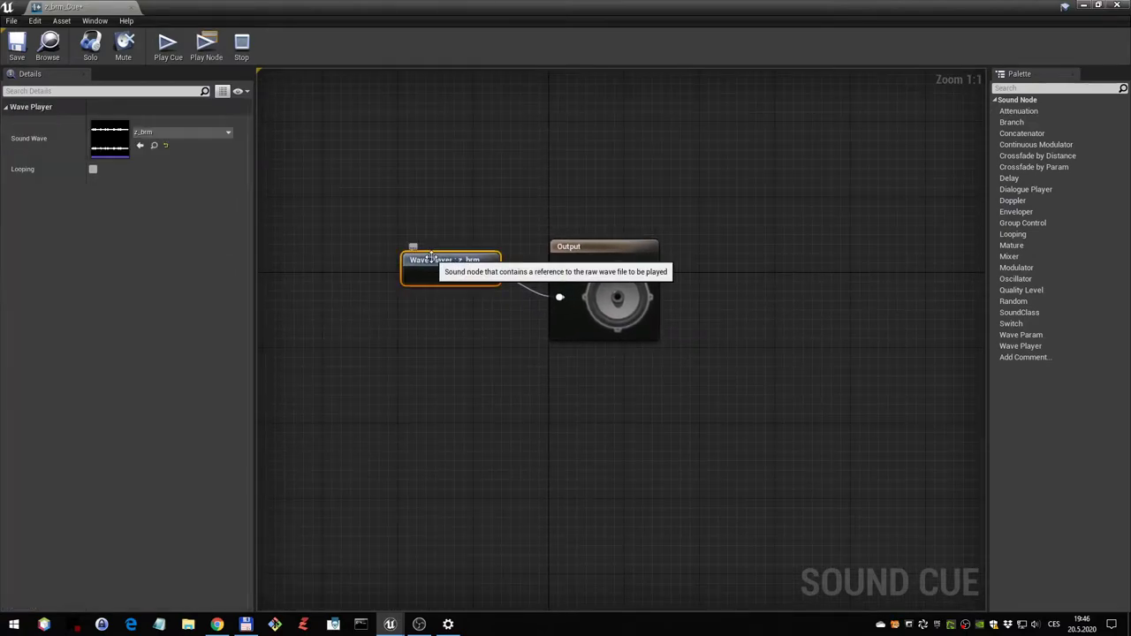
pyautogui.click(168, 44)
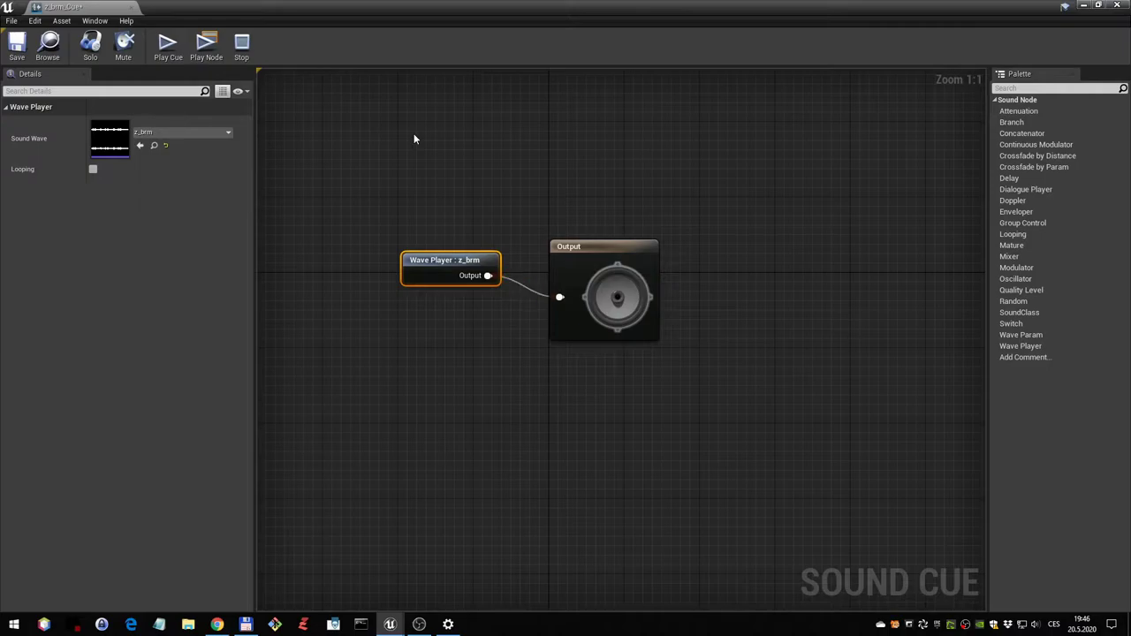
pyautogui.click(93, 169)
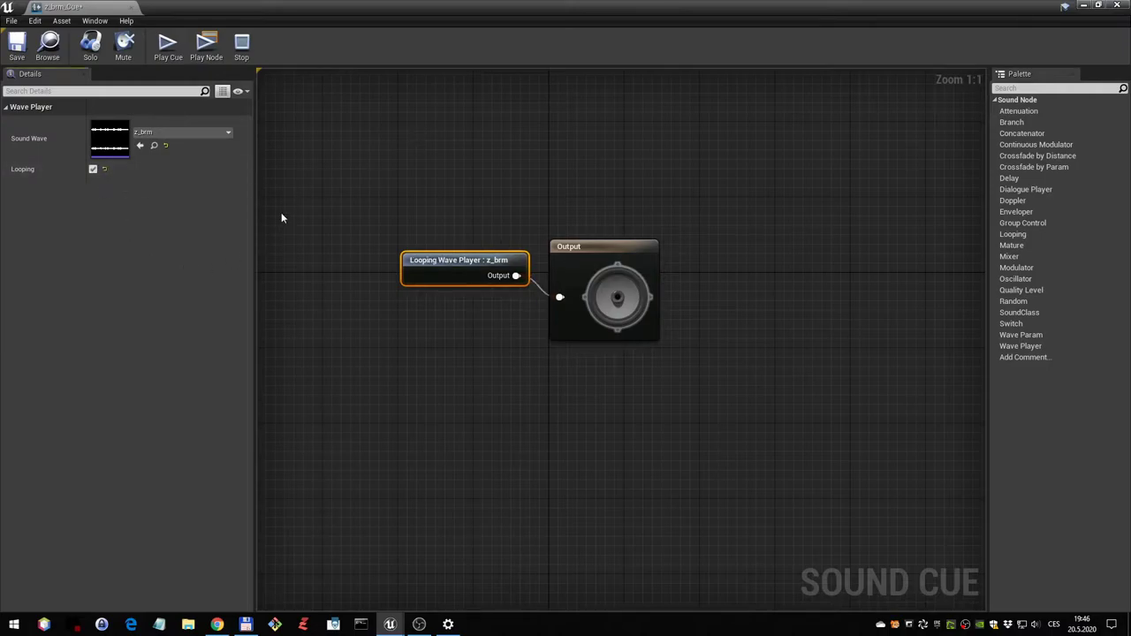
pyautogui.click(168, 49)
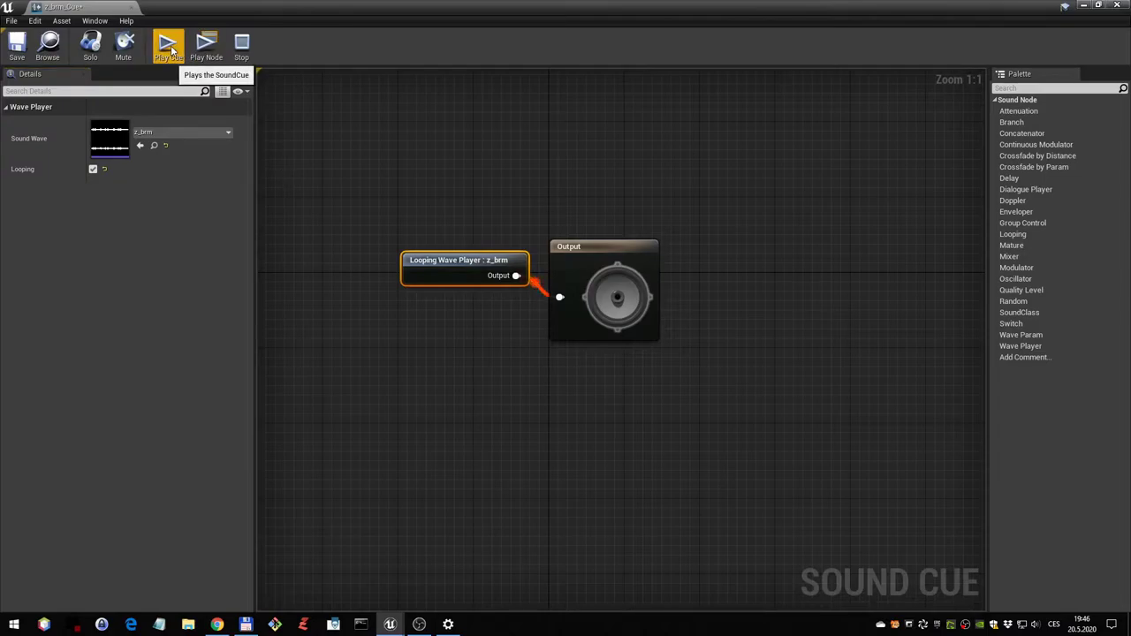
pyautogui.click(242, 46)
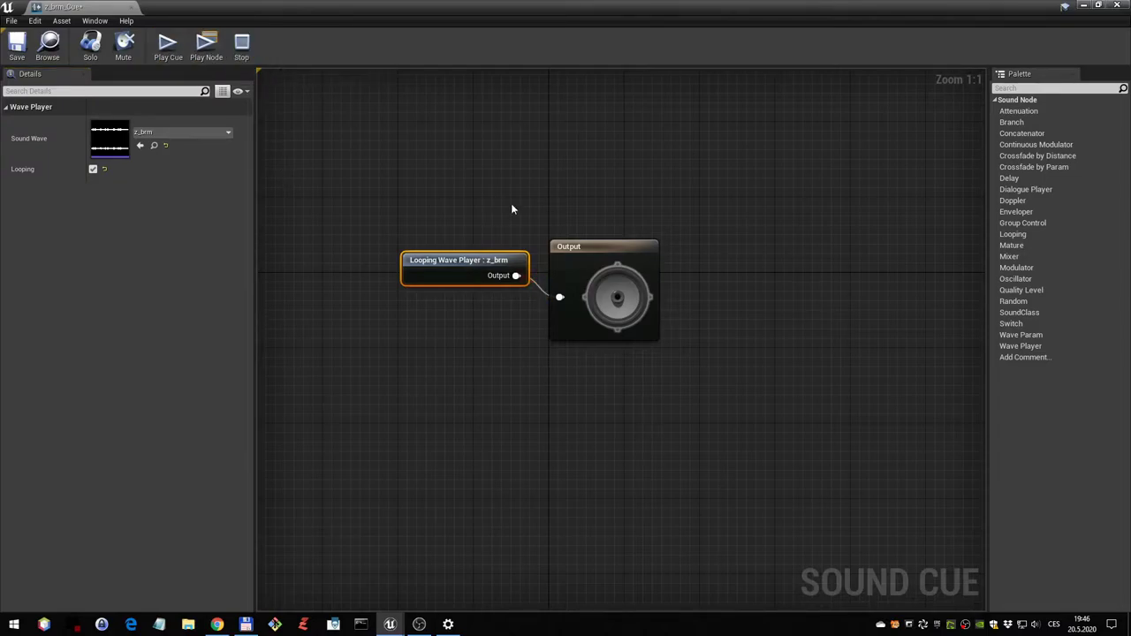
pyautogui.click(132, 8)
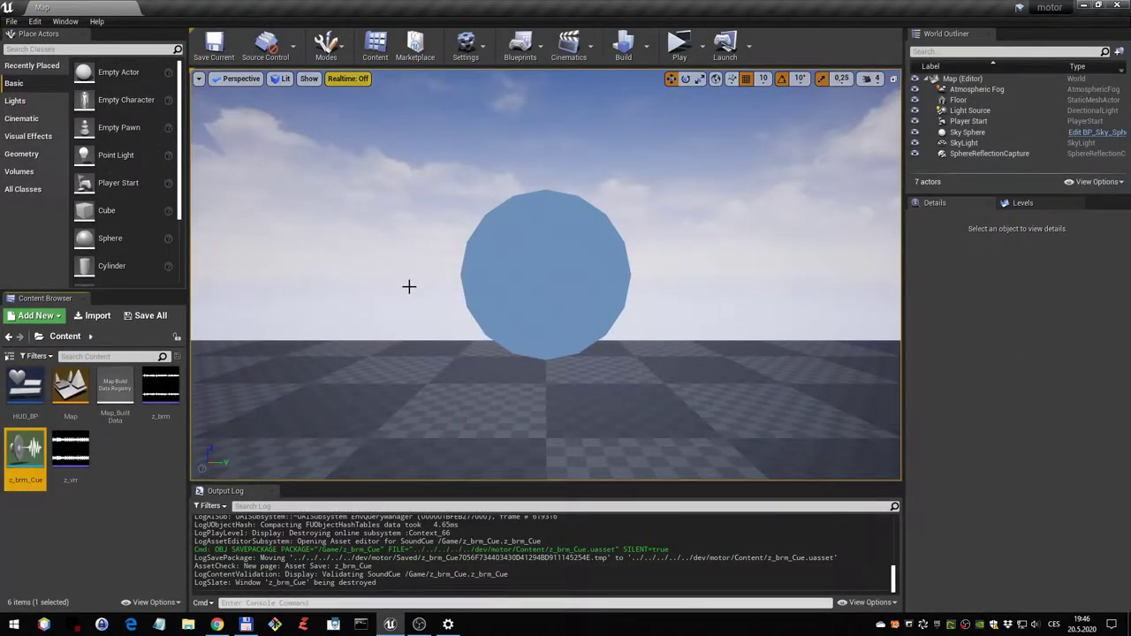
# - Open HUD_BP's Event Graph and bring the Event Construct node into view
pyautogui.doubleClick(27, 387)
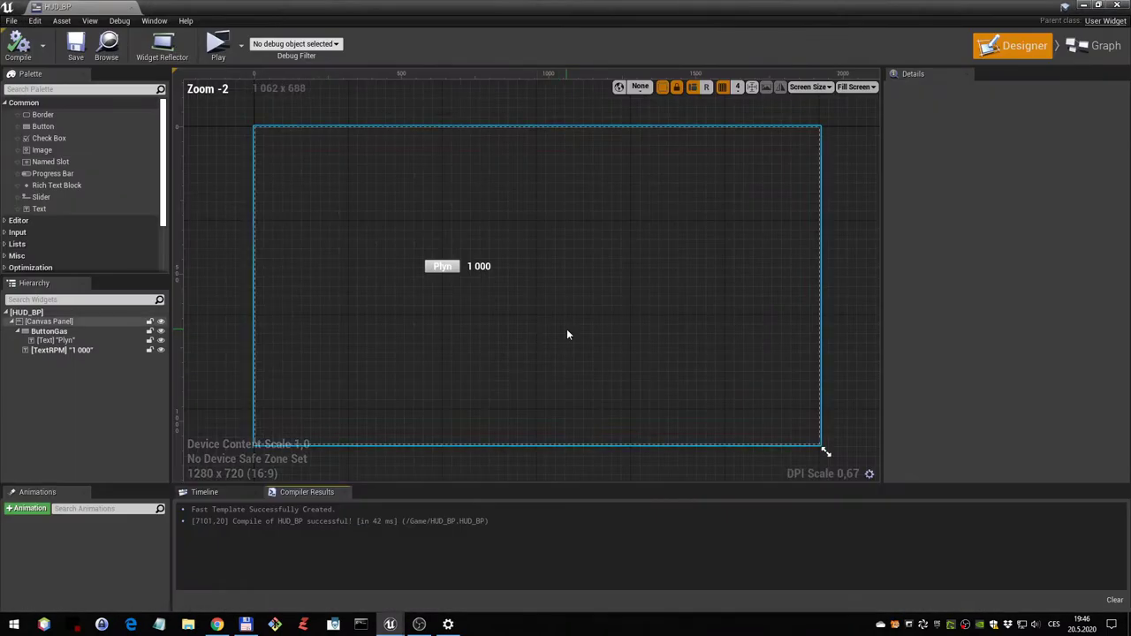
pyautogui.click(1096, 46)
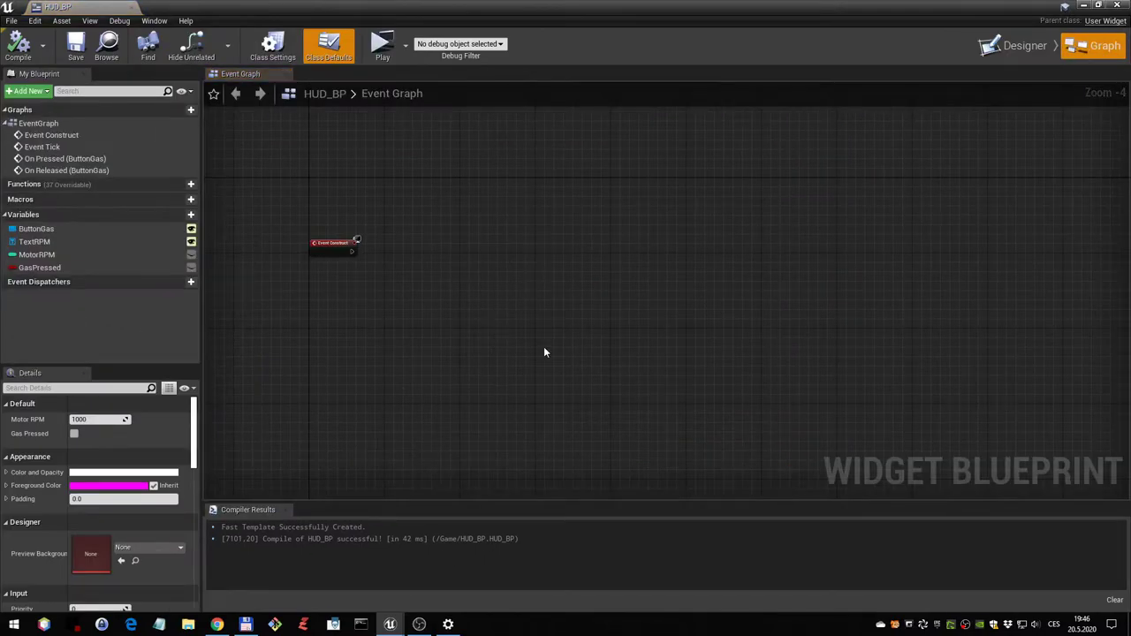
pyautogui.moveTo(498, 292); pyautogui.dragTo(477, 270, button='right')
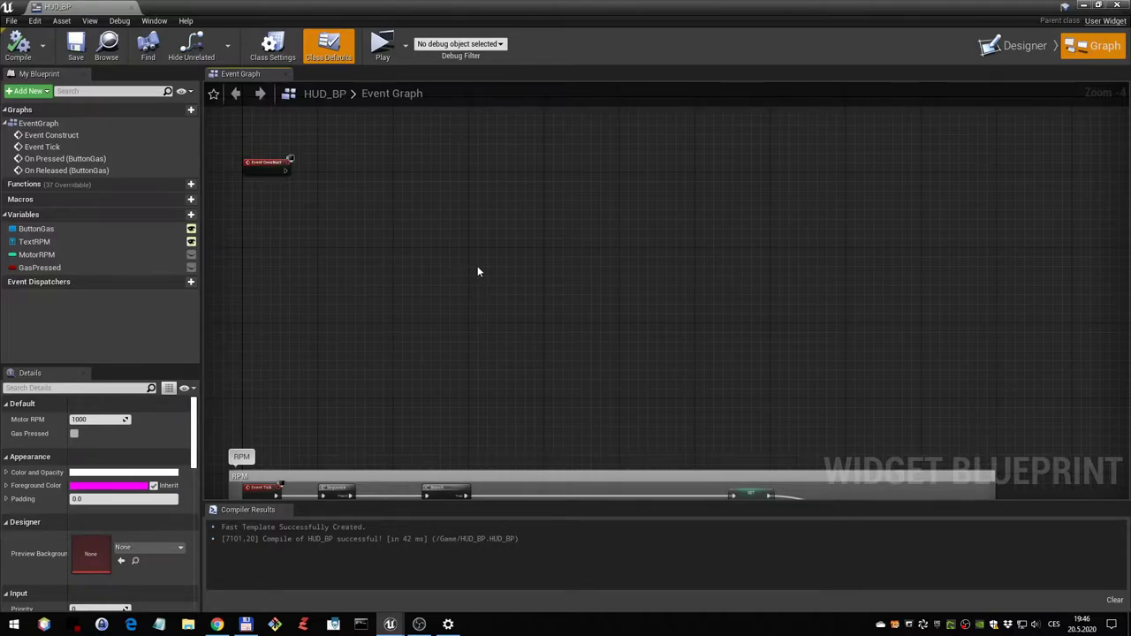
pyautogui.moveTo(385, 315); pyautogui.dragTo(388, 75, button='right')
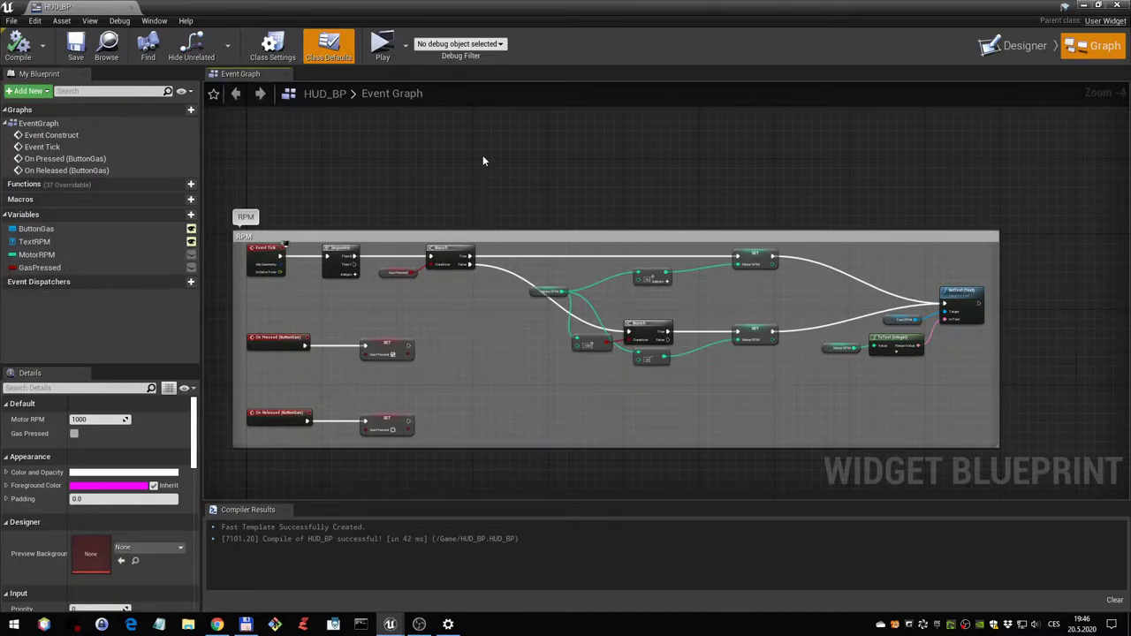
pyautogui.moveTo(482, 161); pyautogui.dragTo(489, 311, button='right')
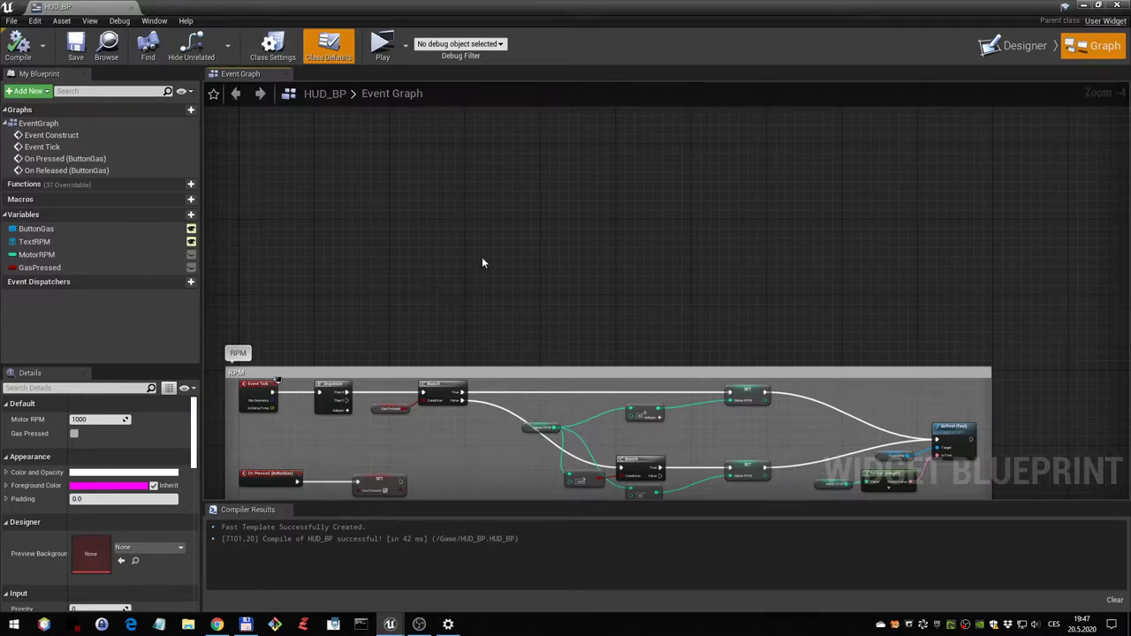
pyautogui.moveTo(482, 263); pyautogui.dragTo(480, 389, button='right')
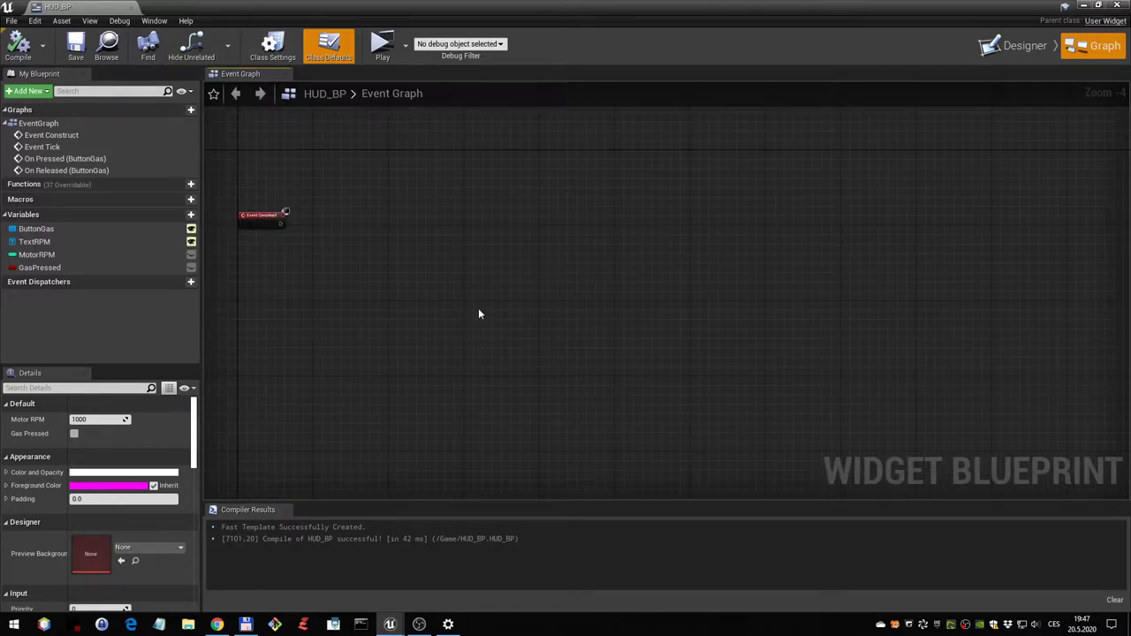
pyautogui.moveTo(500, 346)
pyautogui.mouseDown(button='right')
pyautogui.moveTo(516, 263)
pyautogui.moveTo(505, 381)
pyautogui.mouseUp(button='right')
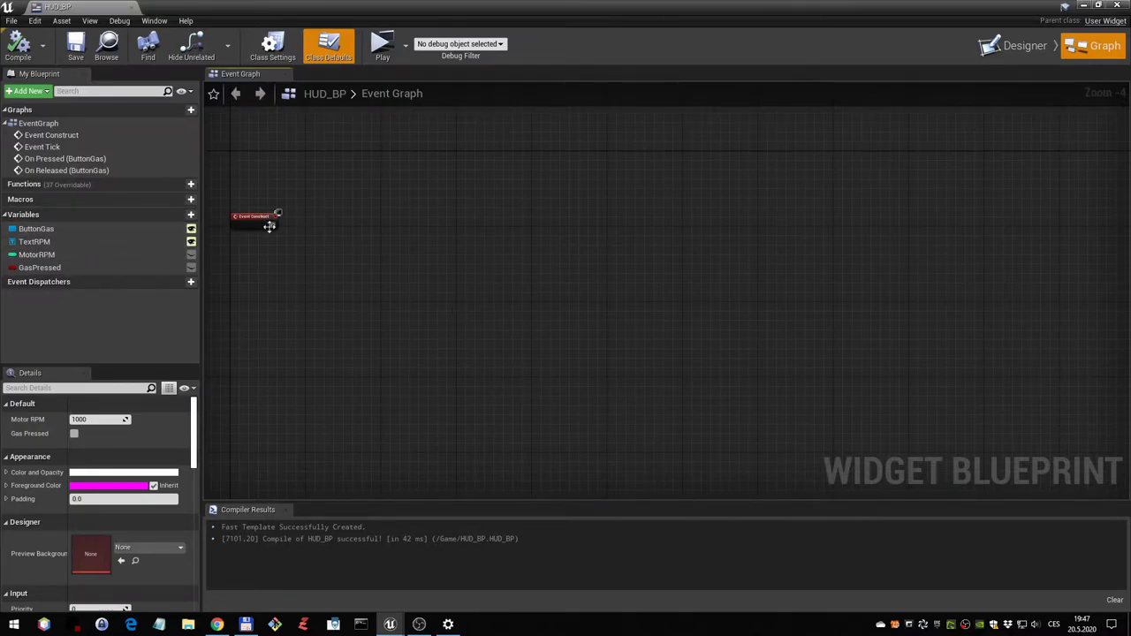
pyautogui.scroll(4, 247, 234)
# - Add a Spawn Sound 2D node after Event Construct that plays z_brm_Cue
pyautogui.moveTo(311, 219); pyautogui.dragTo(283, 229, button='right')
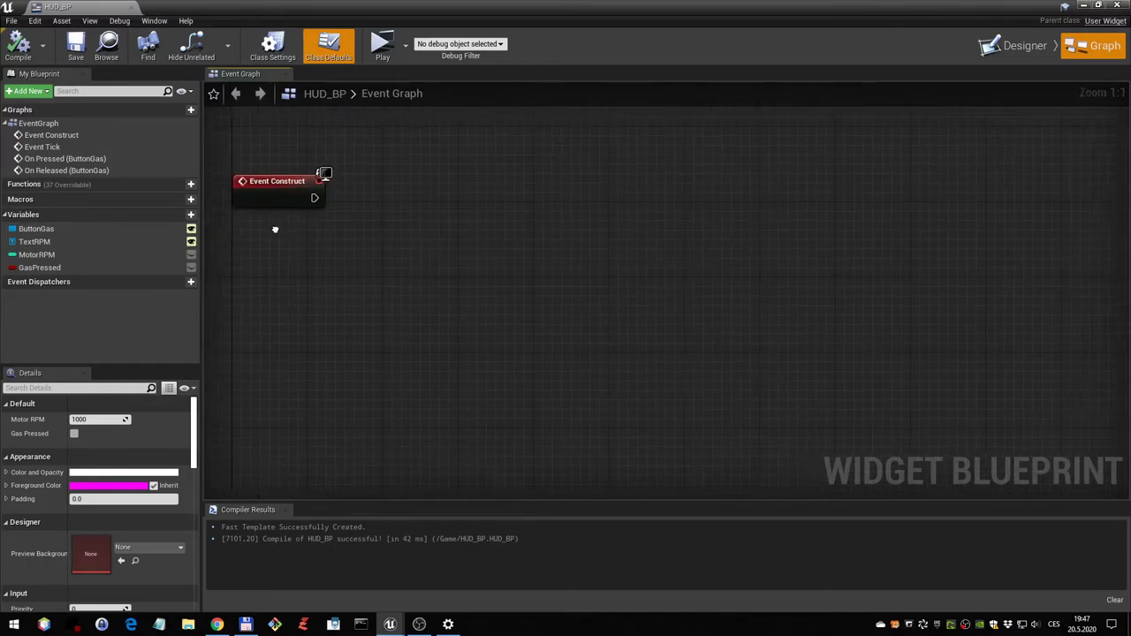
pyautogui.moveTo(314, 198); pyautogui.dragTo(411, 202)
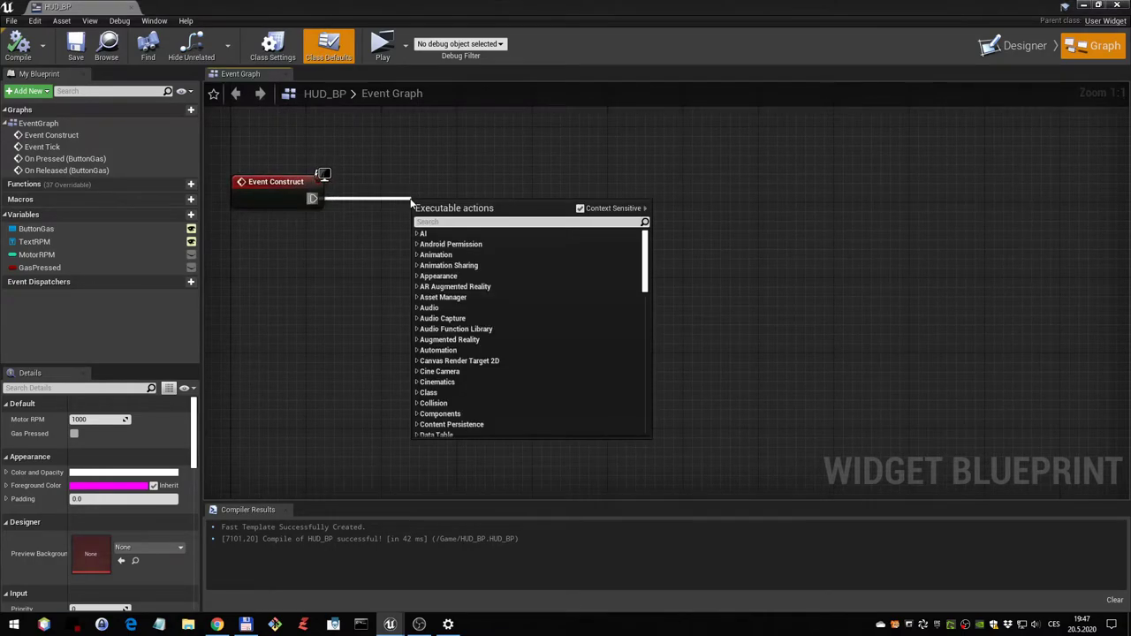
pyautogui.write('spawn')
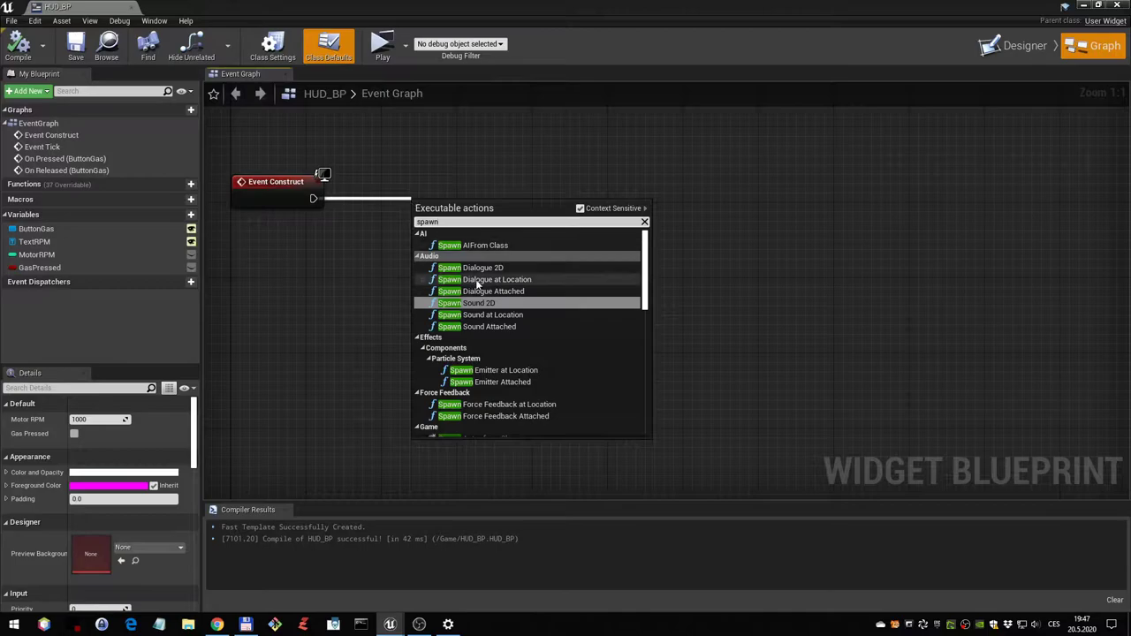
pyautogui.click(500, 301)
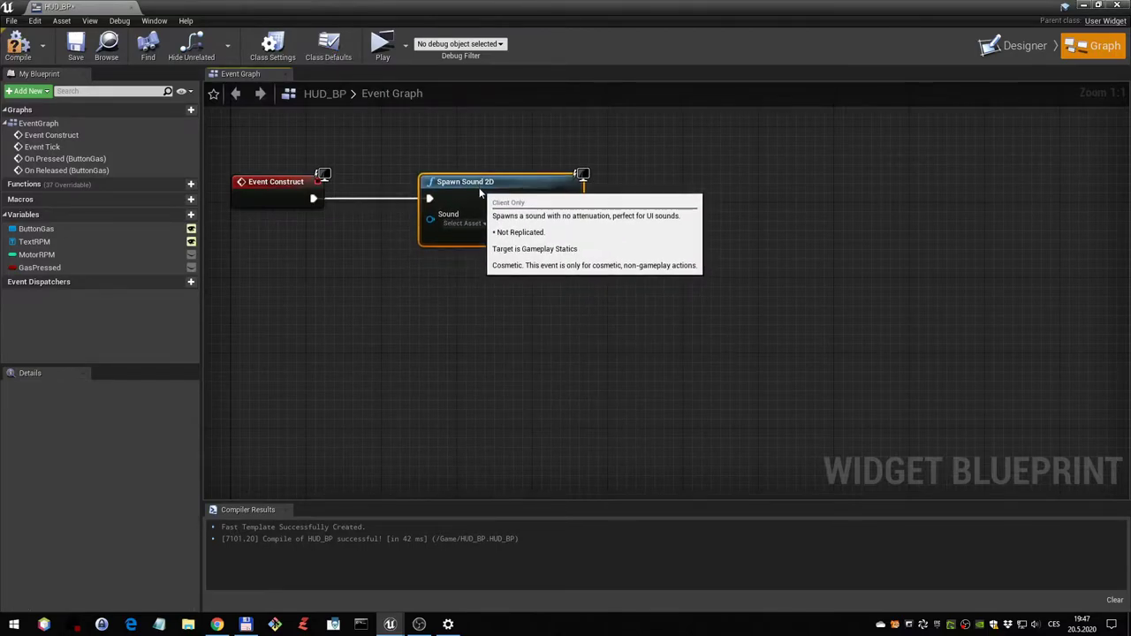
pyautogui.click(466, 223)
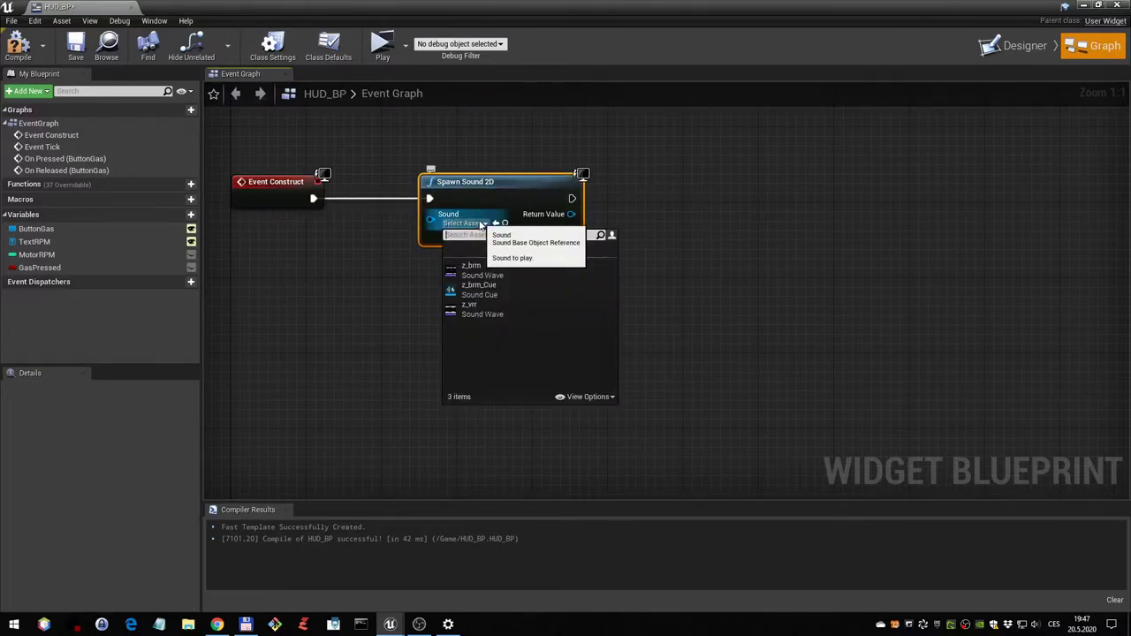
pyautogui.click(496, 289)
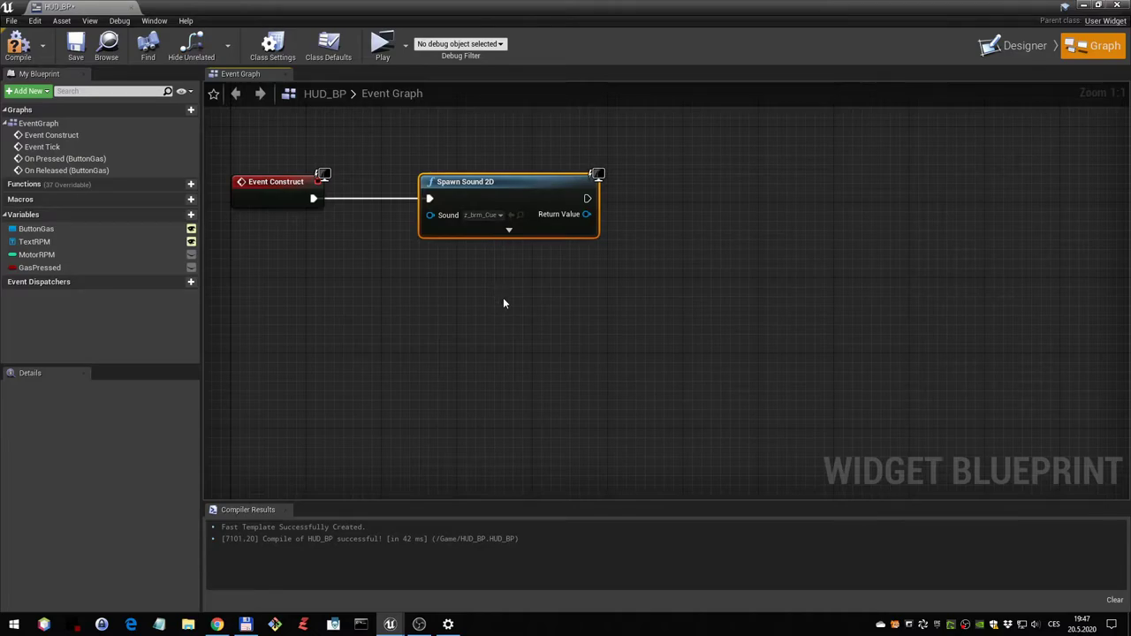
# - Play-test the level, revving the engine twice with Plyn, then save HUD_BP
pyautogui.click(389, 55)
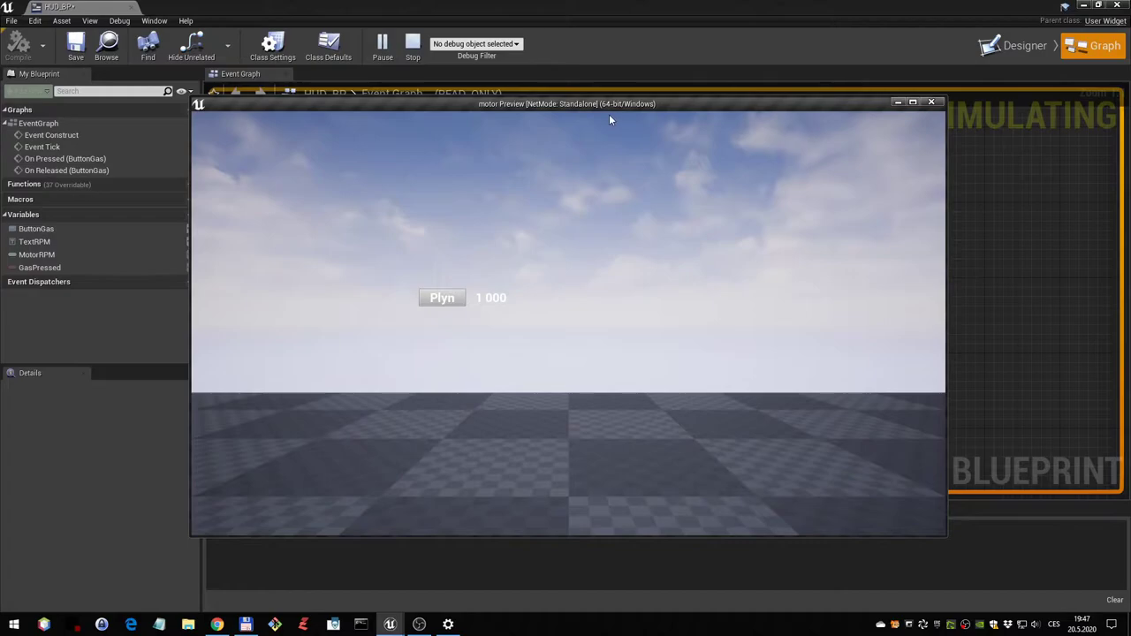
pyautogui.click(451, 303)
pyautogui.click(451, 303)
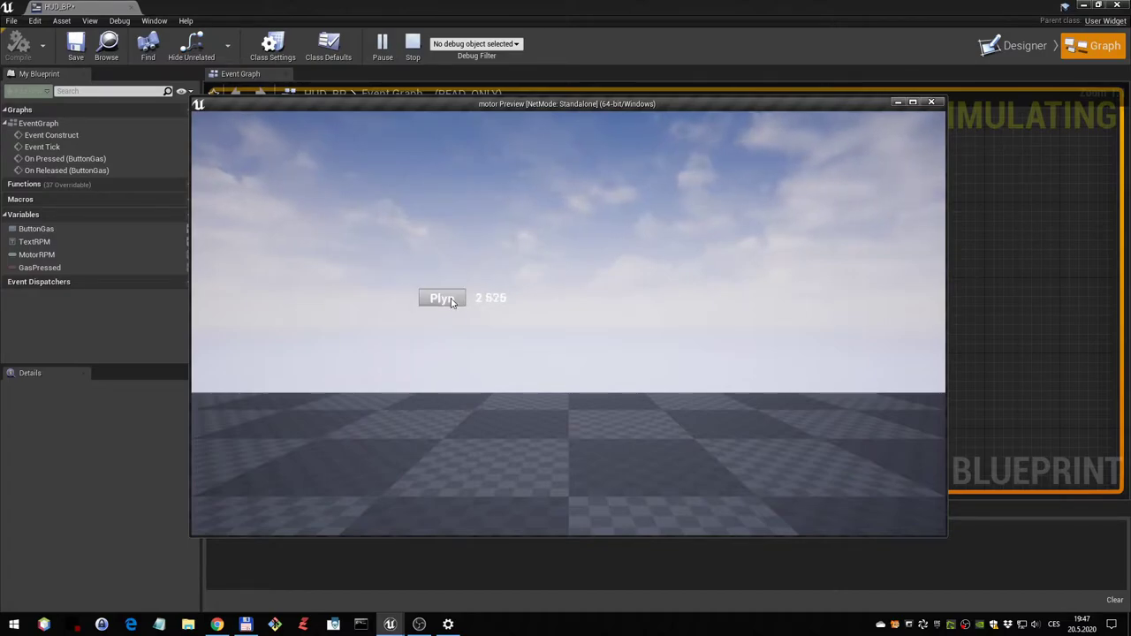
pyautogui.click(932, 104)
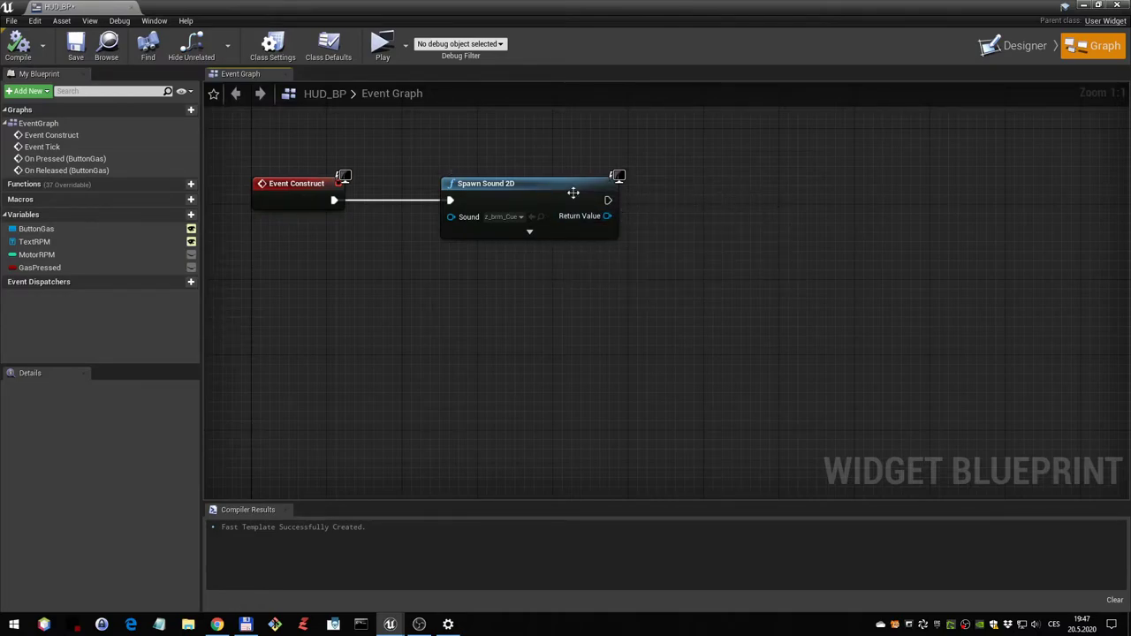
pyautogui.click(75, 44)
# - Close HUD_BP, open z_brm_Cue and shift its Looping Wave Player node left
pyautogui.click(134, 9)
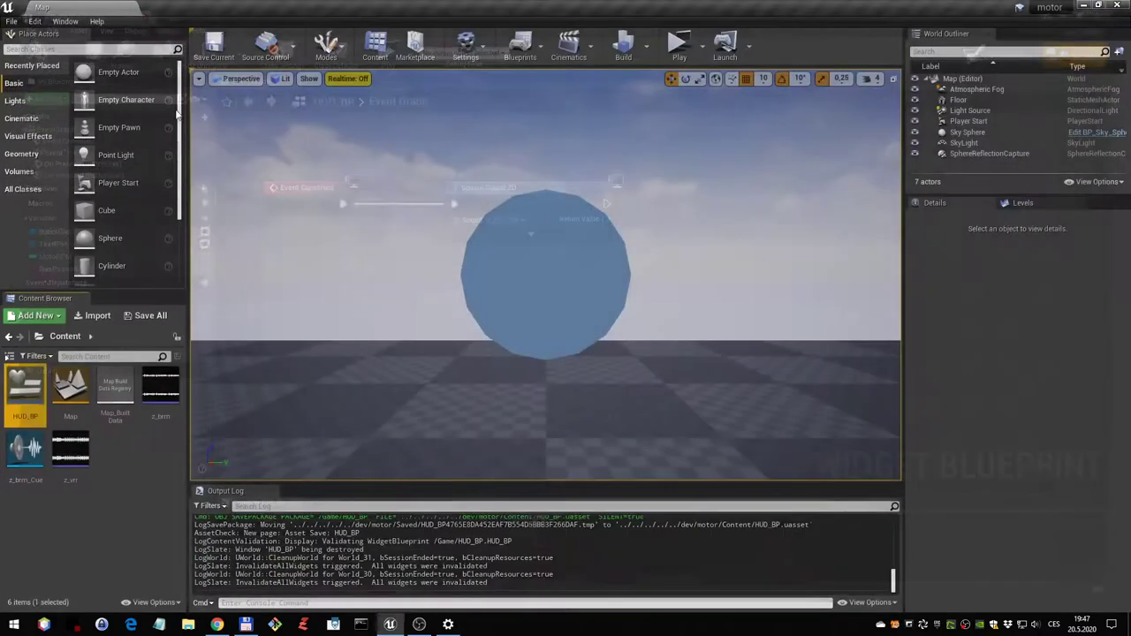
pyautogui.doubleClick(25, 451)
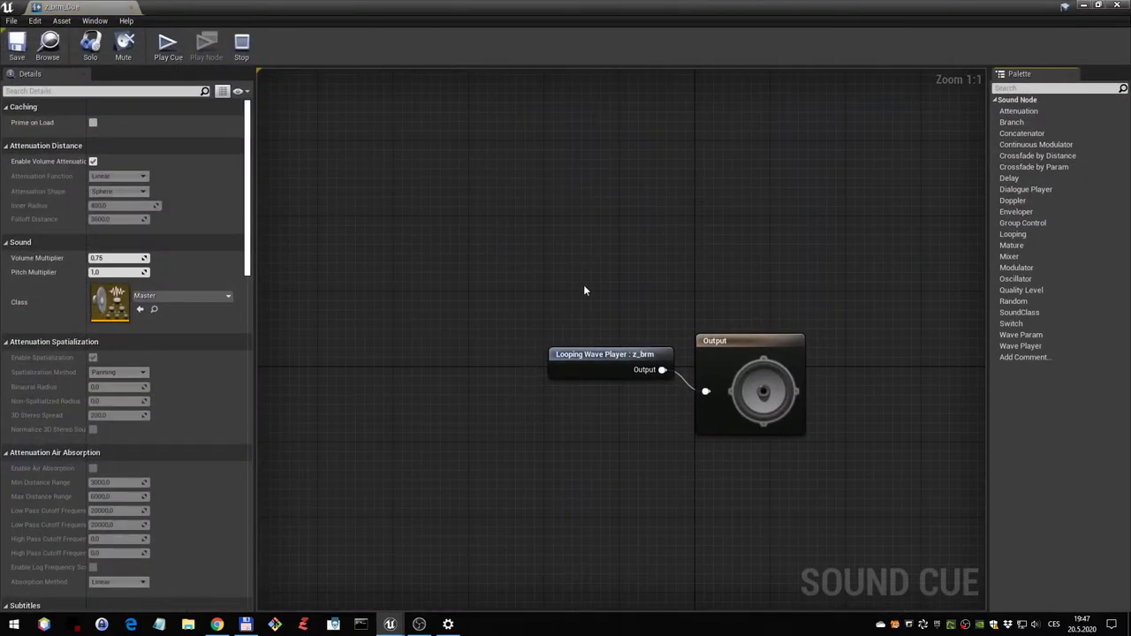
pyautogui.moveTo(588, 283); pyautogui.dragTo(643, 205, button='right')
pyautogui.moveTo(683, 270); pyautogui.dragTo(809, 265, button='right')
pyautogui.moveTo(770, 275); pyautogui.dragTo(576, 285)
pyautogui.moveTo(371, 297); pyautogui.dragTo(361, 297)
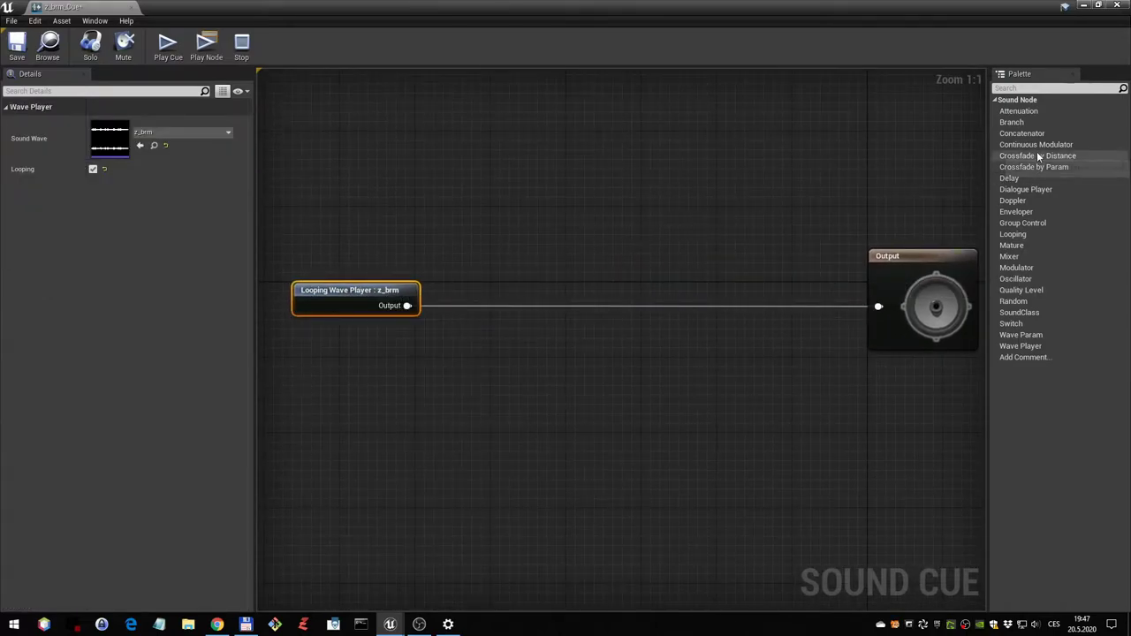
# - Add a Continuous Modulator and wire it between the z_brm wave player and Output
pyautogui.moveTo(1036, 144)
pyautogui.mouseDown()
pyautogui.moveTo(536, 292)
pyautogui.moveTo(407, 306)
pyautogui.mouseUp()
pyautogui.moveTo(624, 311); pyautogui.dragTo(875, 307)
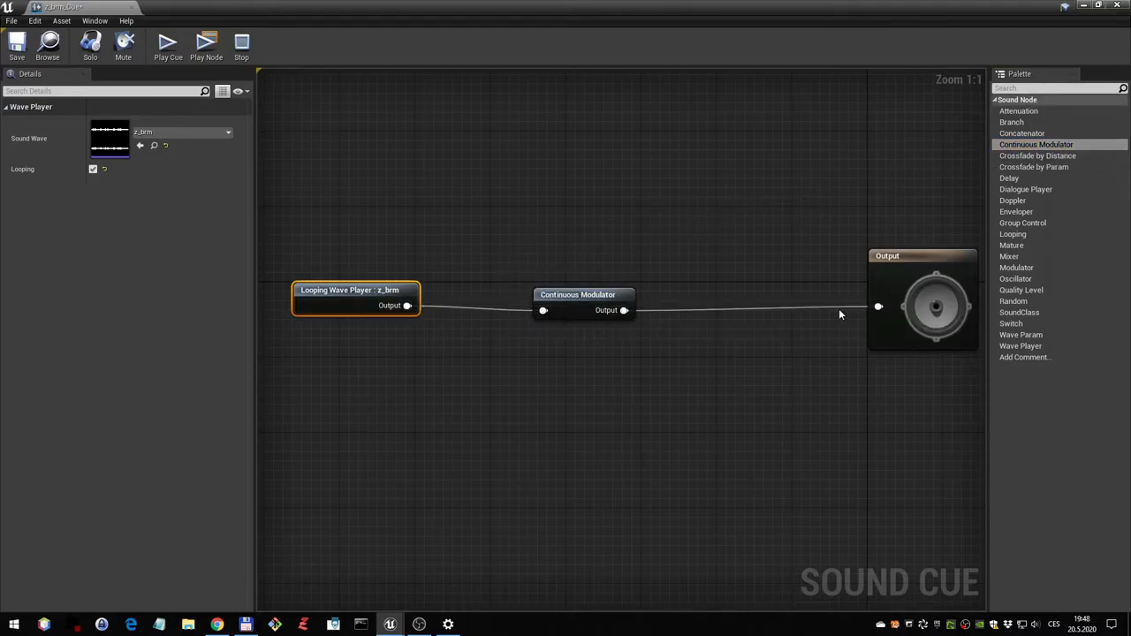
pyautogui.moveTo(578, 295); pyautogui.dragTo(555, 290)
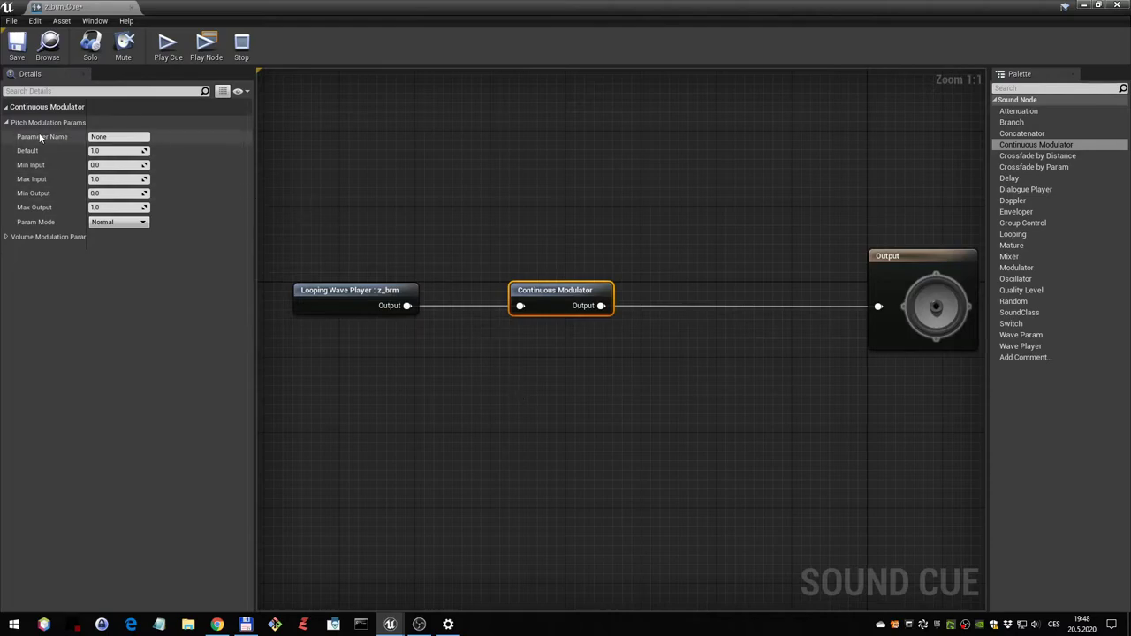
# - Give the modulator's pitch parameter a name and set Min Input to 1000
pyautogui.click(119, 137)
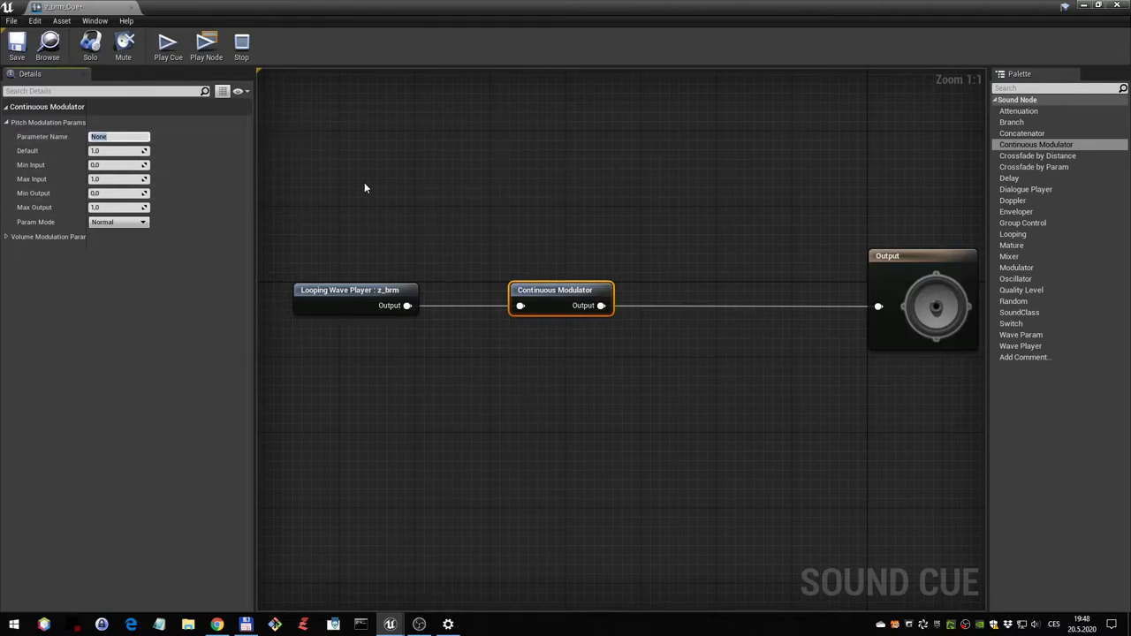
pyautogui.write('Karel')
pyautogui.press('Return')
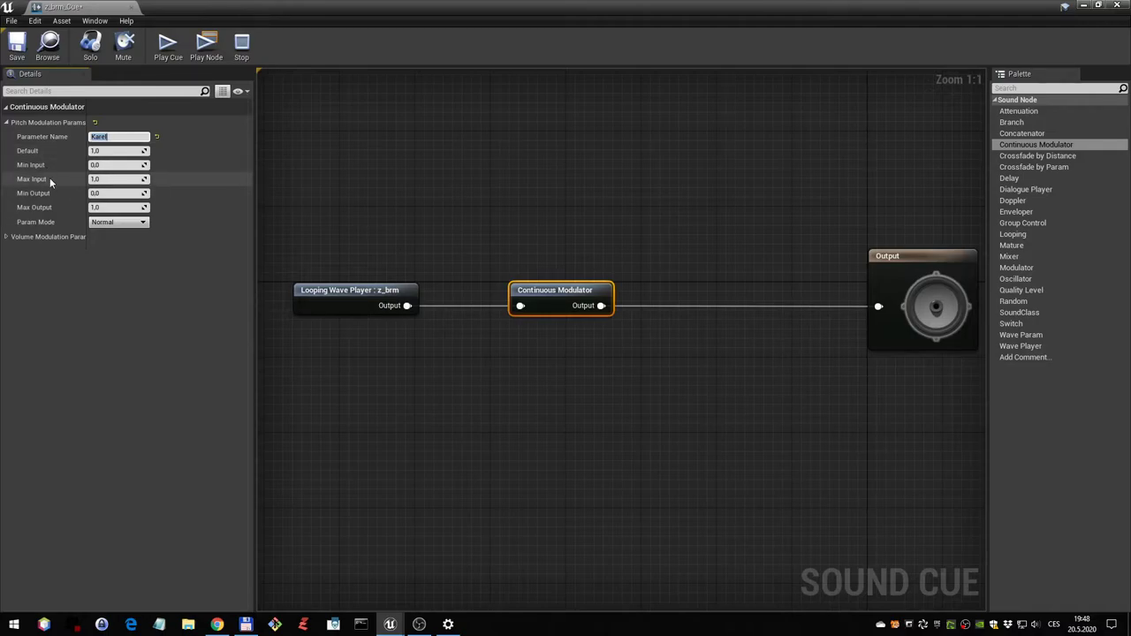
pyautogui.click(111, 165)
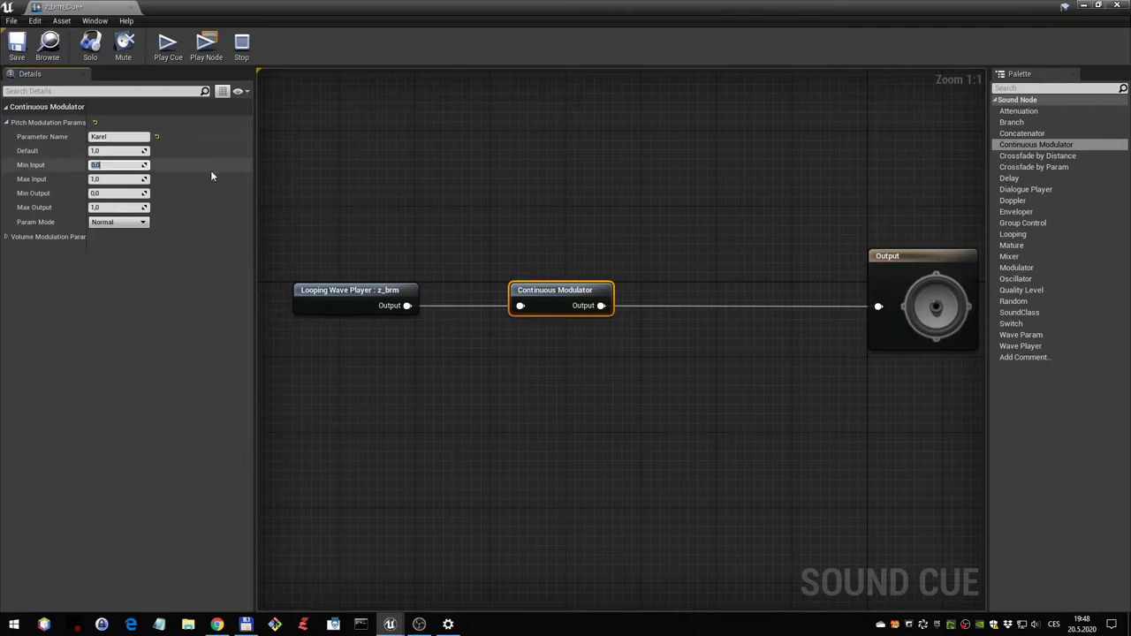
pyautogui.write('1')
pyautogui.write('000')
pyautogui.press('BackSpace')
pyautogui.press('BackSpace')
pyautogui.press('BackSpace')
pyautogui.write('0')
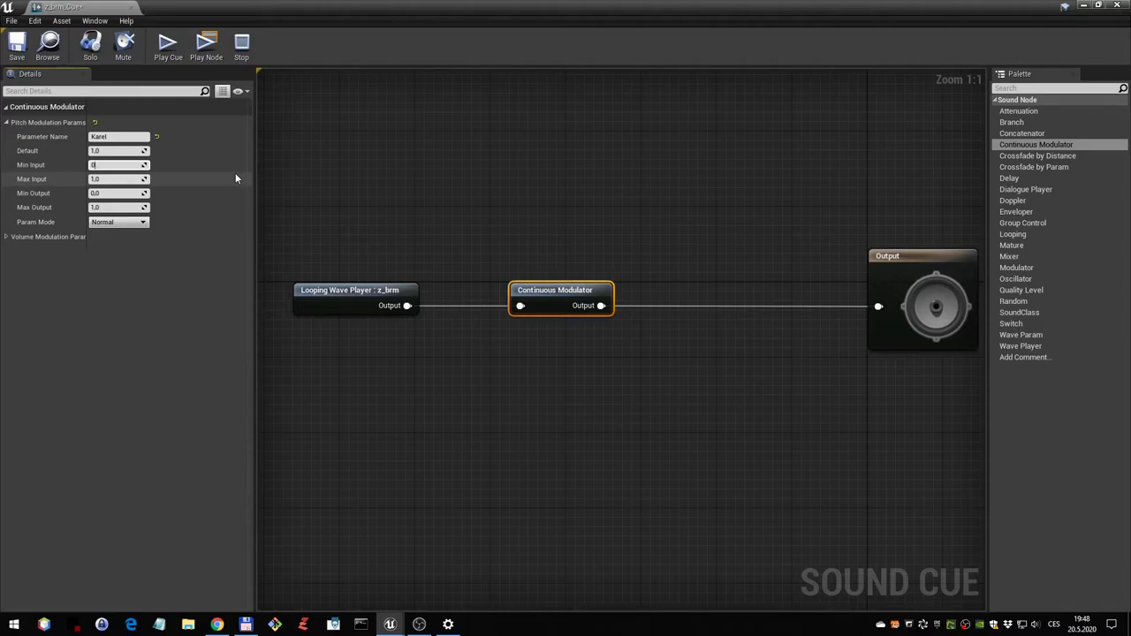
pyautogui.click(106, 179)
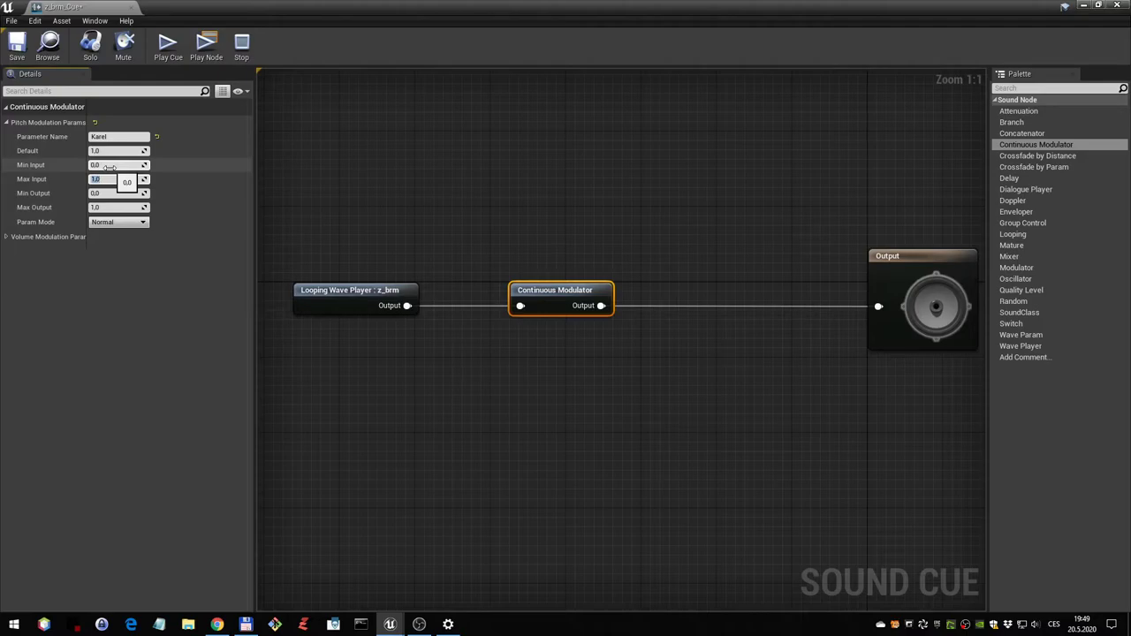
pyautogui.click(109, 167)
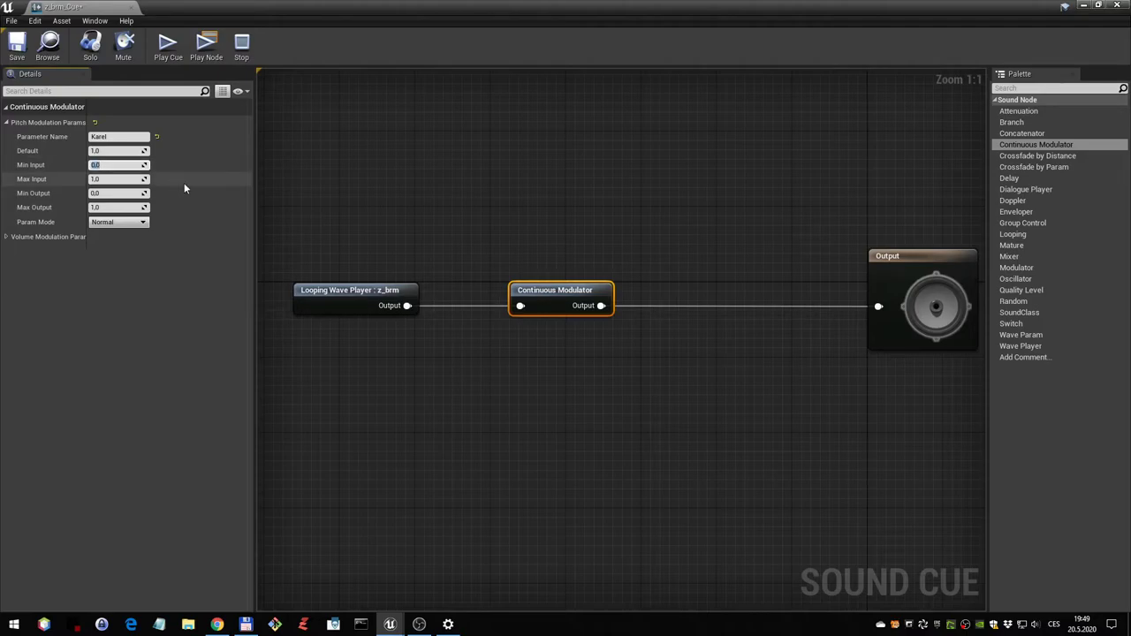
pyautogui.write('1000')
pyautogui.press('Return')
# - Set Max Input 4000, Min Output 1 and Max Output 2, then save z_brm_Cue
pyautogui.click(115, 179)
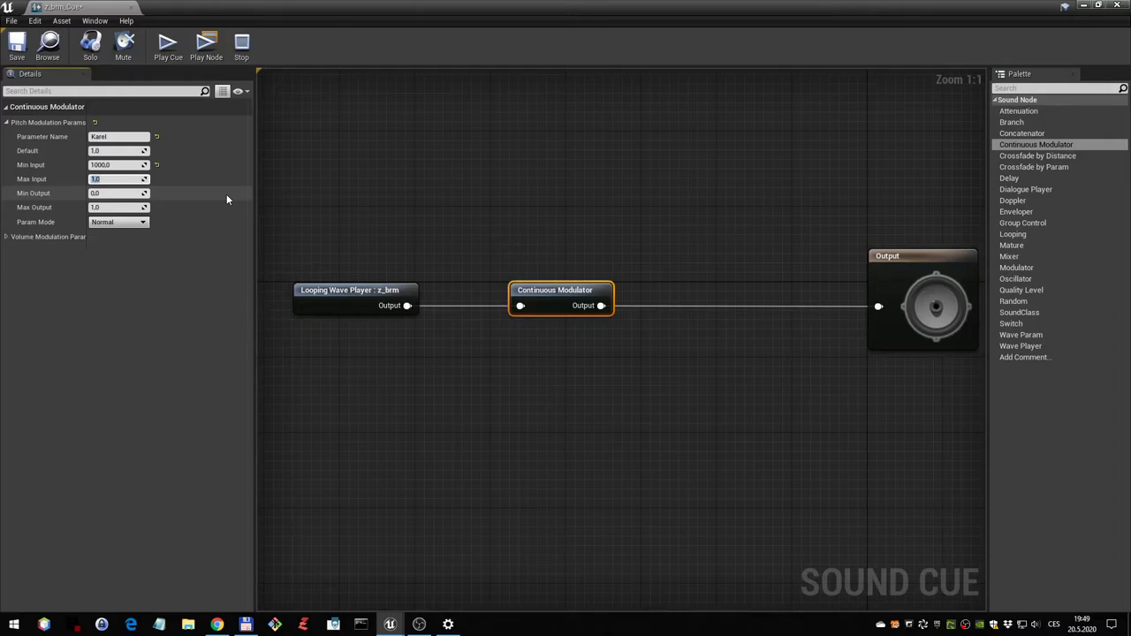
pyautogui.write('4000')
pyautogui.press('Return')
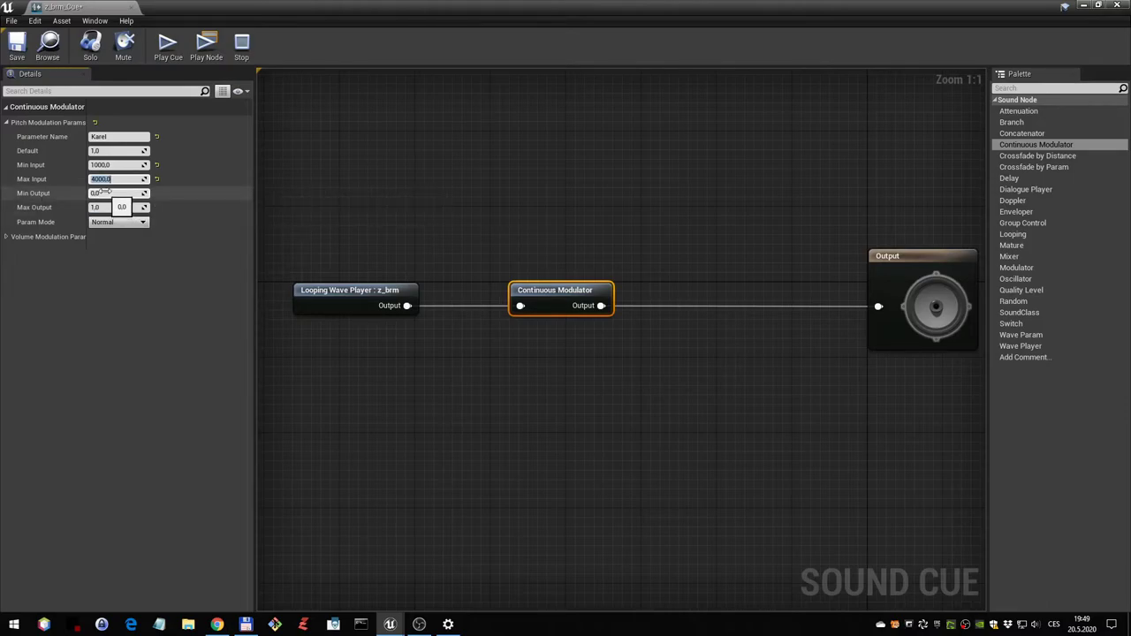
pyautogui.click(118, 162)
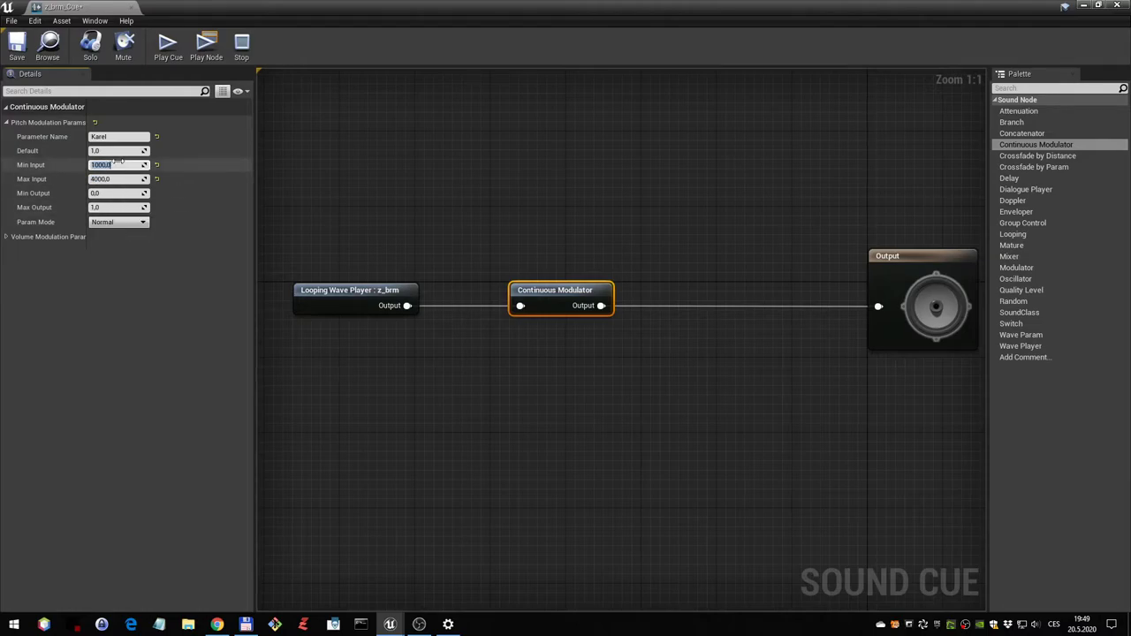
pyautogui.click(115, 193)
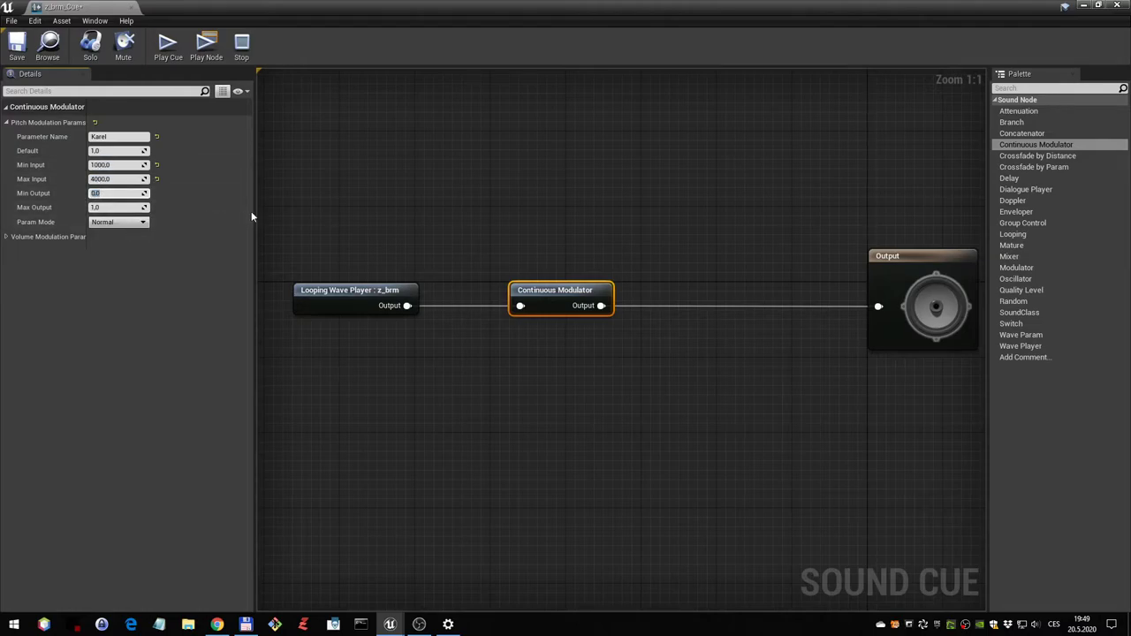
pyautogui.write('1')
pyautogui.press('Return')
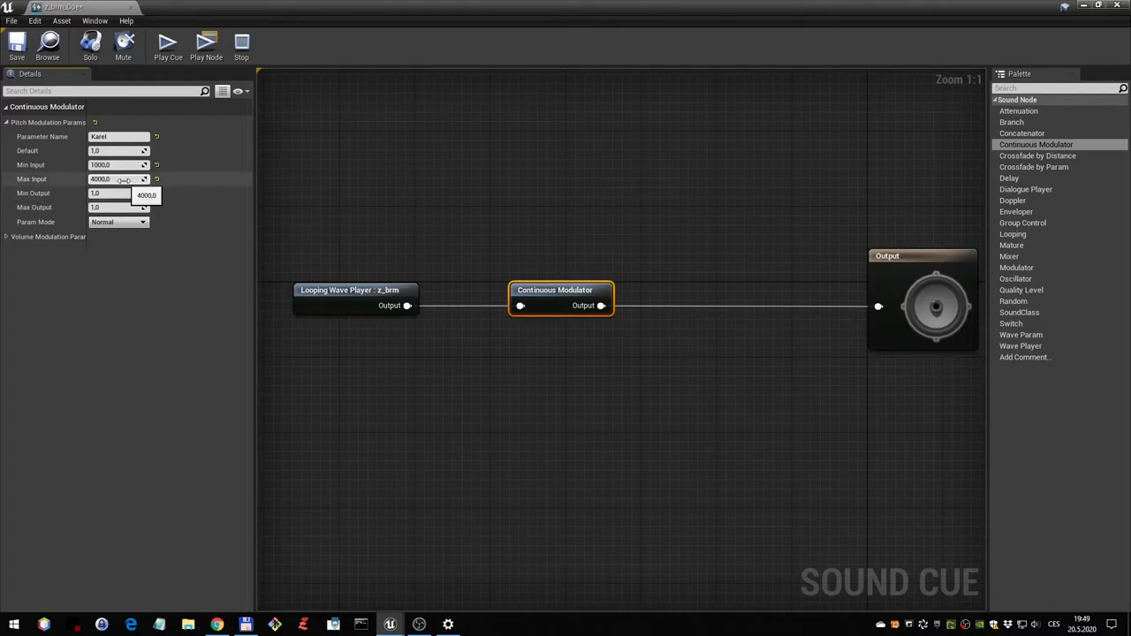
pyautogui.click(112, 207)
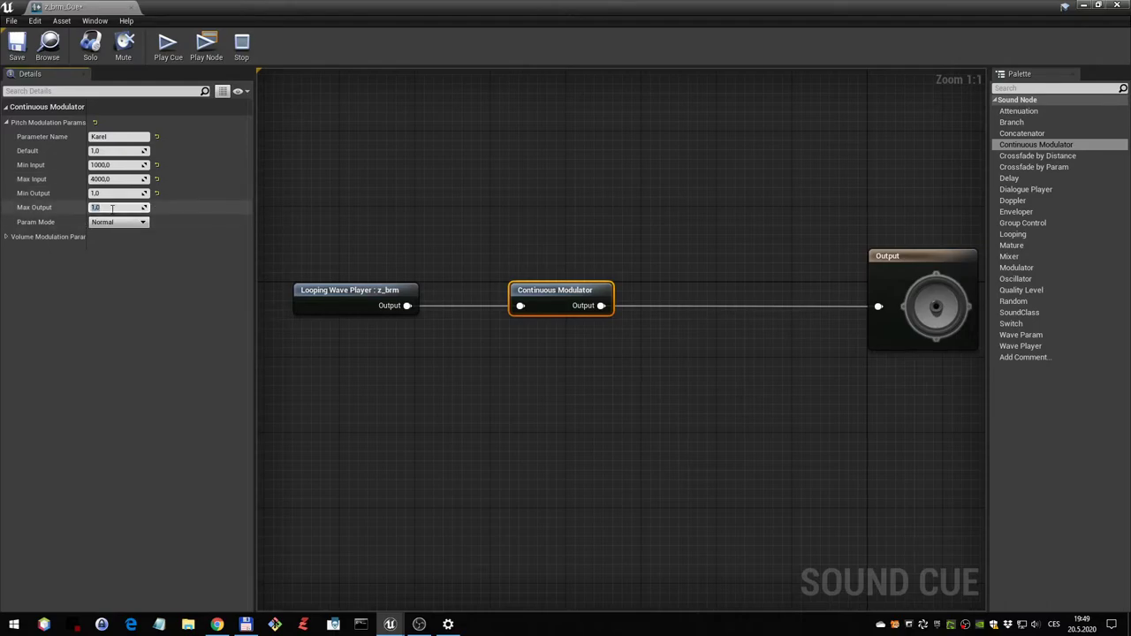
pyautogui.write('2')
pyautogui.press('Return')
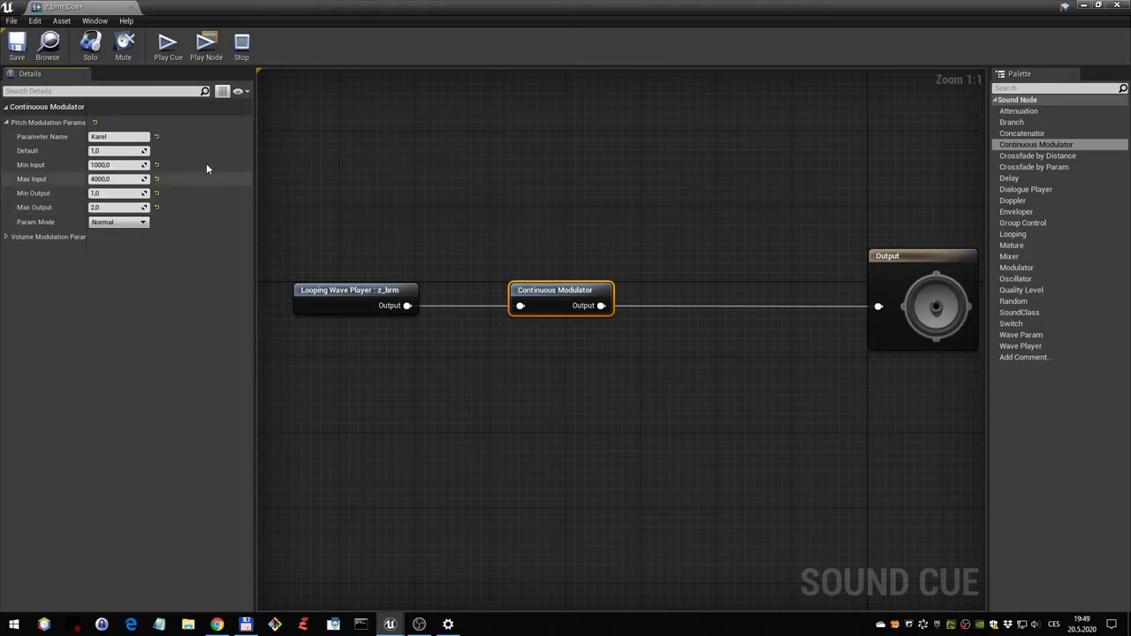
pyautogui.click(33, 41)
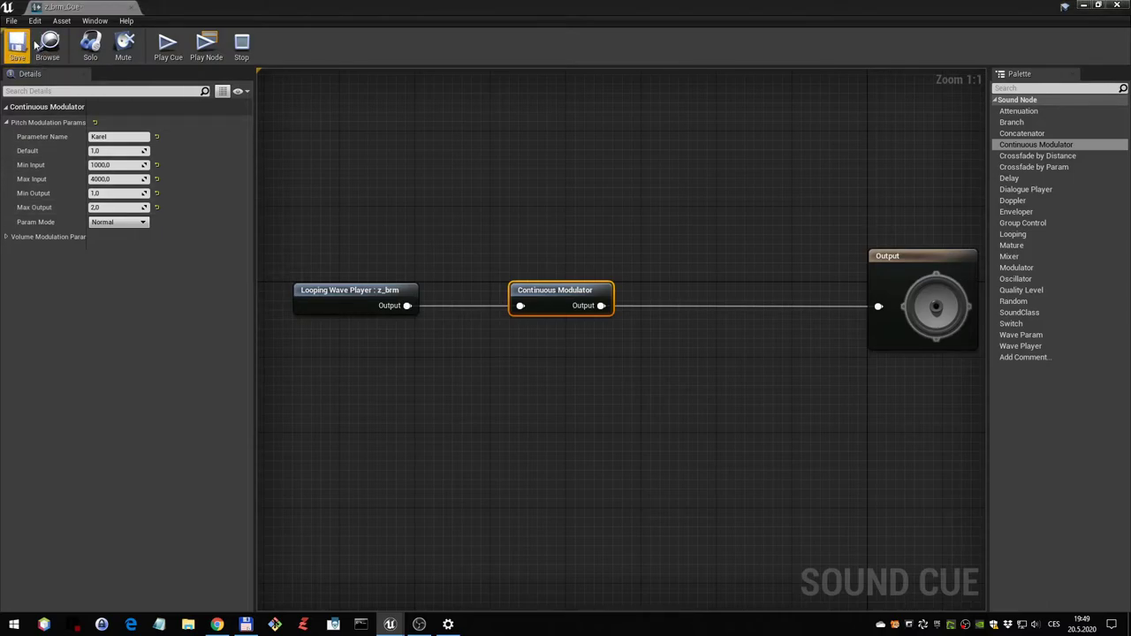
# - Reopen HUD_BP's Event Graph and add Set Float Parameter from Spawn Sound 2D's Return Value
pyautogui.click(135, 7)
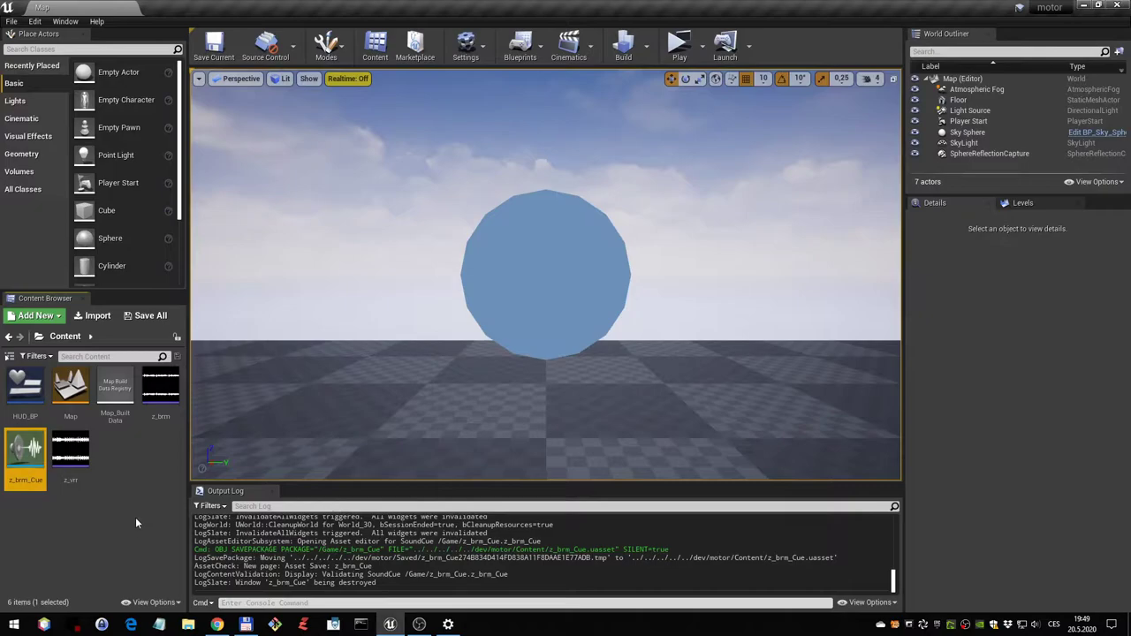
pyautogui.doubleClick(42, 397)
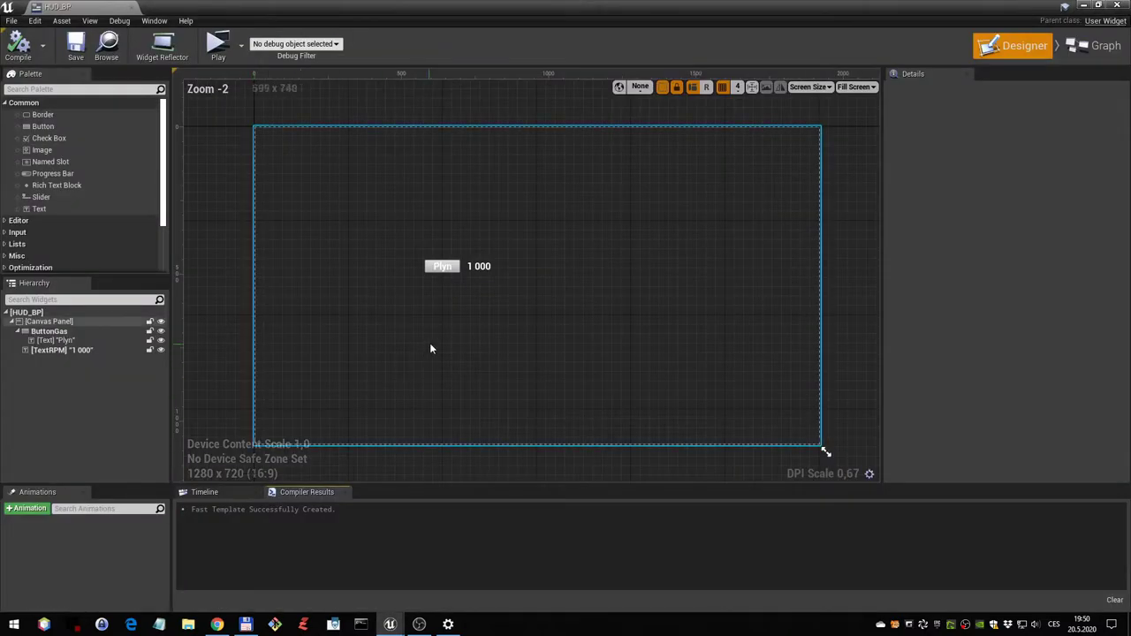
pyautogui.click(1096, 45)
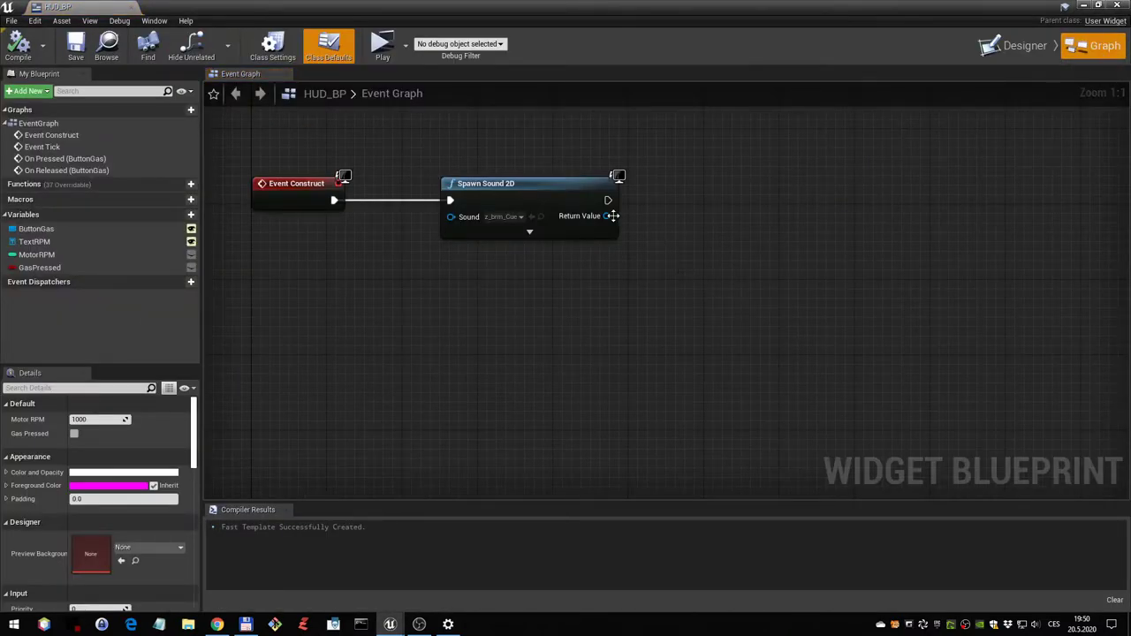
pyautogui.moveTo(665, 346); pyautogui.dragTo(609, 341, button='right')
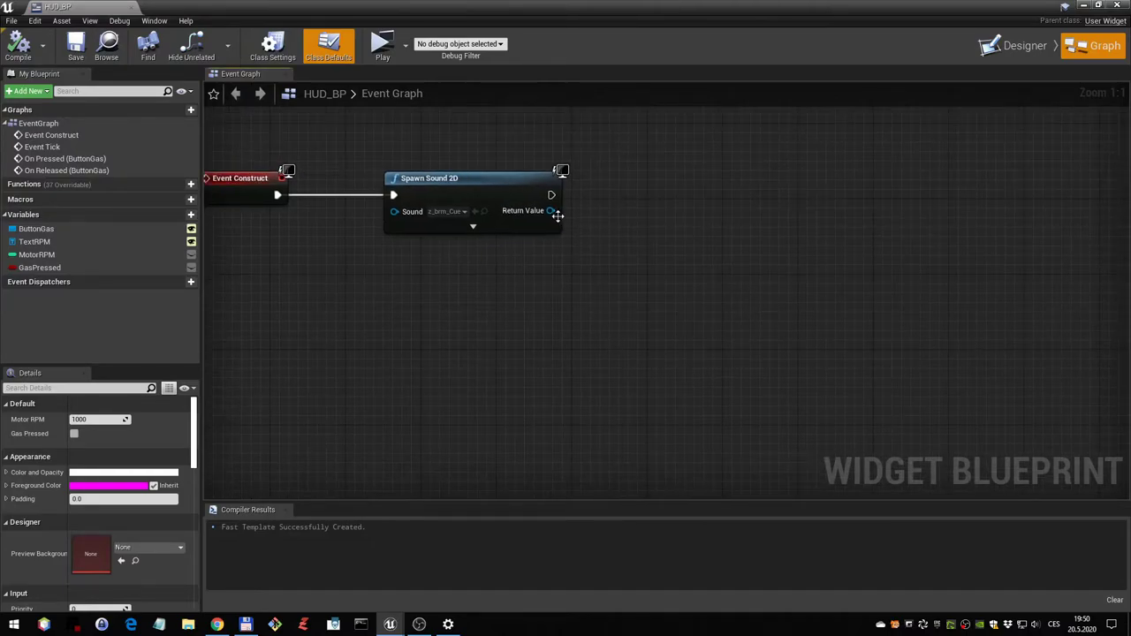
pyautogui.moveTo(552, 212); pyautogui.dragTo(787, 274)
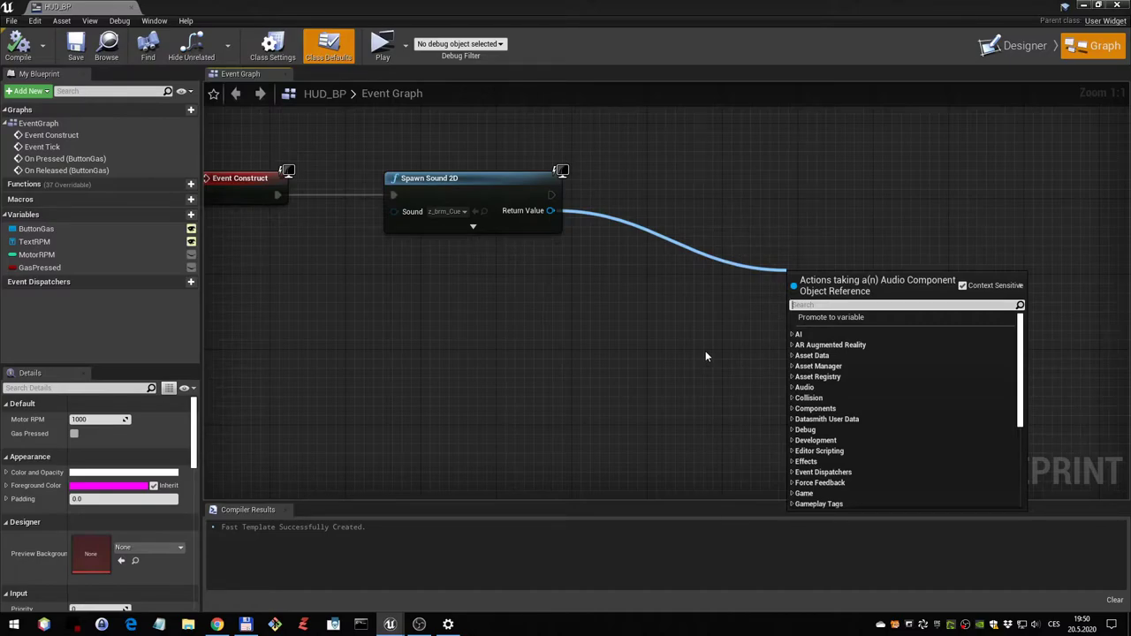
pyautogui.write('param')
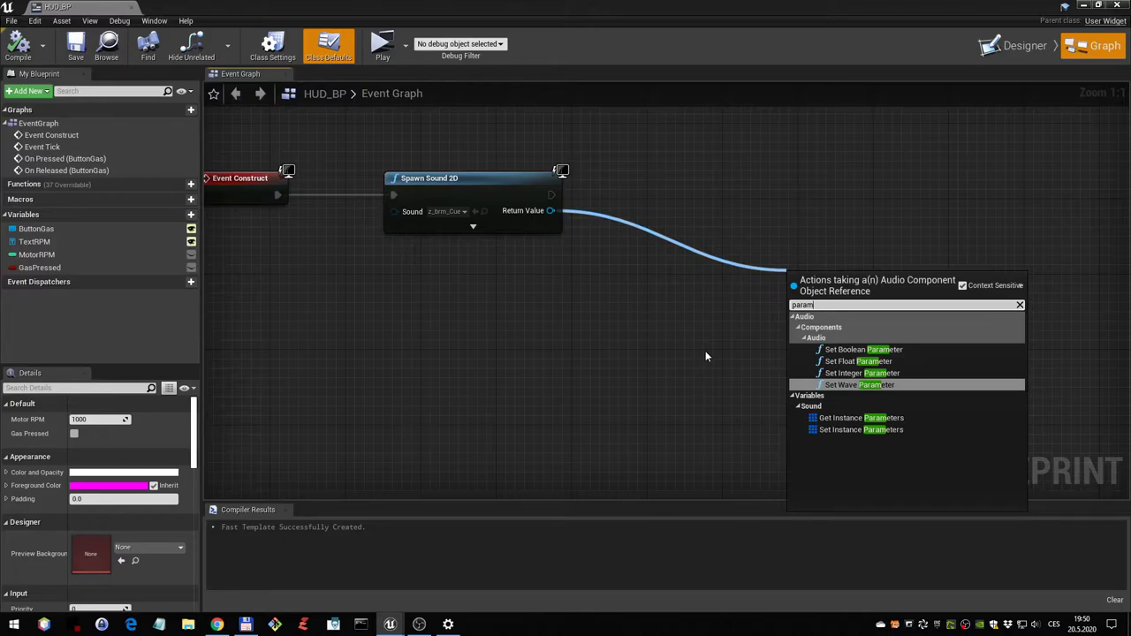
pyautogui.click(862, 362)
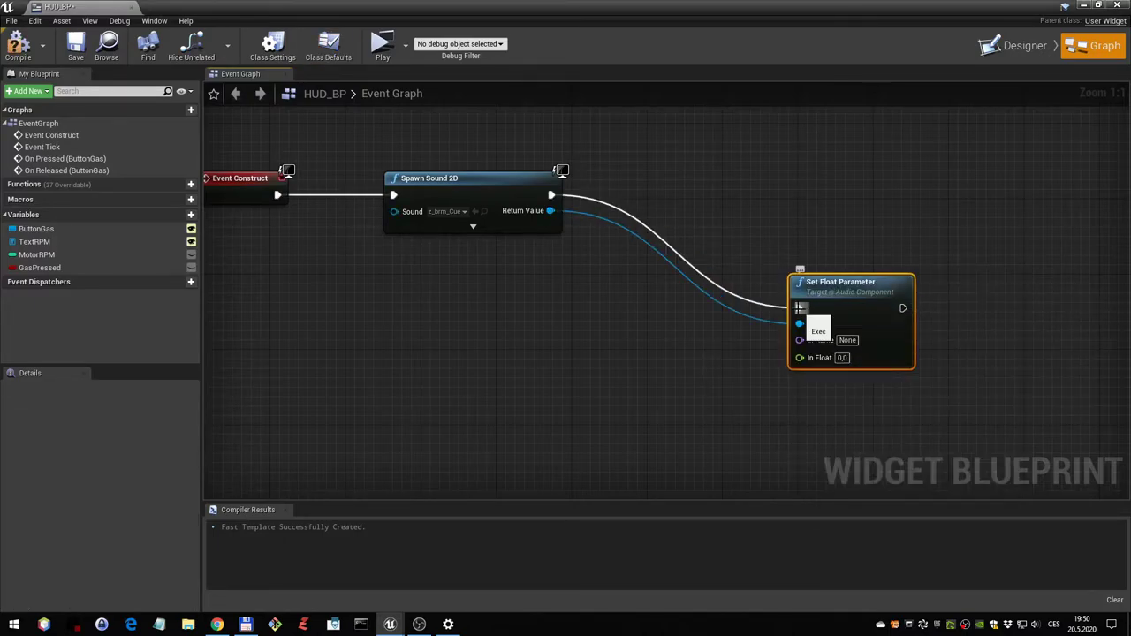
# - Break the exec link into Set Float Parameter and set its In Name to Karel
pyautogui.keyDown('alt'); pyautogui.click(800, 308); pyautogui.keyUp('alt')
pyautogui.moveTo(699, 340); pyautogui.dragTo(667, 269, button='right')
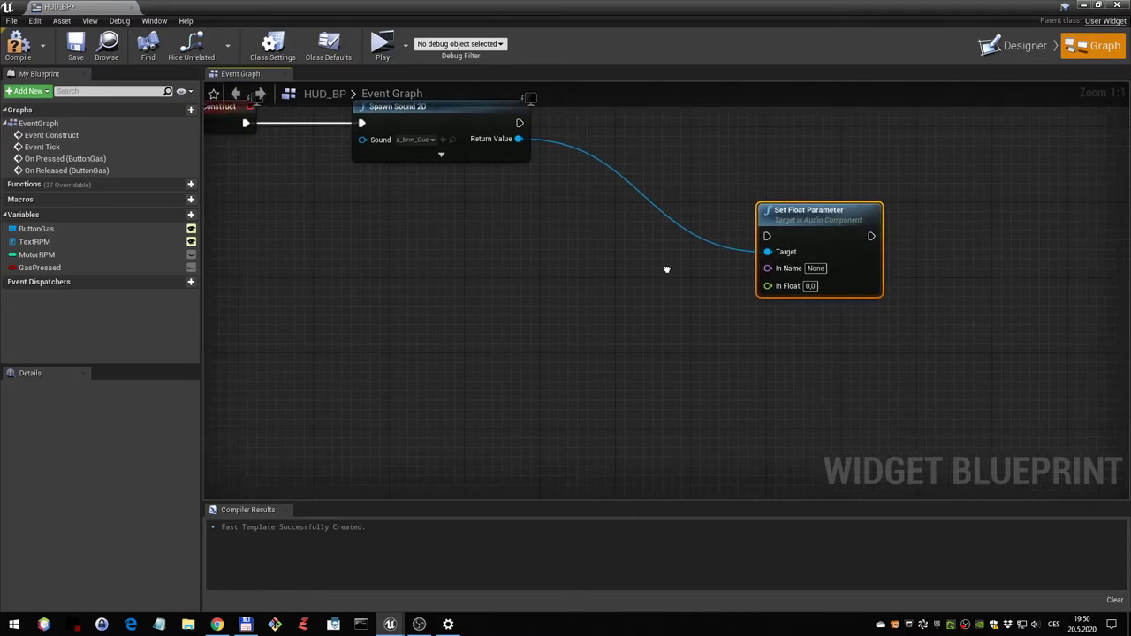
pyautogui.click(815, 267)
pyautogui.write('Karel')
# - Feed a MotorRPM getter, converted to float, into the node's In Float input
pyautogui.click(40, 255)
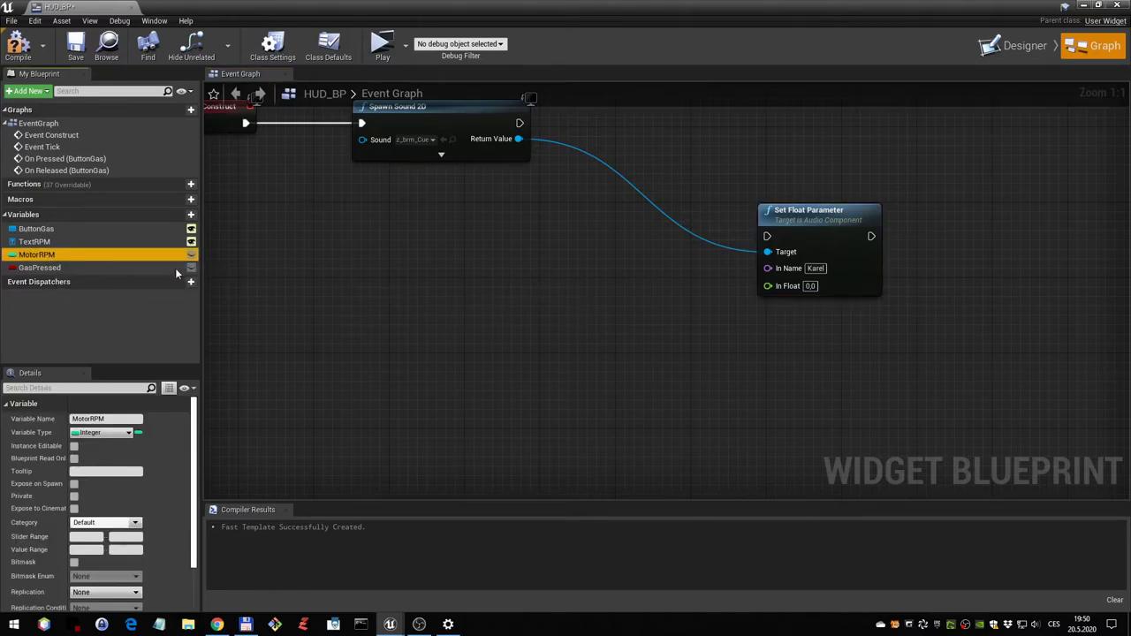
pyautogui.moveTo(40, 255); pyautogui.dragTo(769, 286)
pyautogui.click(524, 294)
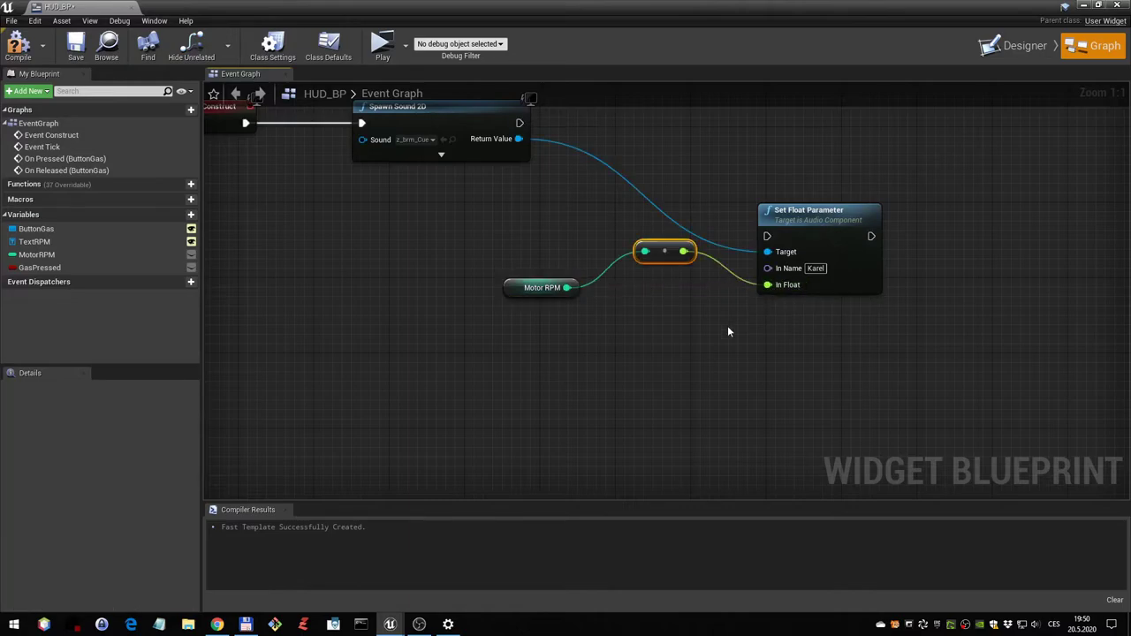
pyautogui.moveTo(663, 252); pyautogui.dragTo(685, 300)
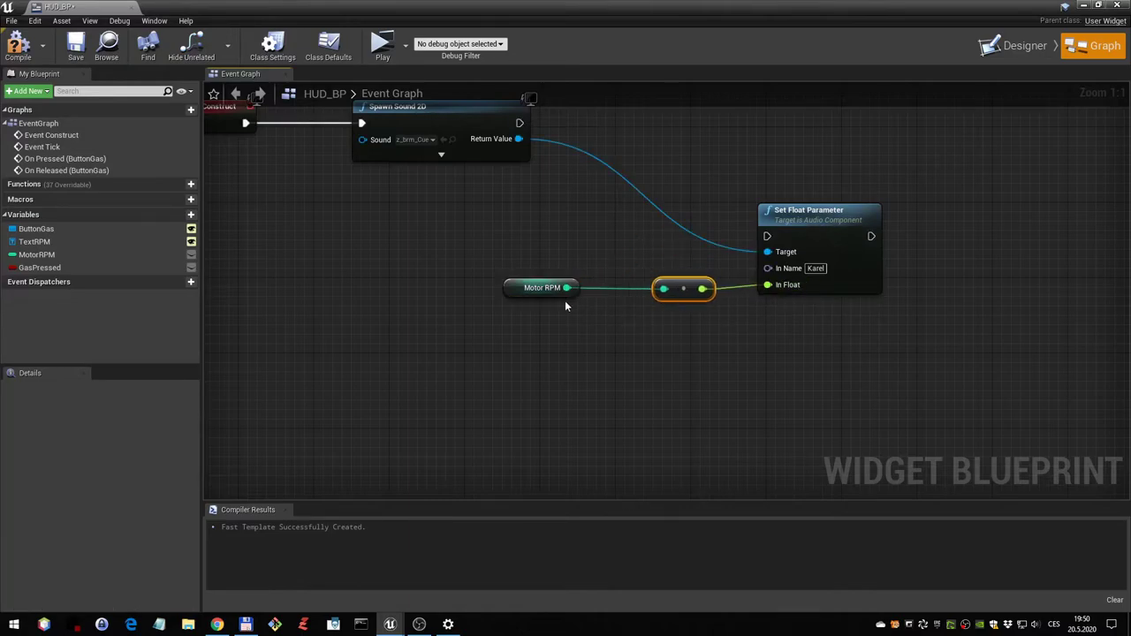
pyautogui.click(509, 287)
# - Move the Set Float Parameter nodes beside the RPM section and check its Sequence Then 1 connection
pyautogui.scroll(-3, 620, 335)
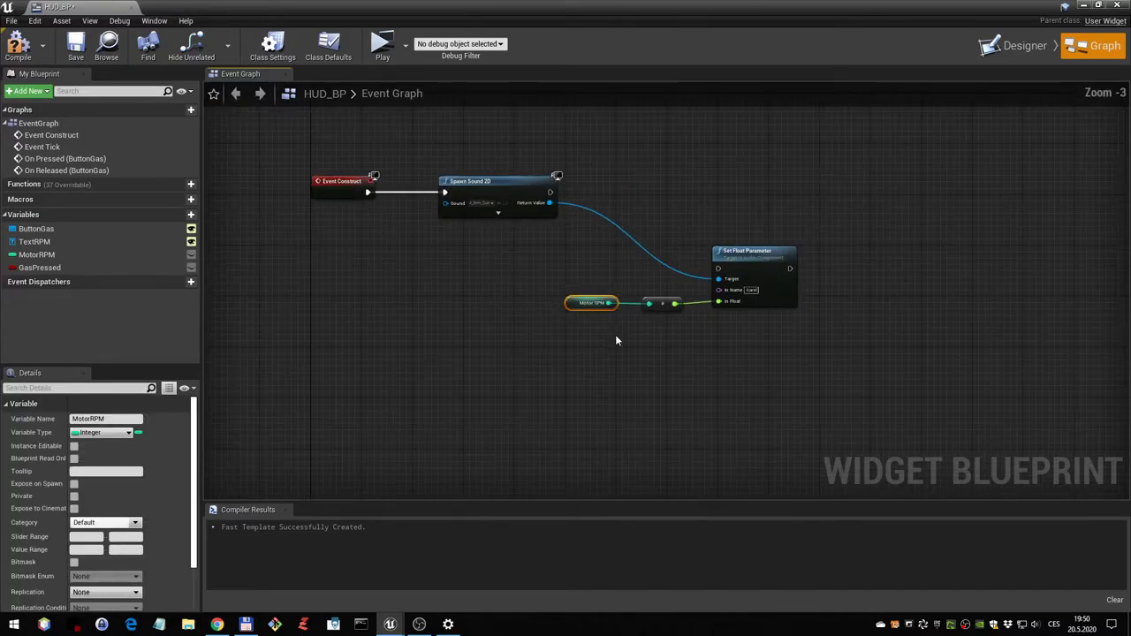
pyautogui.scroll(-3, 619, 336)
pyautogui.moveTo(646, 375); pyautogui.dragTo(514, 315, button='right')
pyautogui.moveTo(576, 301); pyautogui.dragTo(437, 226)
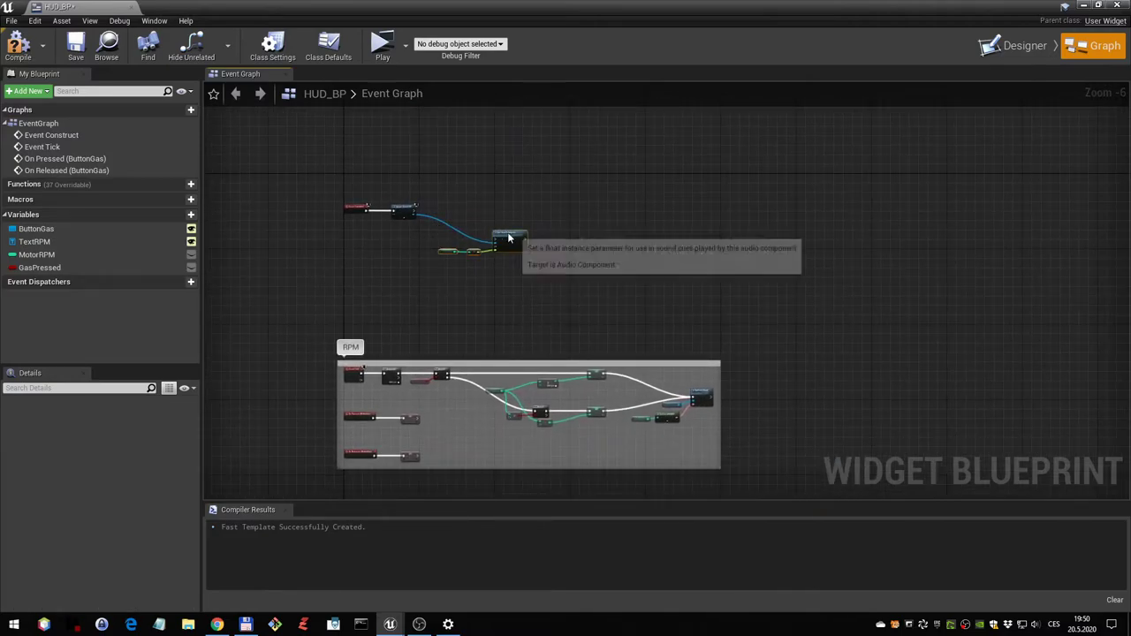
pyautogui.moveTo(512, 243); pyautogui.dragTo(864, 212)
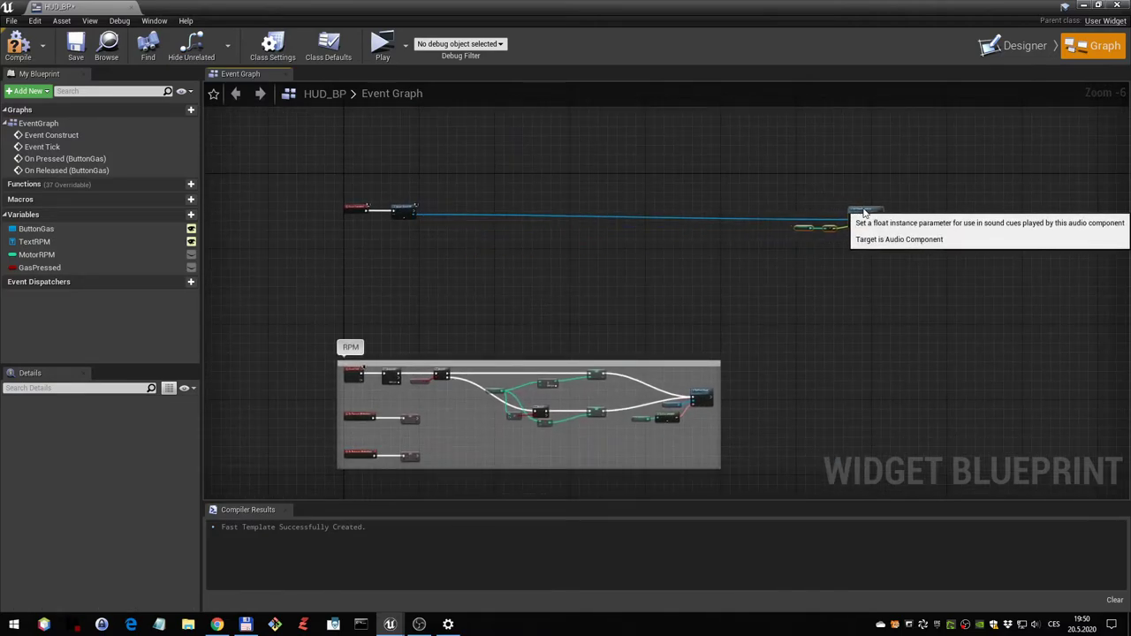
pyautogui.moveTo(864, 212); pyautogui.dragTo(432, 403)
pyautogui.scroll(3, 850, 212)
pyautogui.scroll(1, 319, 452)
pyautogui.scroll(-2, 513, 349)
pyautogui.scroll(-3, 530, 336)
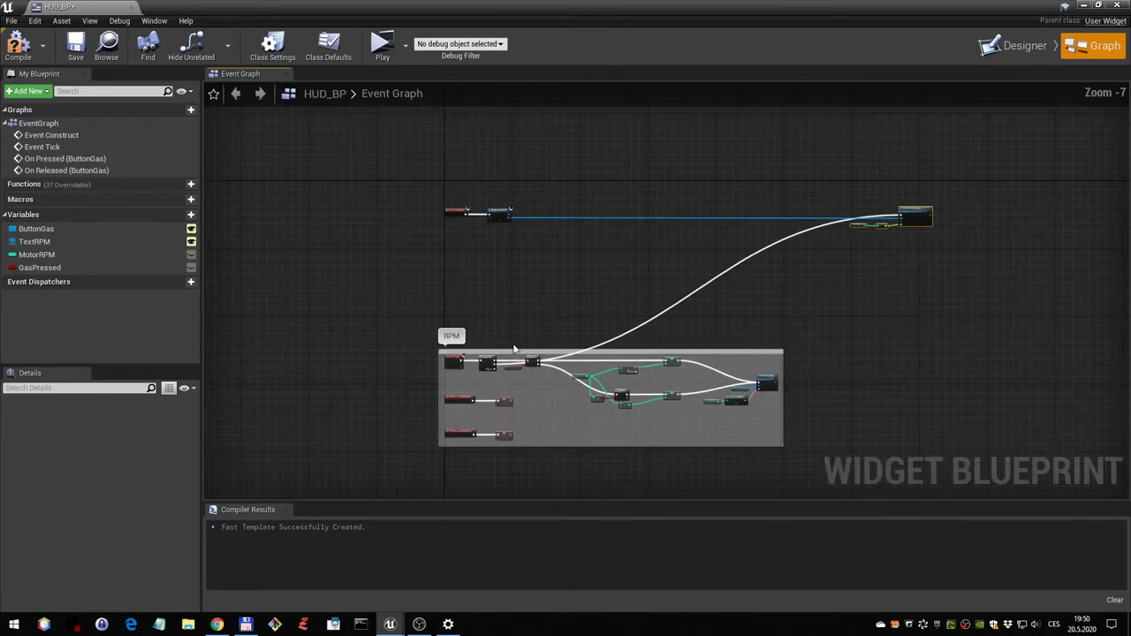
pyautogui.moveTo(714, 260); pyautogui.dragTo(507, 343, button='right')
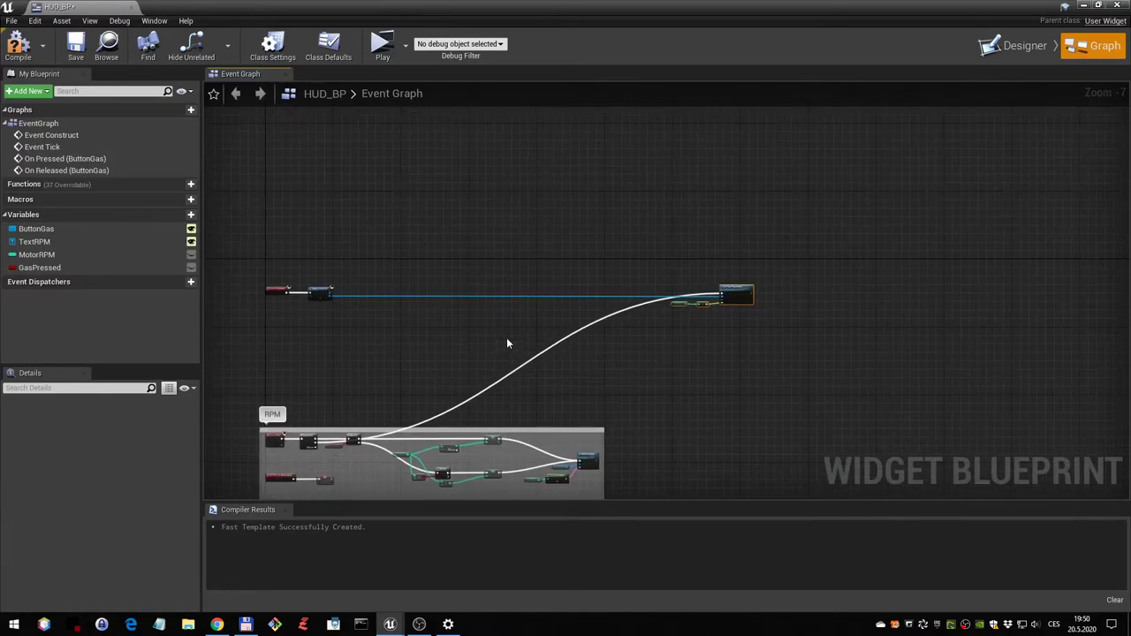
pyautogui.scroll(3, 506, 273)
pyautogui.moveTo(669, 292); pyautogui.dragTo(590, 293, button='right')
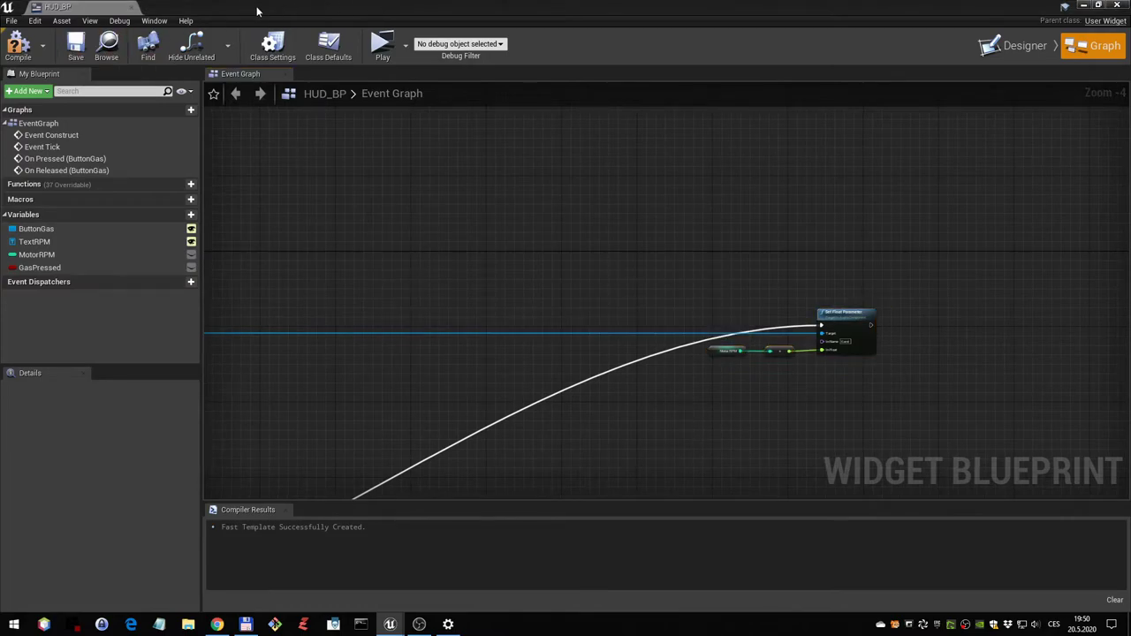
pyautogui.click(1118, 5)
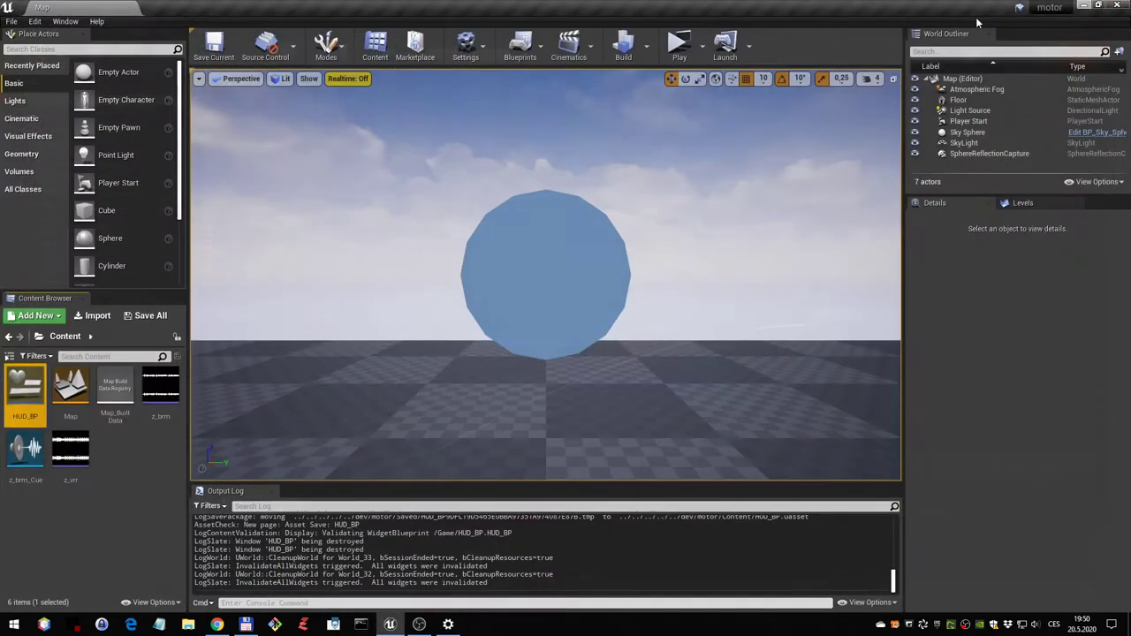
pyautogui.click(676, 43)
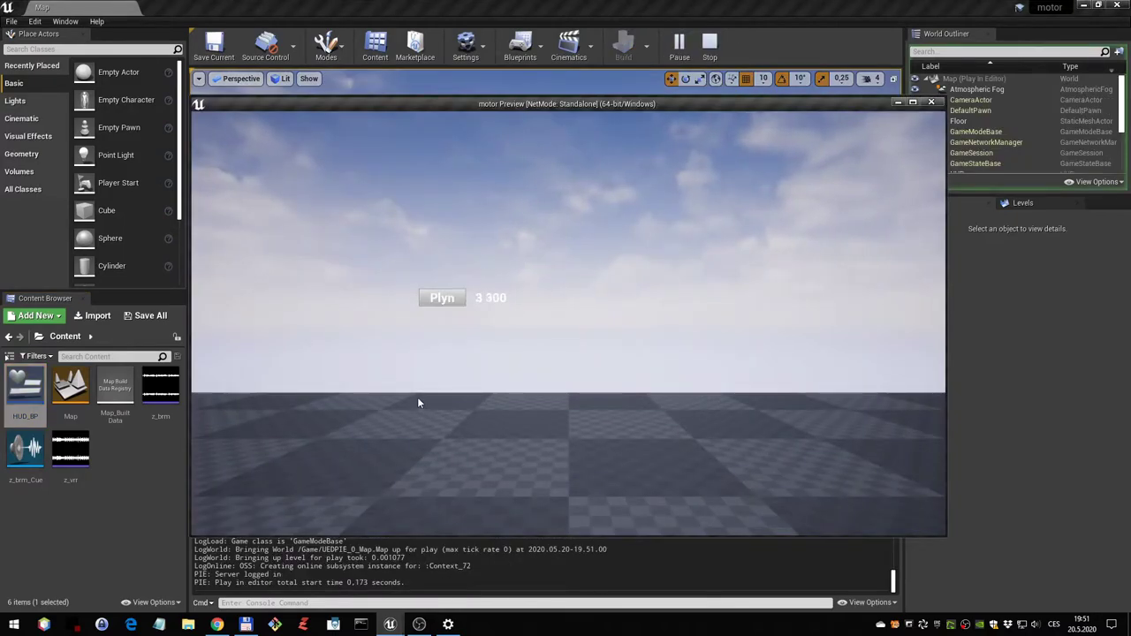
pyautogui.click(433, 300)
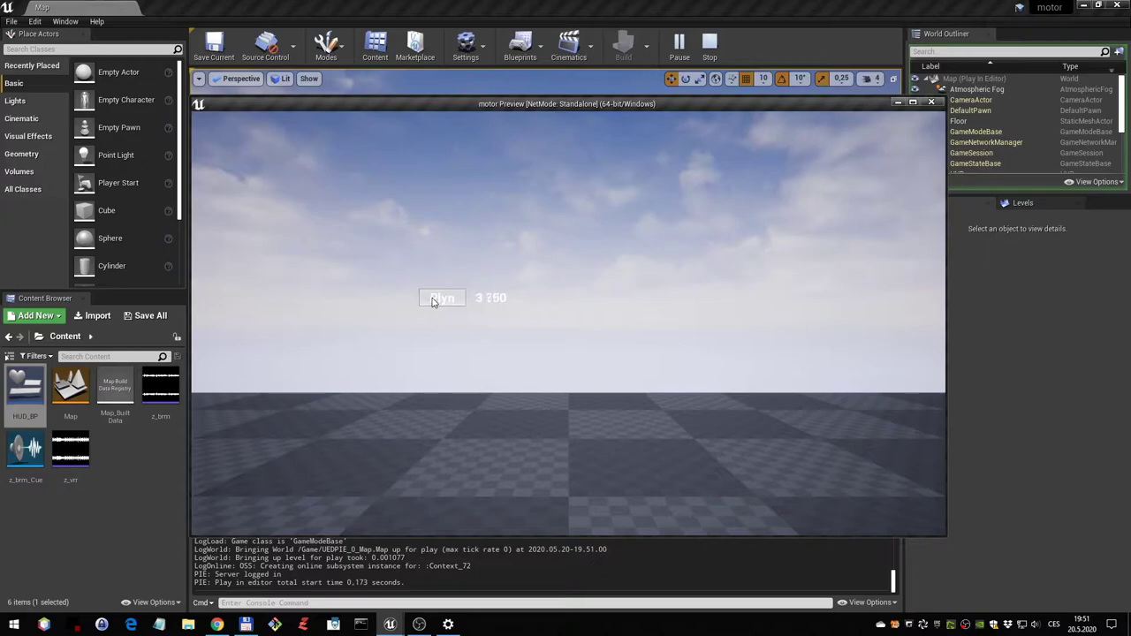
pyautogui.click(433, 301)
pyautogui.click(433, 300)
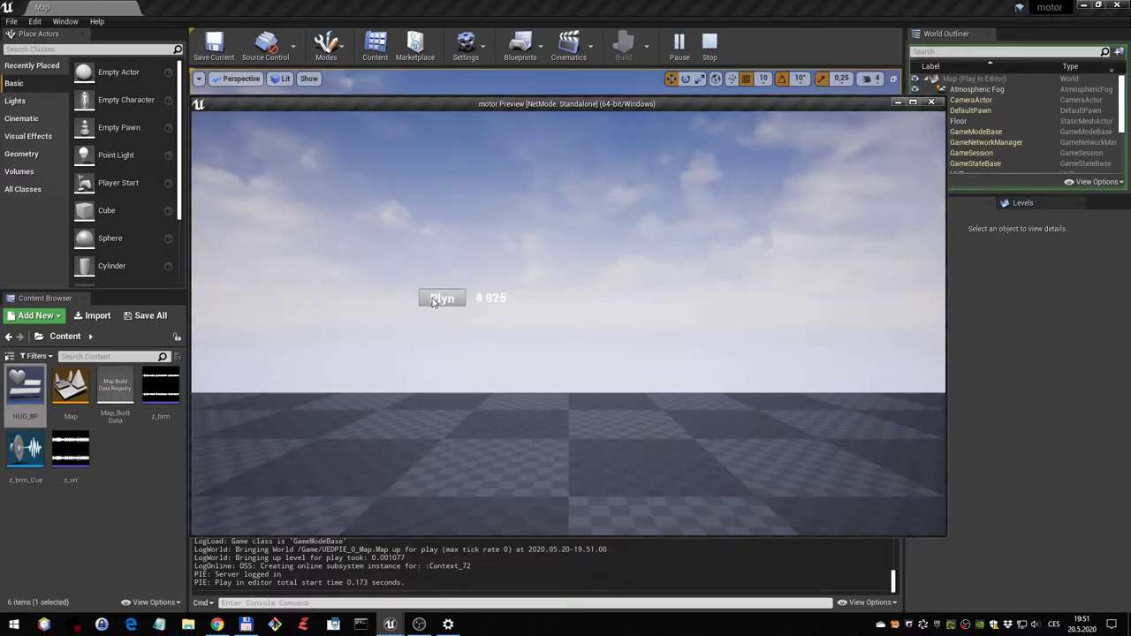
pyautogui.click(433, 301)
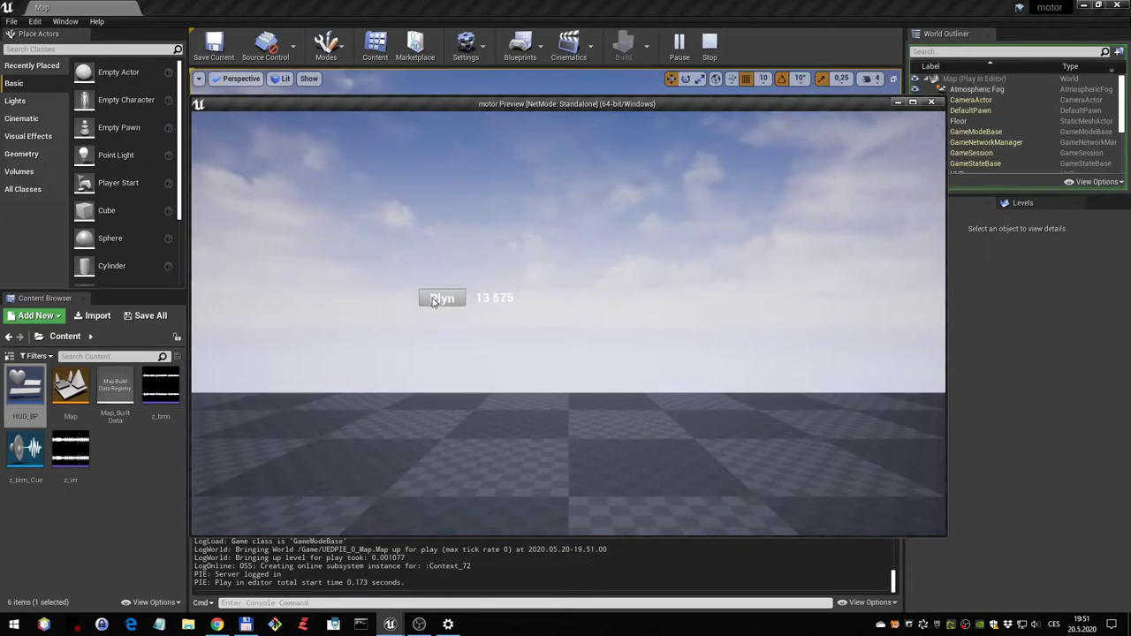
pyautogui.click(931, 102)
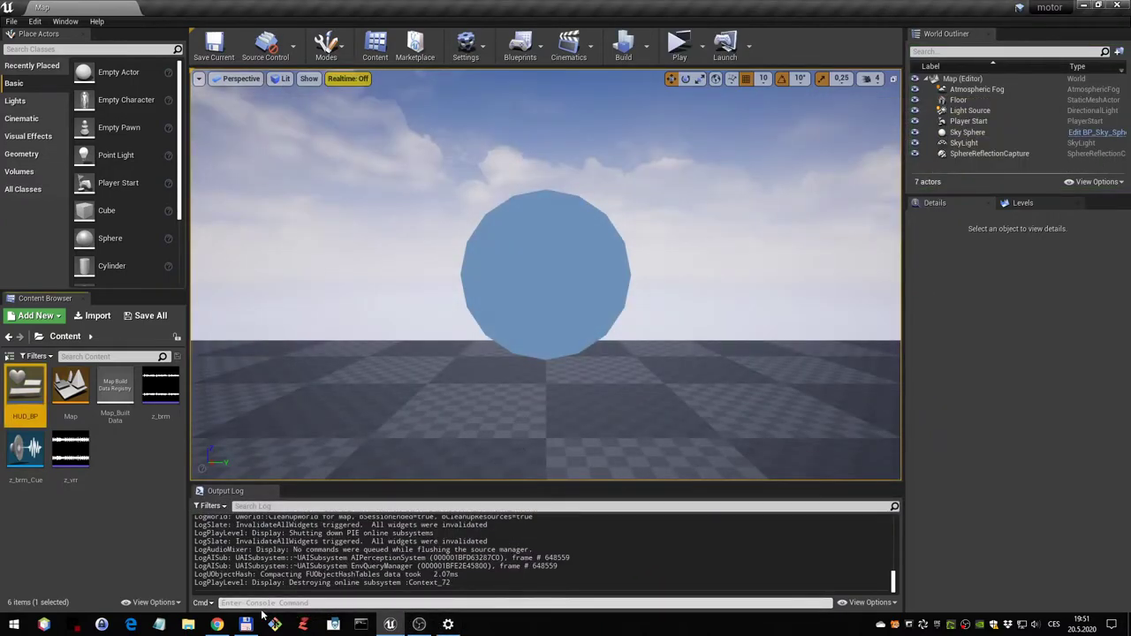
# - Reopen z_brm_Cue, review the Continuous Modulator's pitch settings, and narrow the window to reveal assets
pyautogui.doubleClick(27, 480)
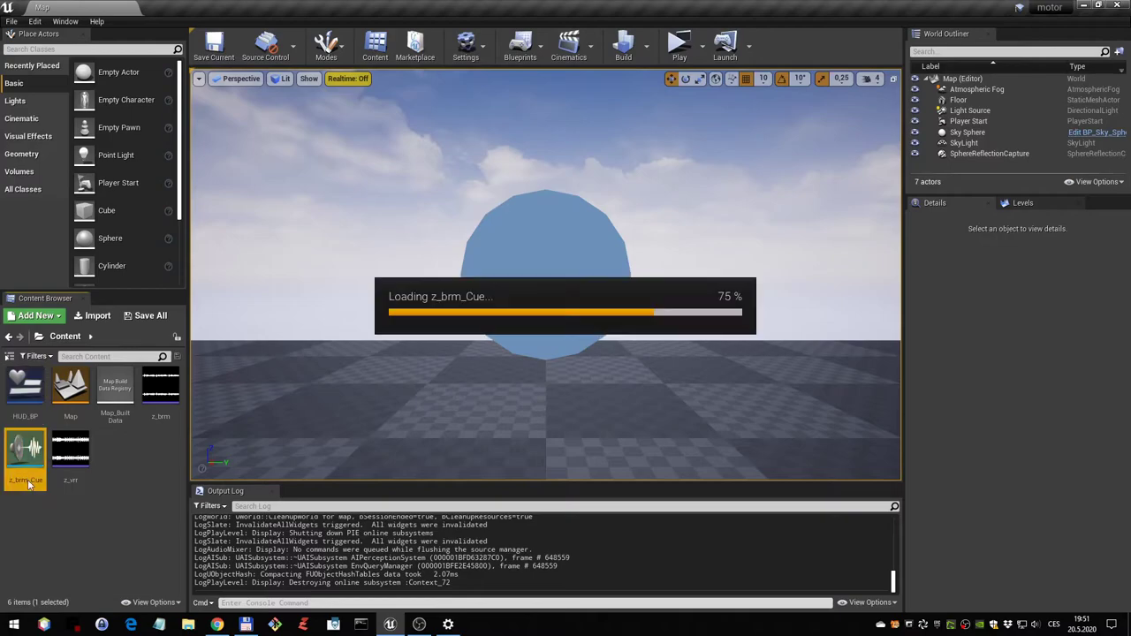
pyautogui.click(590, 366)
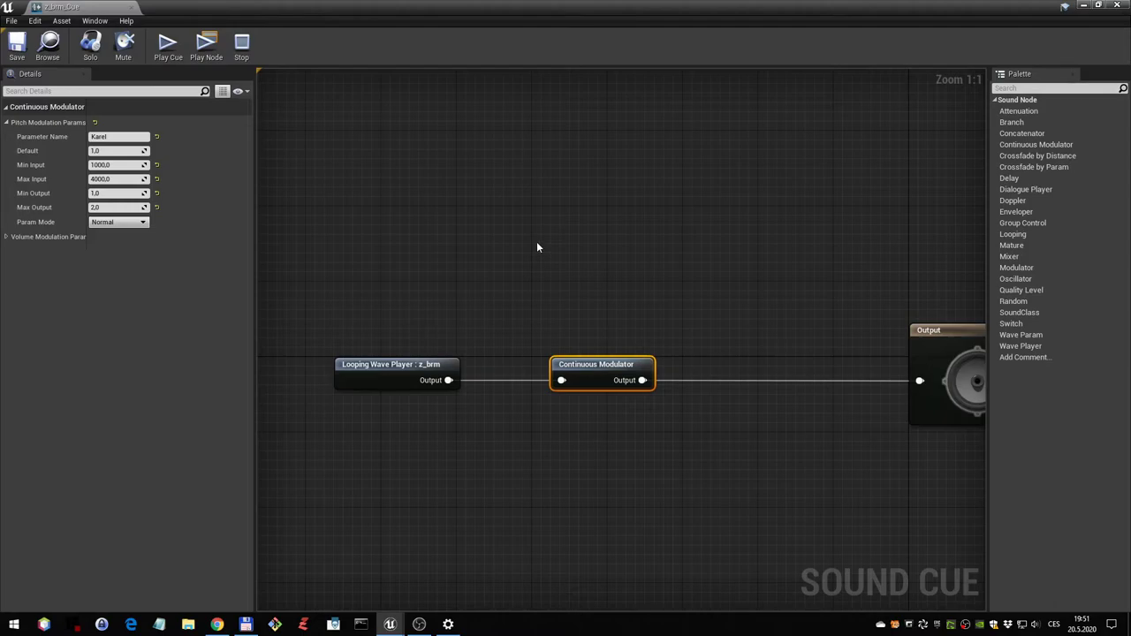
pyautogui.moveTo(537, 249); pyautogui.dragTo(528, 207, button='right')
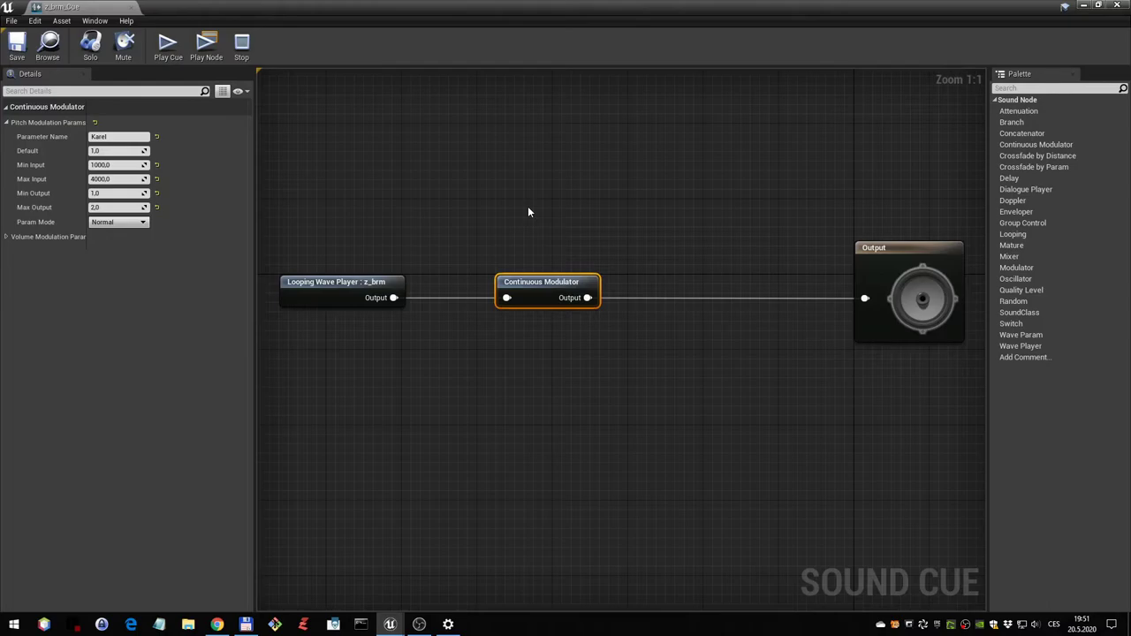
pyautogui.click(521, 203)
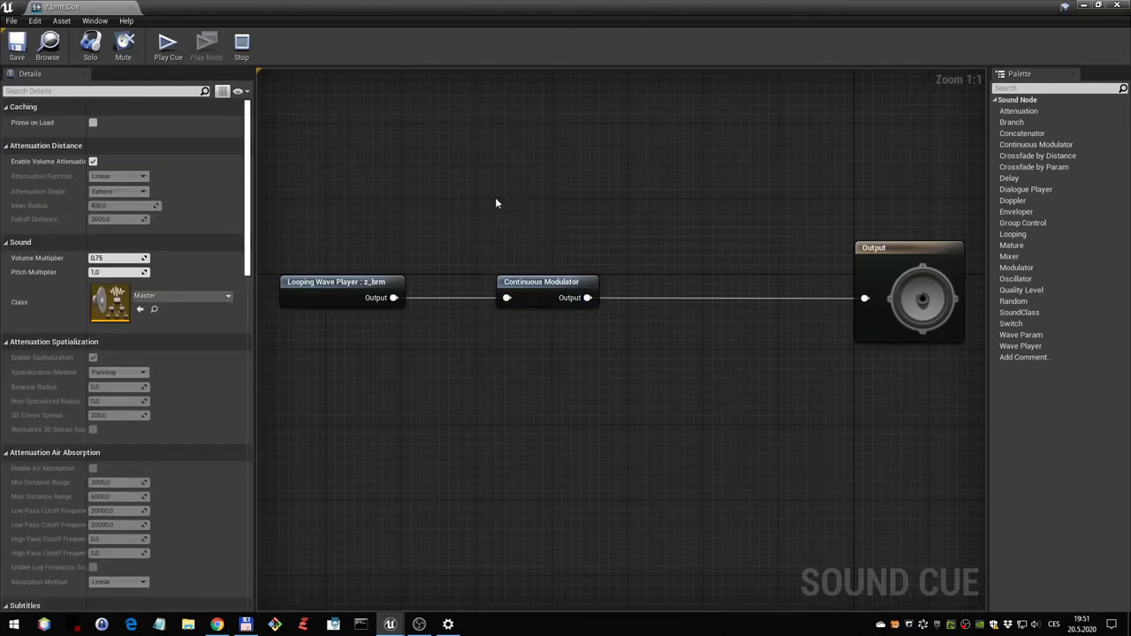
pyautogui.moveTo(397, 7); pyautogui.dragTo(335, 16)
pyautogui.moveTo(39, 216); pyautogui.dragTo(187, 216)
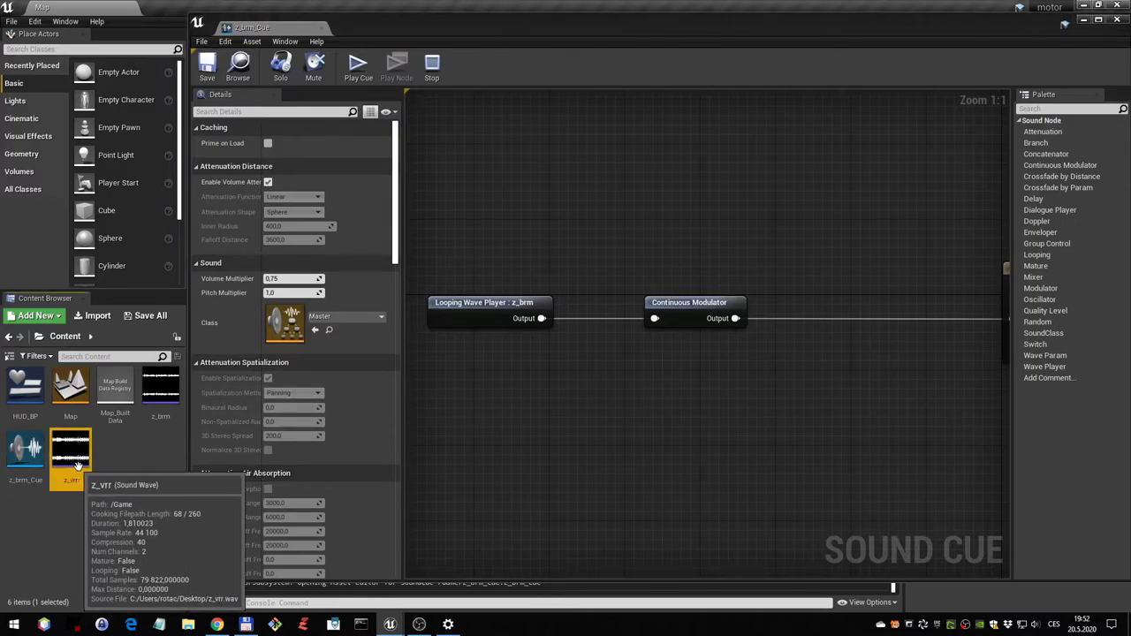
# - Add z_vrr as a looping Wave Player and shift the Continuous Modulator further right
pyautogui.moveTo(70, 455)
pyautogui.mouseDown()
pyautogui.moveTo(506, 414)
pyautogui.moveTo(424, 408)
pyautogui.mouseUp()
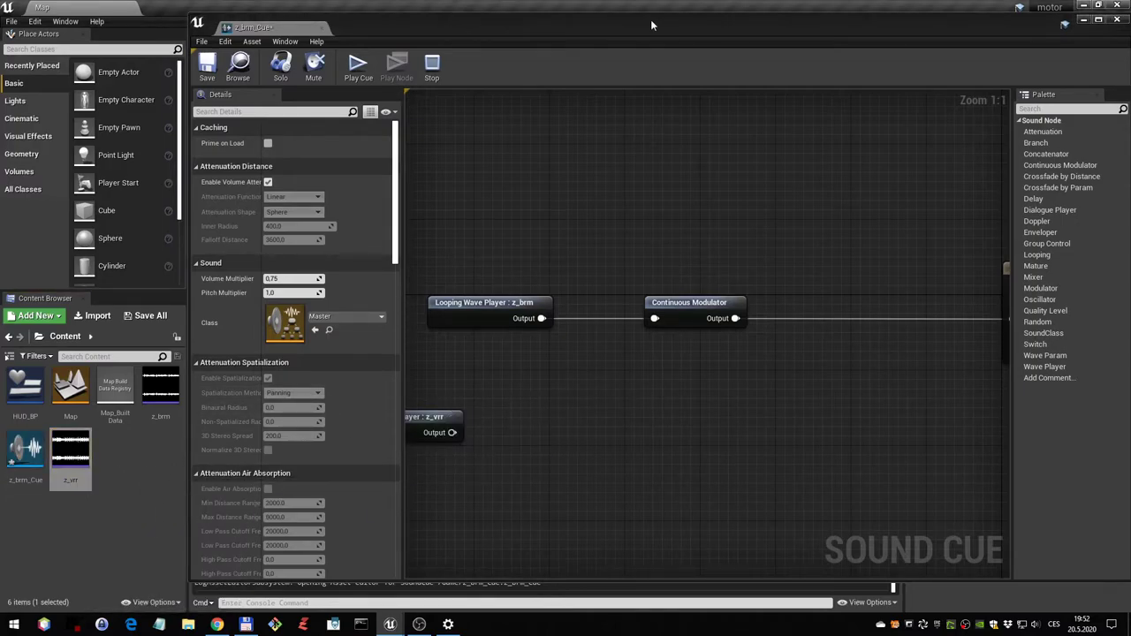
pyautogui.press('super+Up')
pyautogui.moveTo(296, 402); pyautogui.dragTo(358, 392)
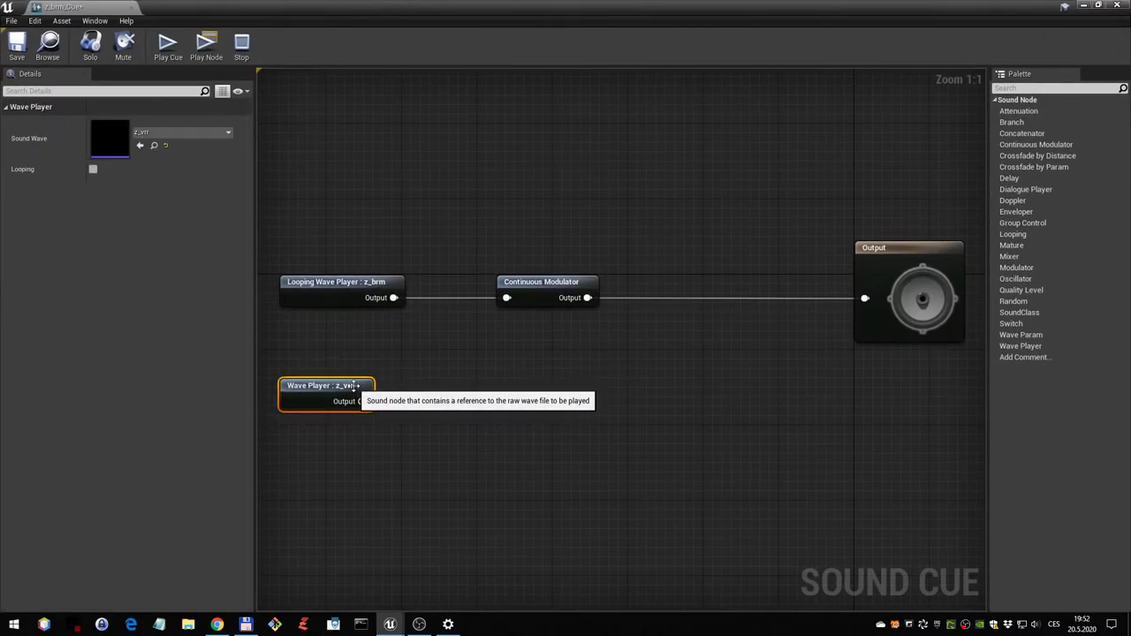
pyautogui.click(93, 169)
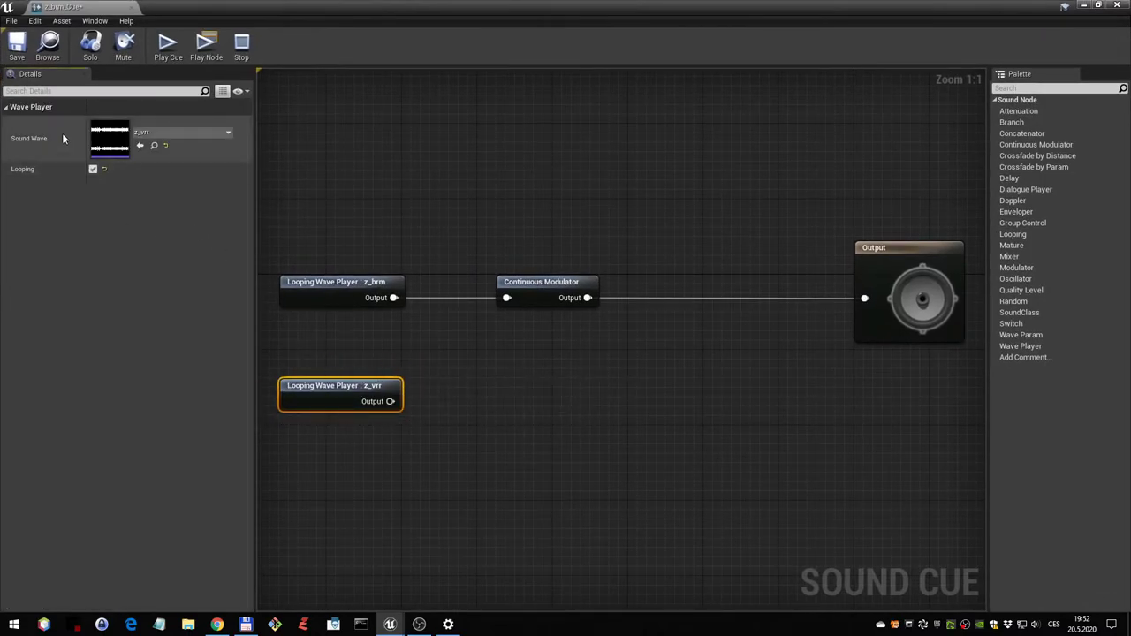
pyautogui.moveTo(548, 298); pyautogui.dragTo(545, 256, button='right')
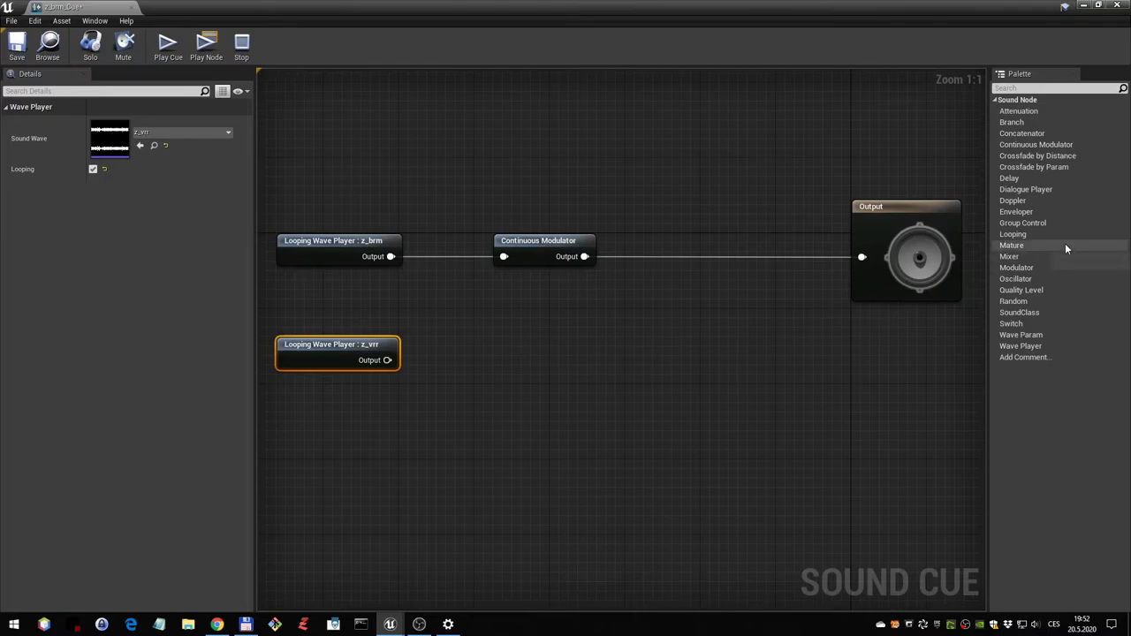
pyautogui.moveTo(528, 240); pyautogui.dragTo(717, 240)
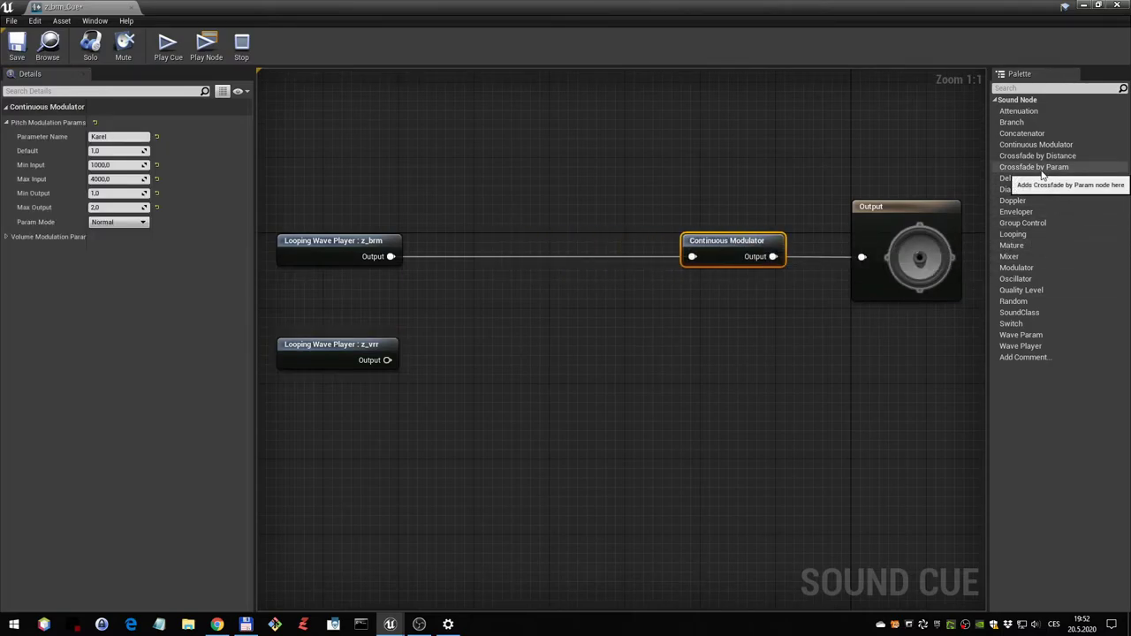
# - Add a Crossfade by Param node, wire z_vrr into it, and feed it to the Continuous Modulator
pyautogui.moveTo(1043, 167)
pyautogui.mouseDown()
pyautogui.moveTo(619, 287)
pyautogui.moveTo(486, 297)
pyautogui.moveTo(375, 258)
pyautogui.mouseUp()
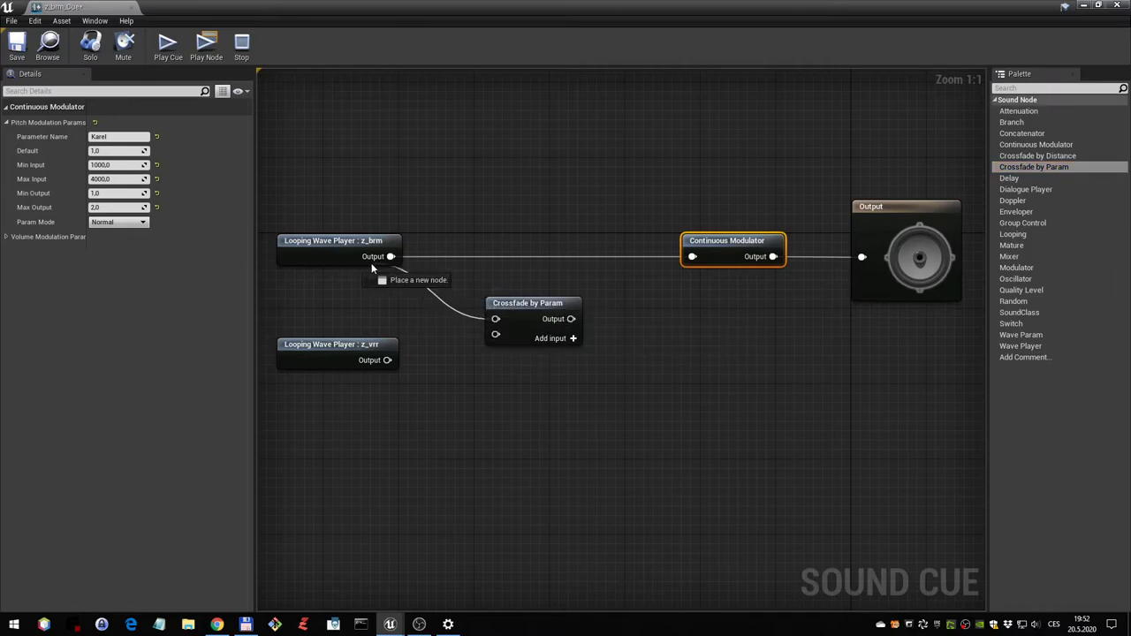
pyautogui.moveTo(496, 334); pyautogui.dragTo(374, 361)
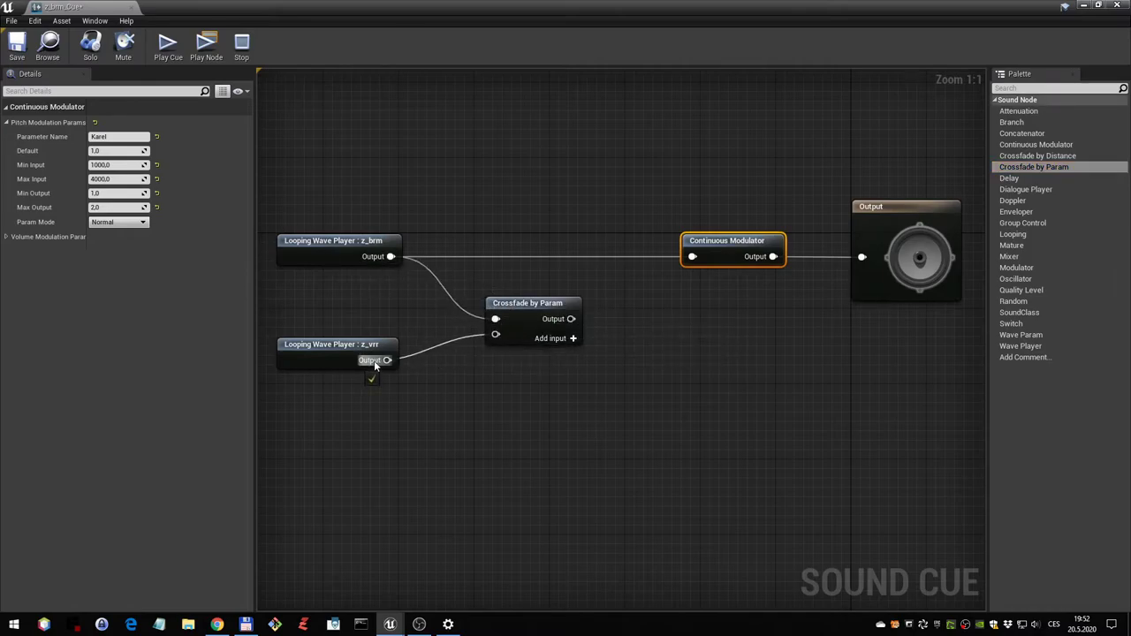
pyautogui.moveTo(529, 306)
pyautogui.mouseDown()
pyautogui.moveTo(519, 290)
pyautogui.moveTo(694, 256)
pyautogui.mouseUp()
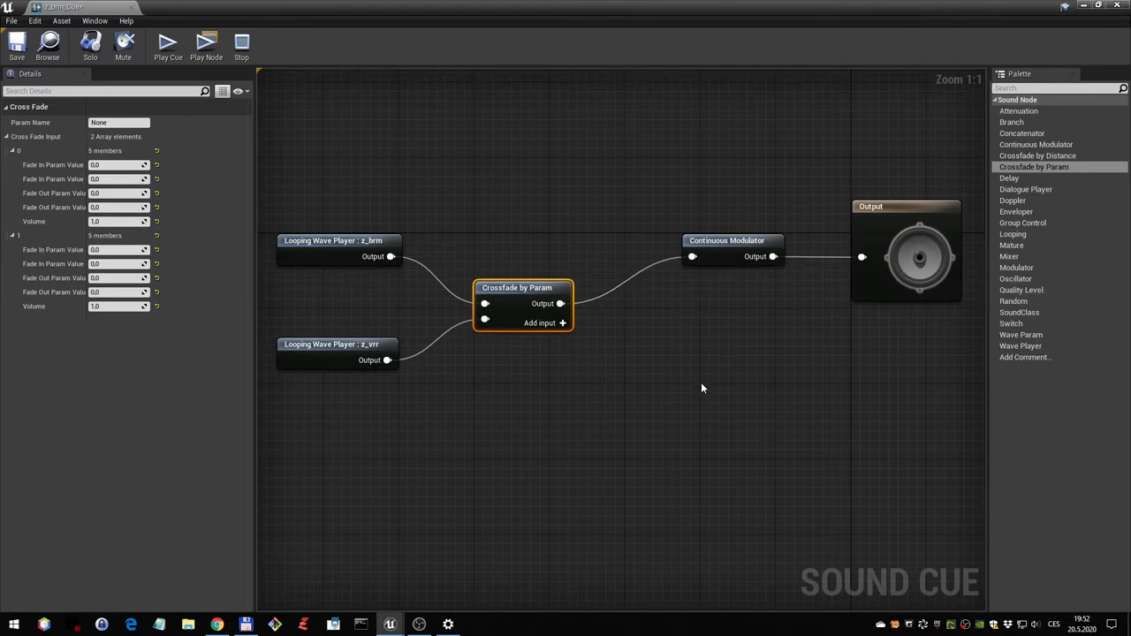
pyautogui.moveTo(488, 407); pyautogui.dragTo(536, 400, button='right')
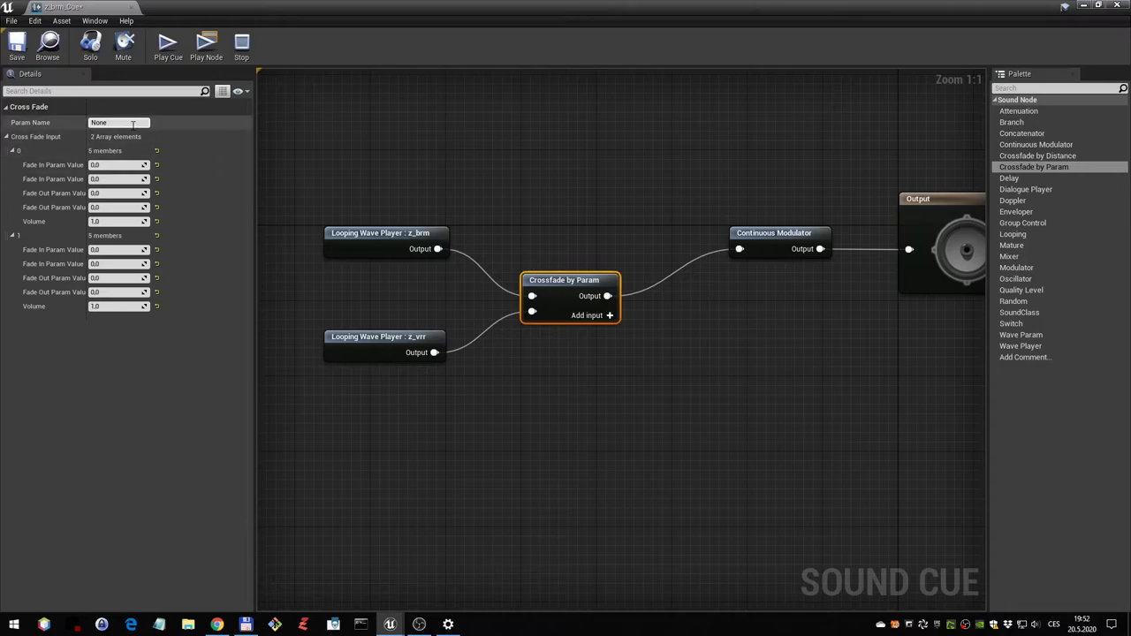
# - Set the crossfade's Param Name to Karel, matching the Continuous Modulator's Parameter Name
pyautogui.click(108, 122)
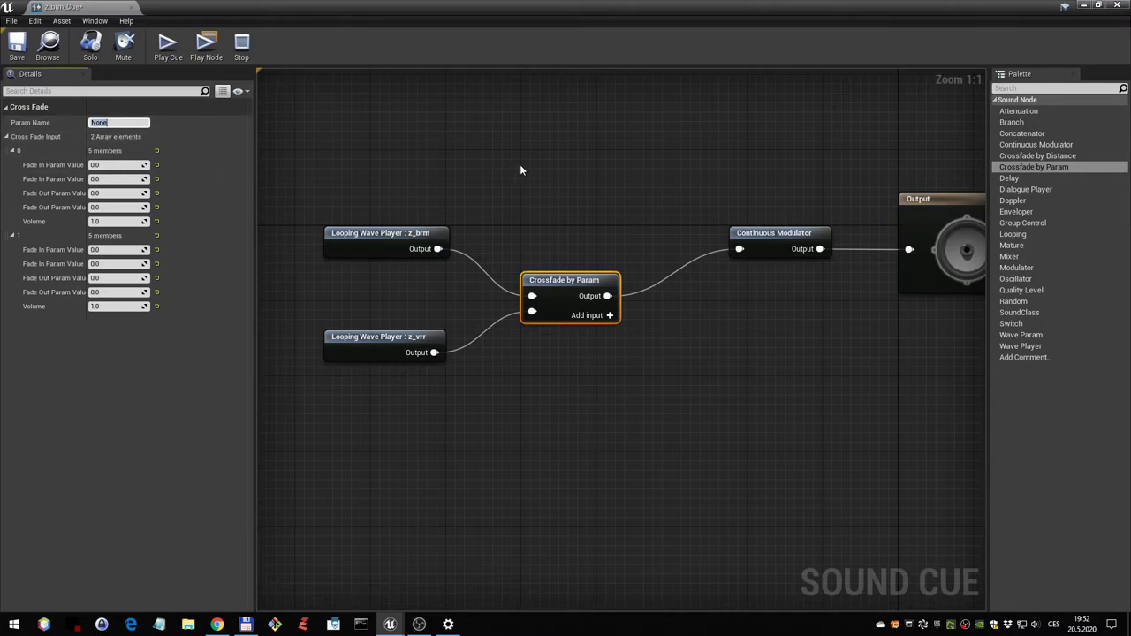
pyautogui.write('Karel')
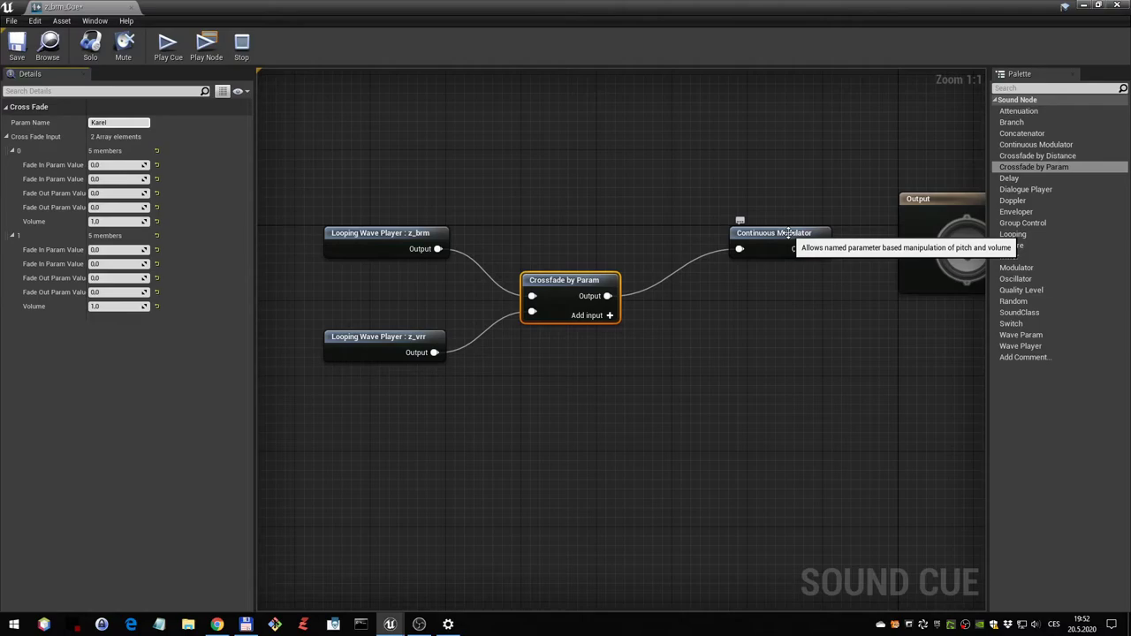
pyautogui.click(784, 265)
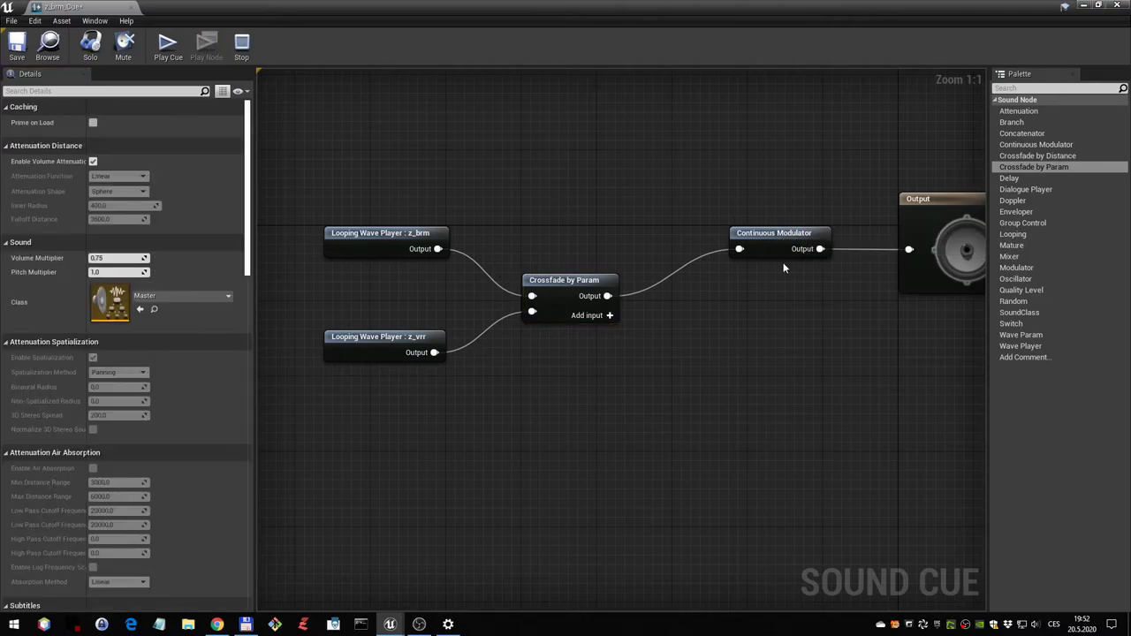
pyautogui.click(781, 247)
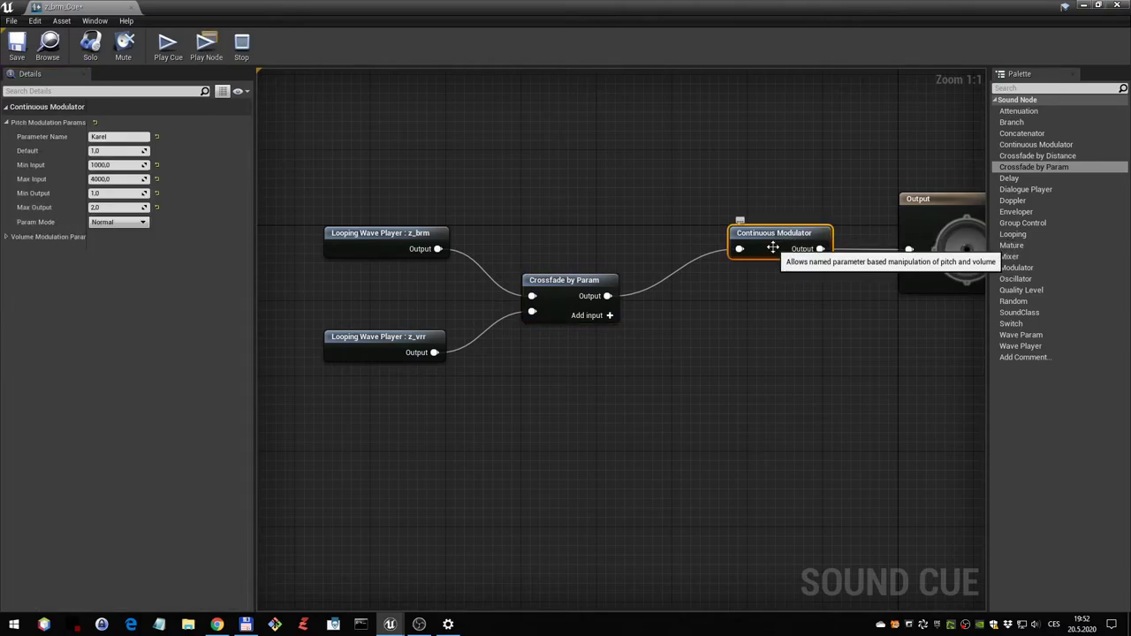
pyautogui.click(568, 285)
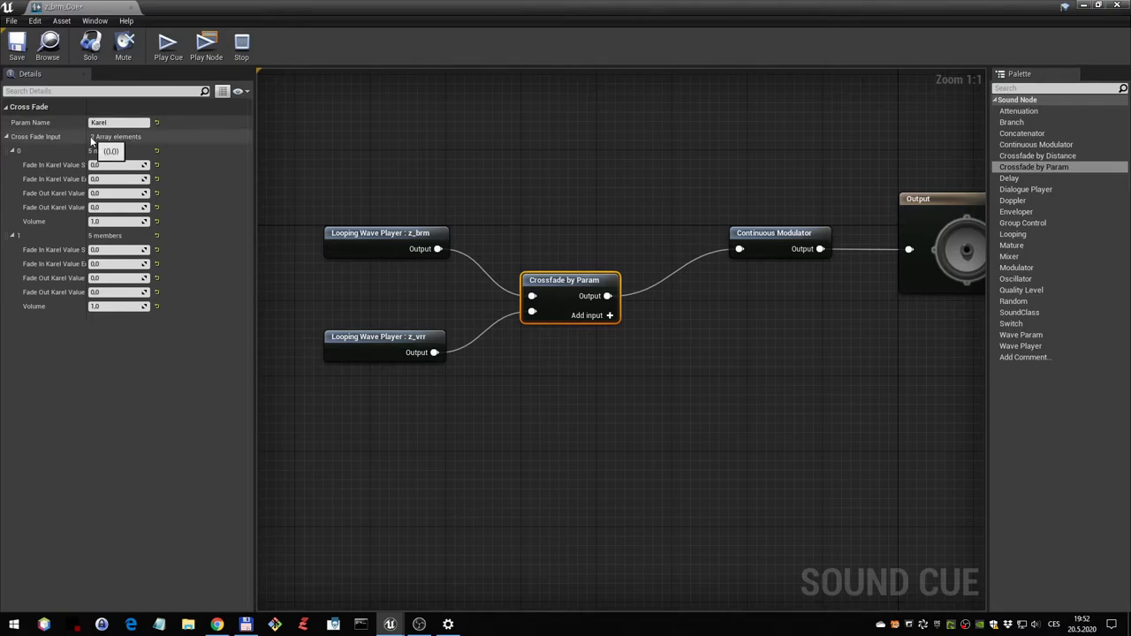
pyautogui.moveTo(86, 128); pyautogui.dragTo(122, 128)
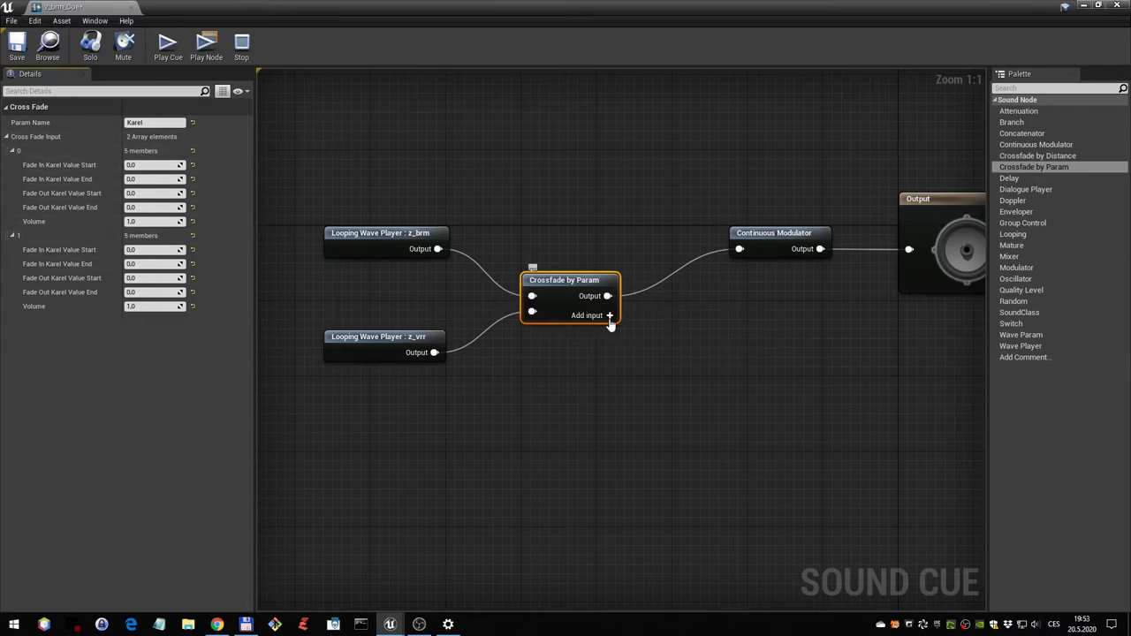
pyautogui.click(608, 316)
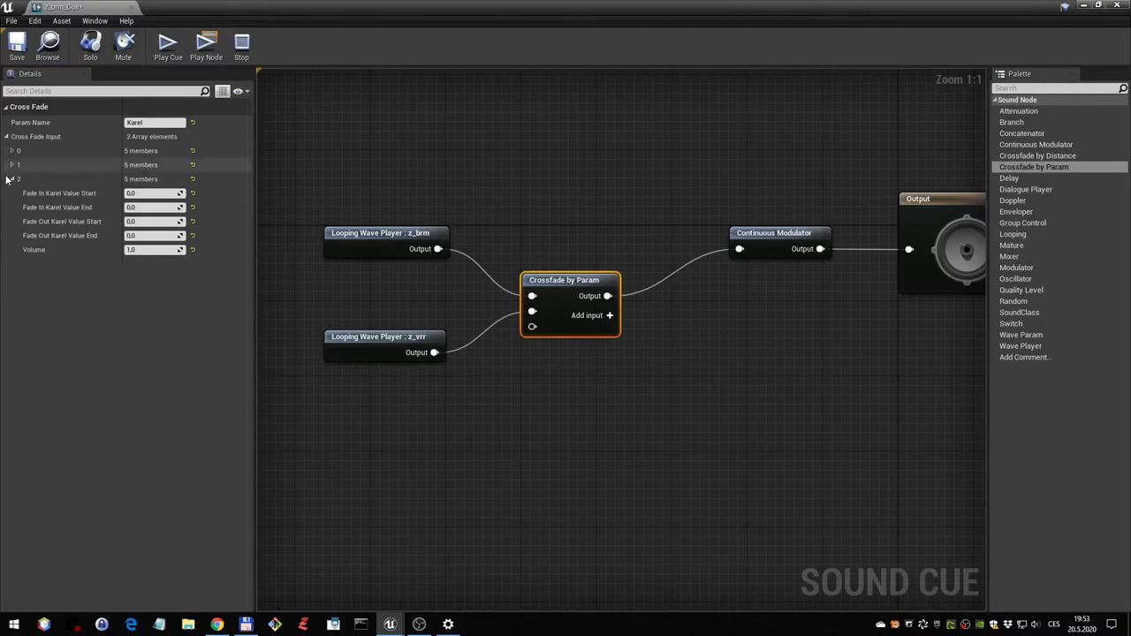
pyautogui.rightClick(532, 326)
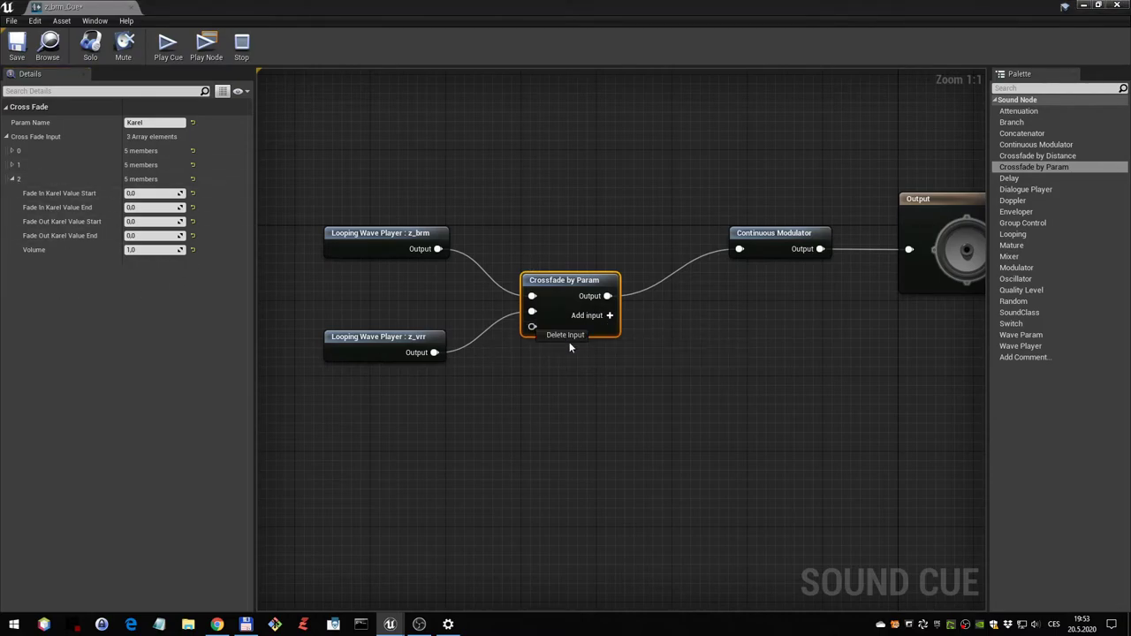
pyautogui.click(568, 342)
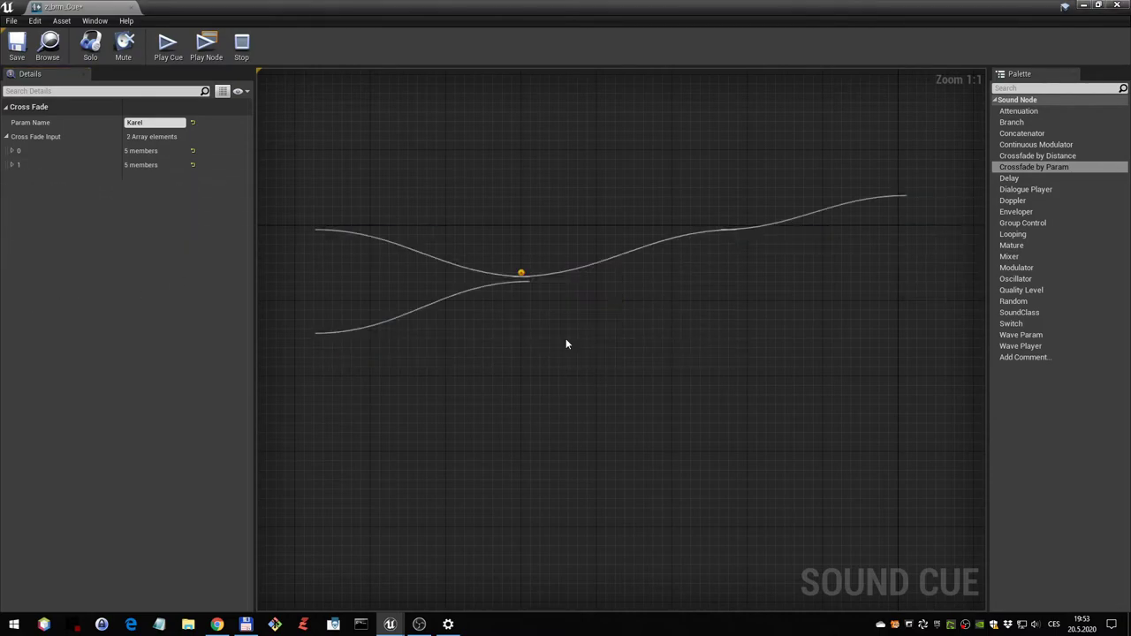
pyautogui.click(12, 164)
pyautogui.click(12, 151)
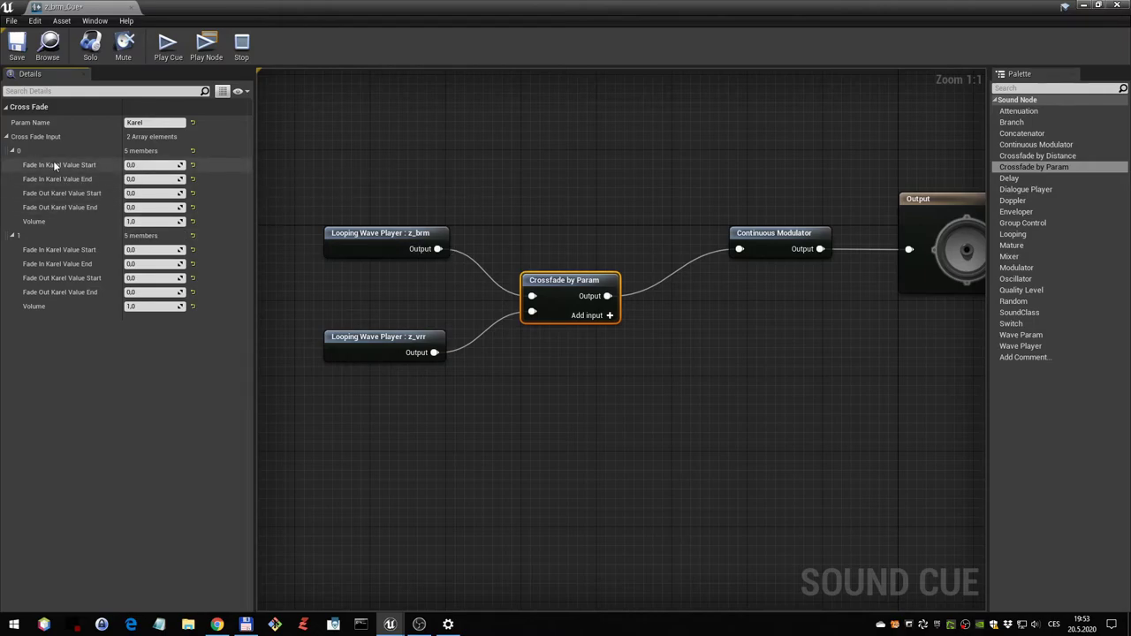
pyautogui.moveTo(54, 165)
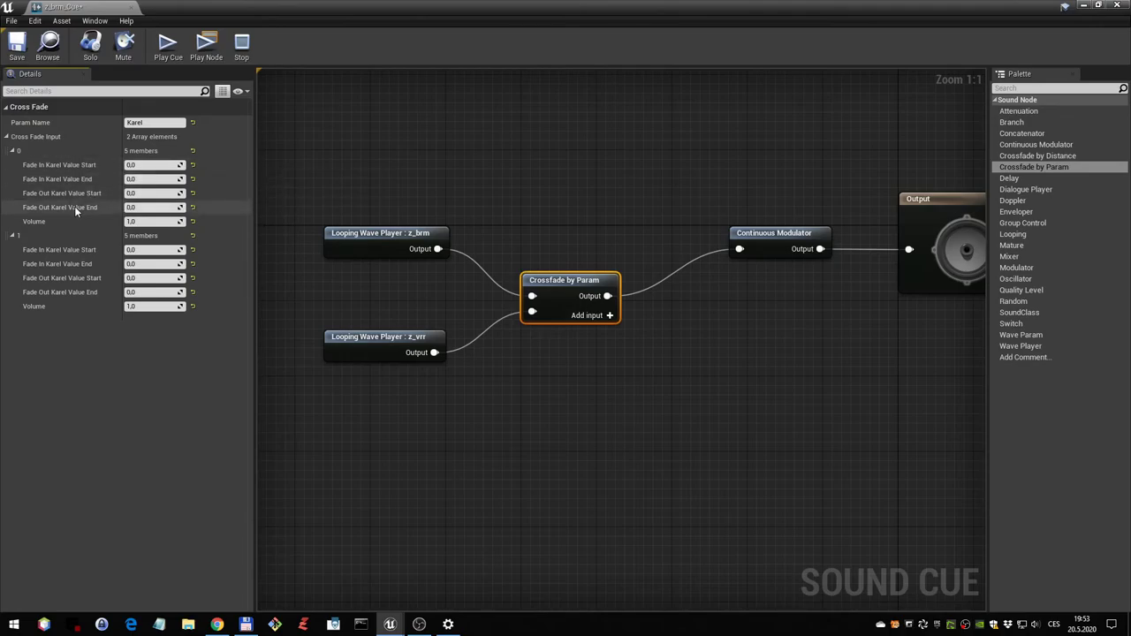
pyautogui.moveTo(73, 200)
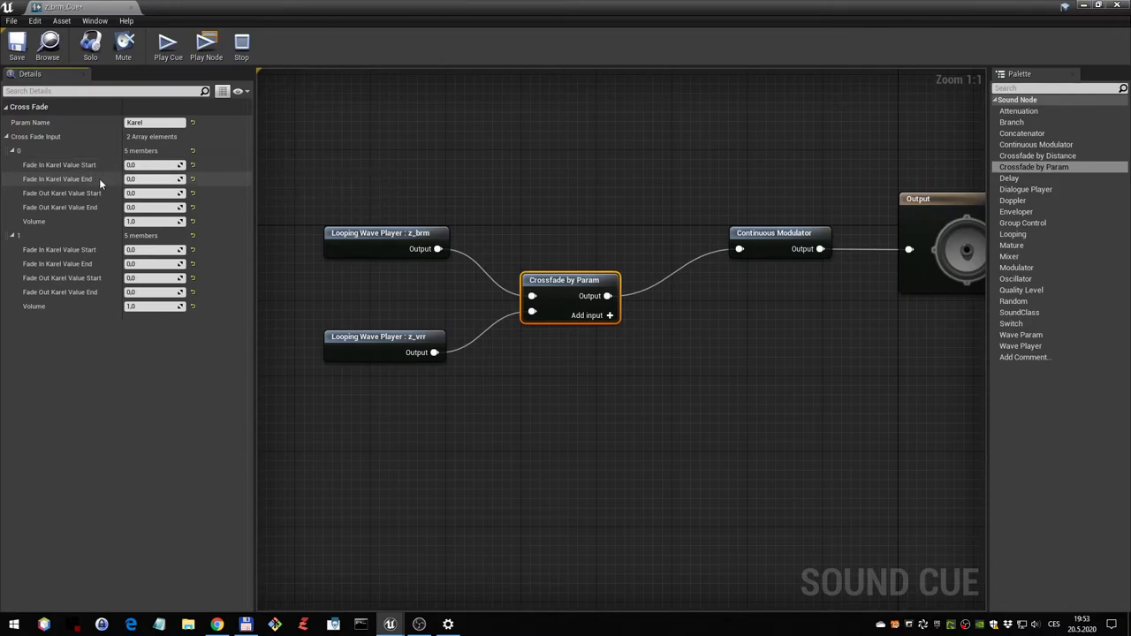
pyautogui.click(140, 179)
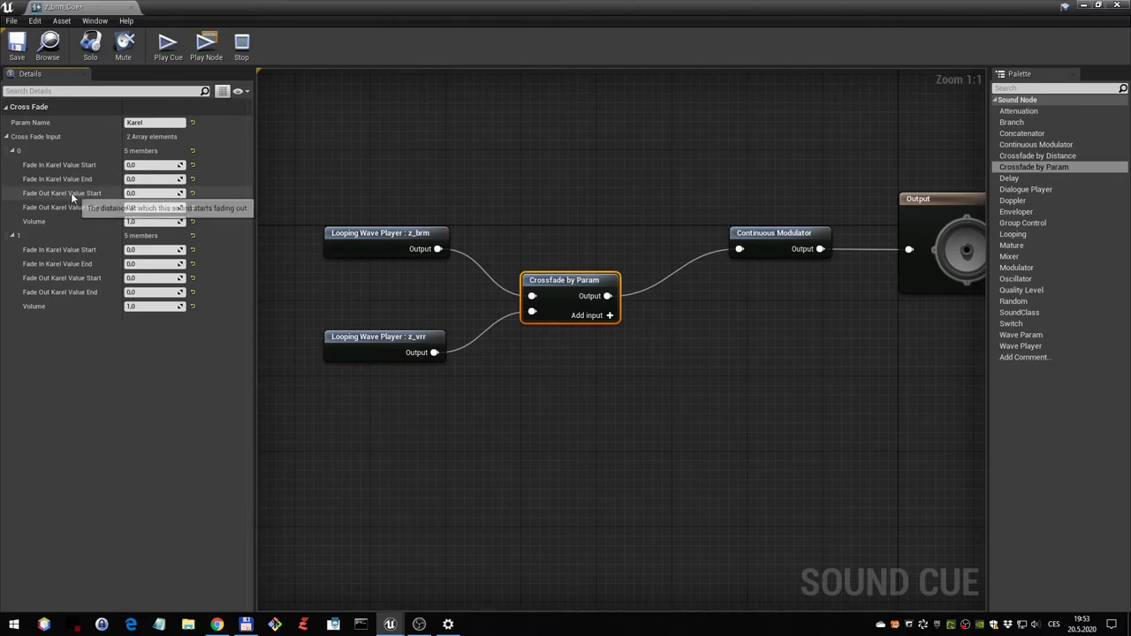
pyautogui.moveTo(97, 197)
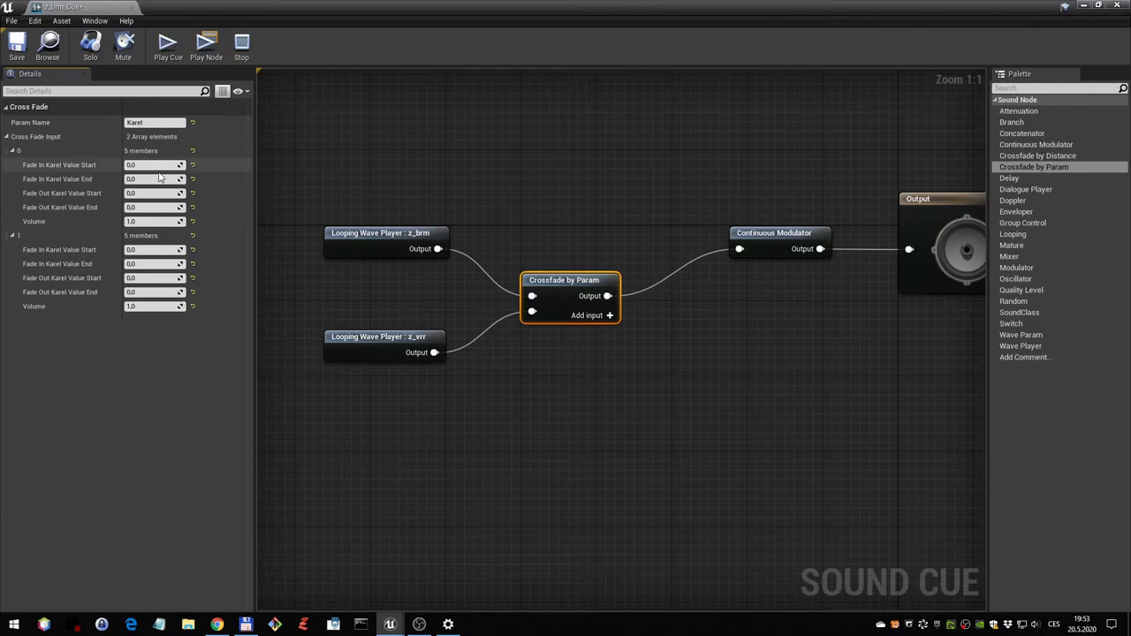
pyautogui.moveTo(391, 239)
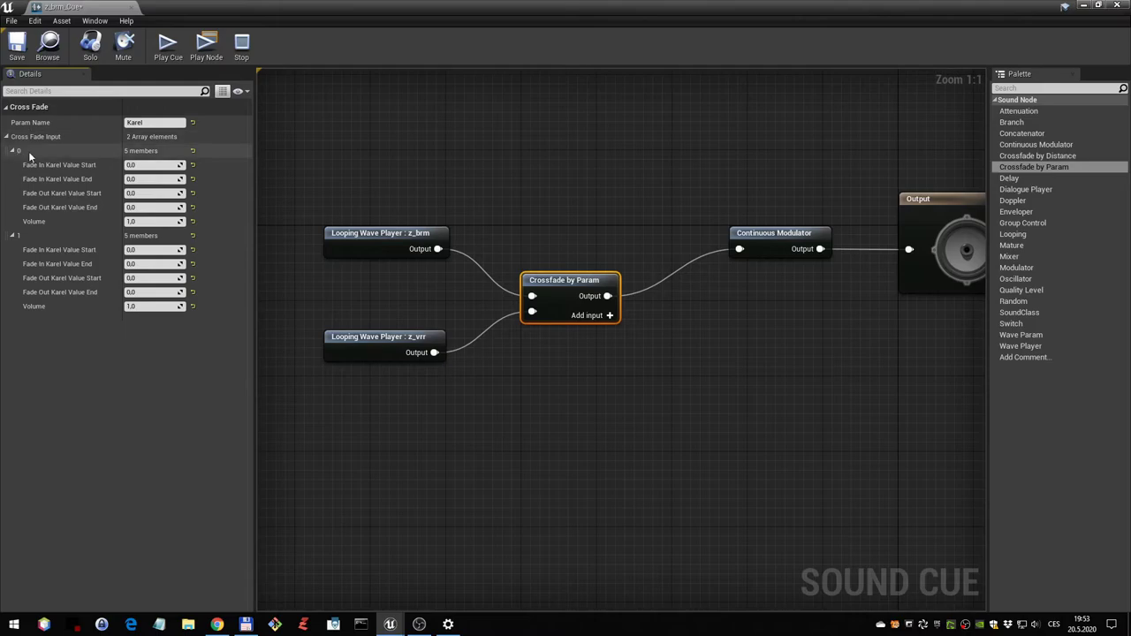
pyautogui.moveTo(91, 172)
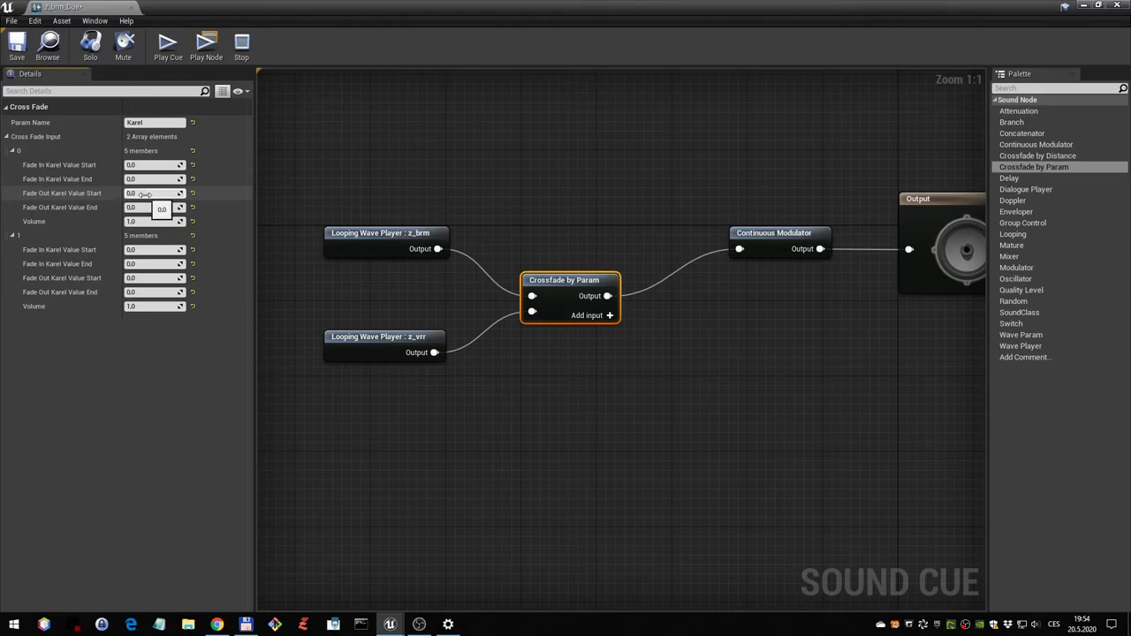
# - Set crossfade input 0 Fade Out Karel Value Start to 2000 and End to 4000
pyautogui.click(768, 235)
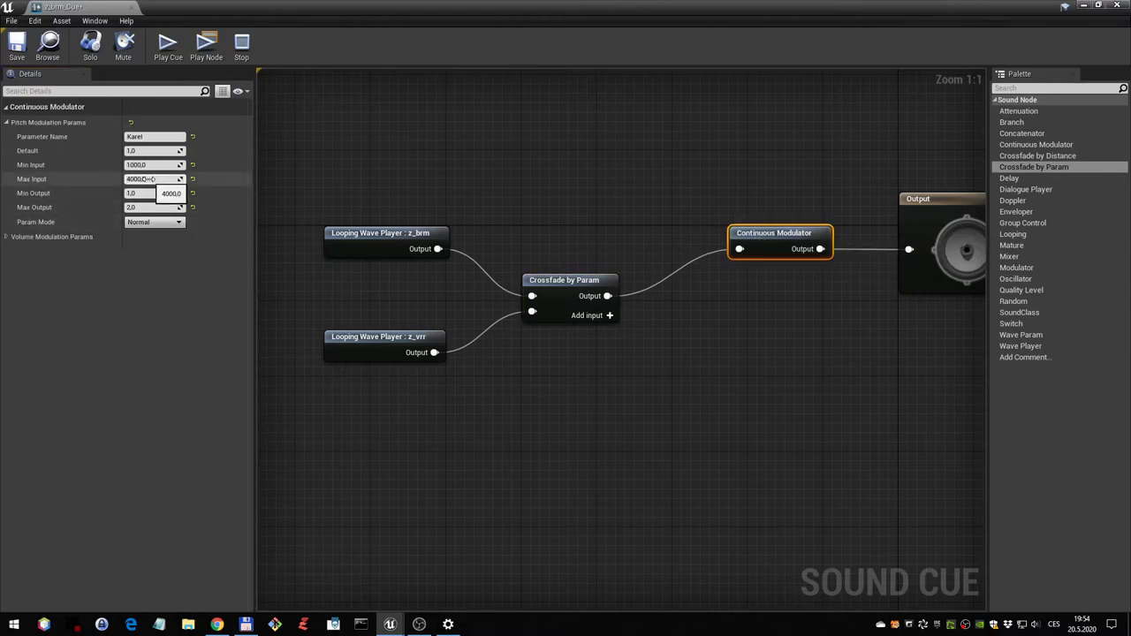
pyautogui.click(544, 281)
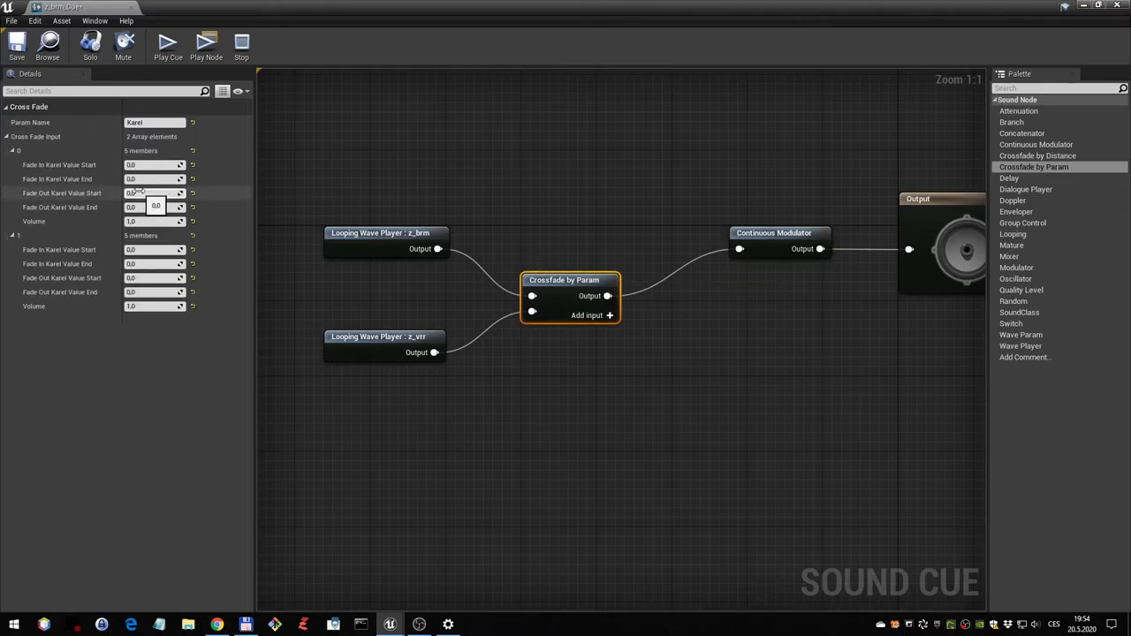
pyautogui.click(141, 193)
pyautogui.write('2000')
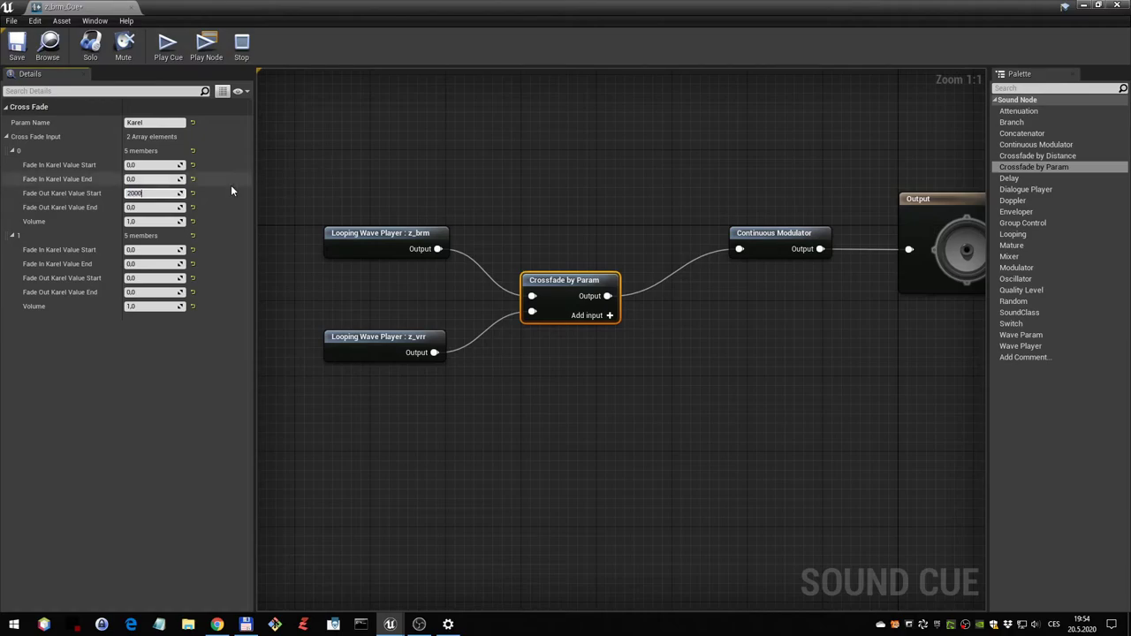
pyautogui.click(142, 207)
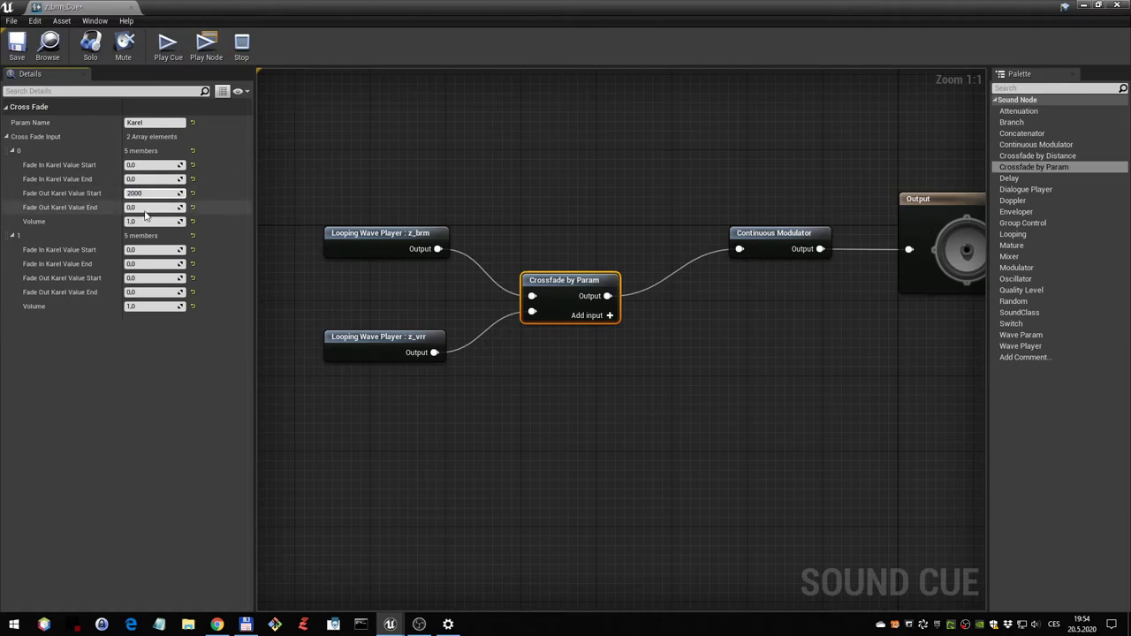
pyautogui.write('4000')
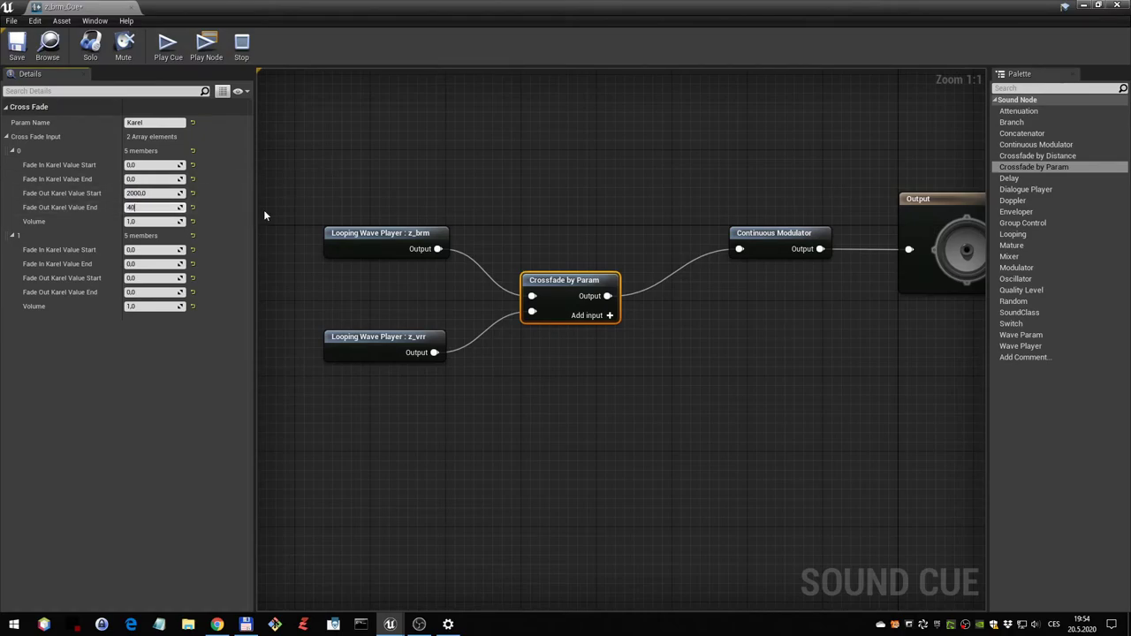
pyautogui.press('Return')
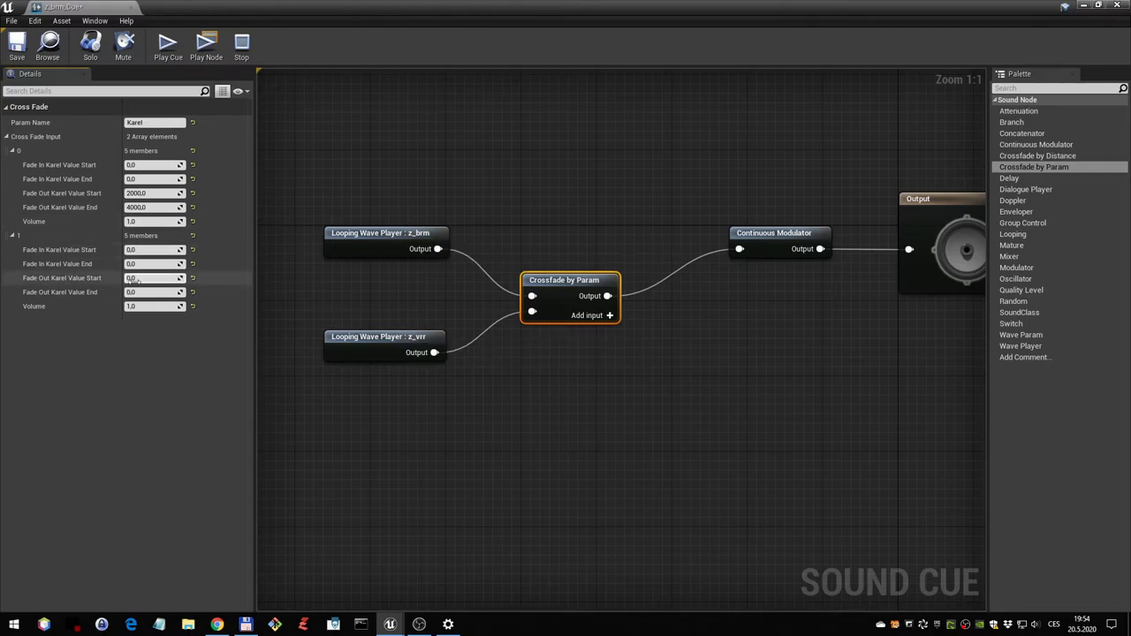
pyautogui.click(143, 251)
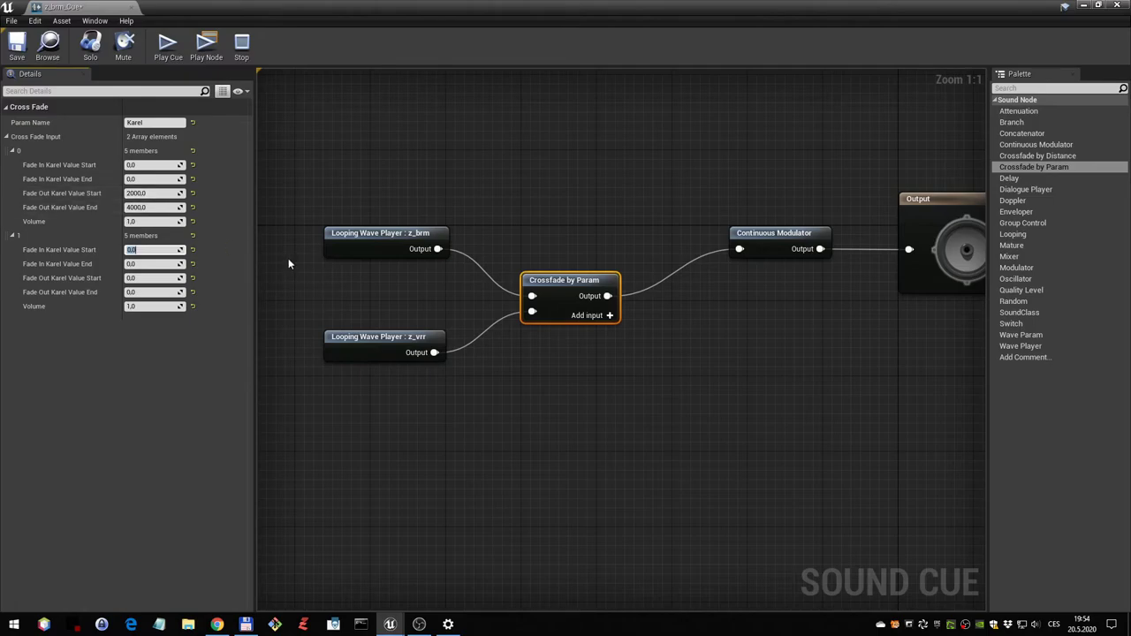
# - Set the crossfade's second input to fade in from 2000 to 3000
pyautogui.write('2000')
pyautogui.press('Tab')
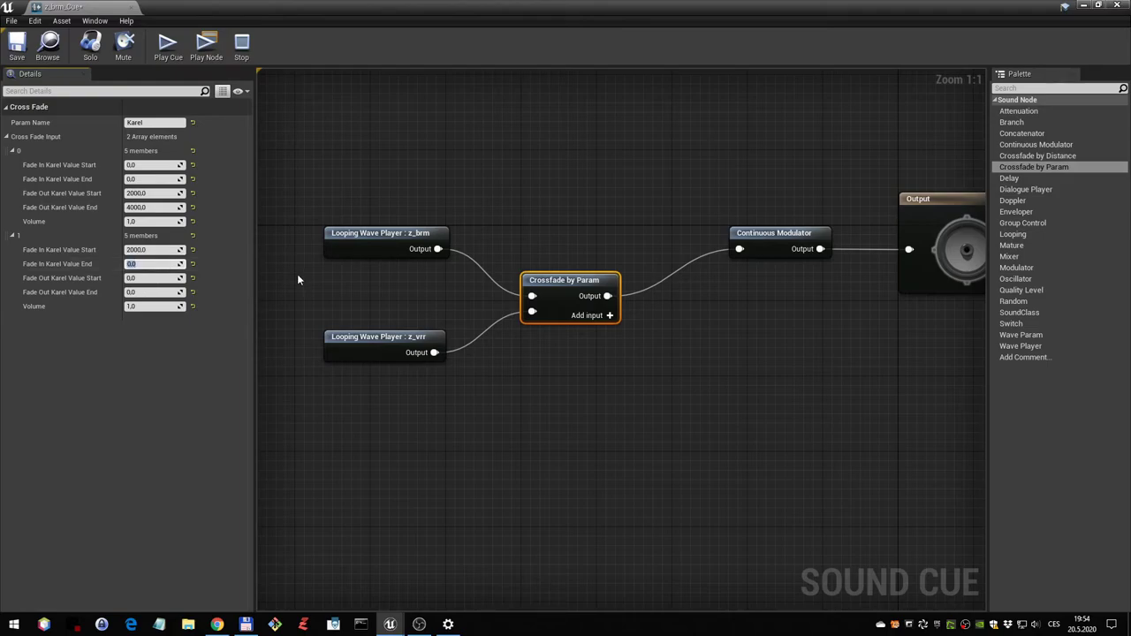
pyautogui.write('3000')
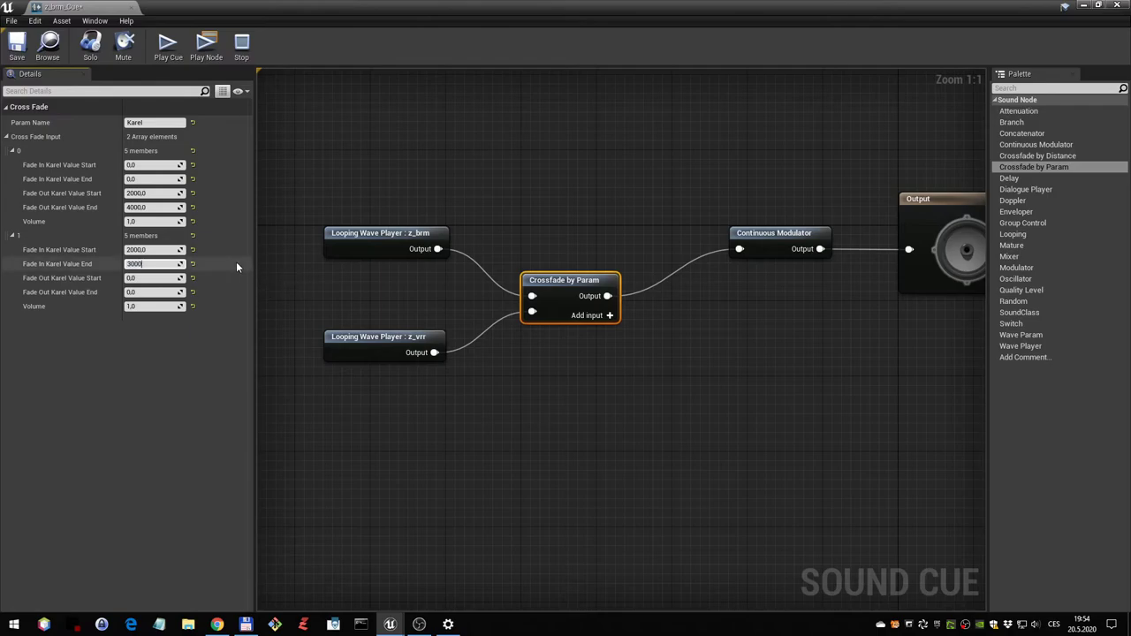
pyautogui.click(217, 262)
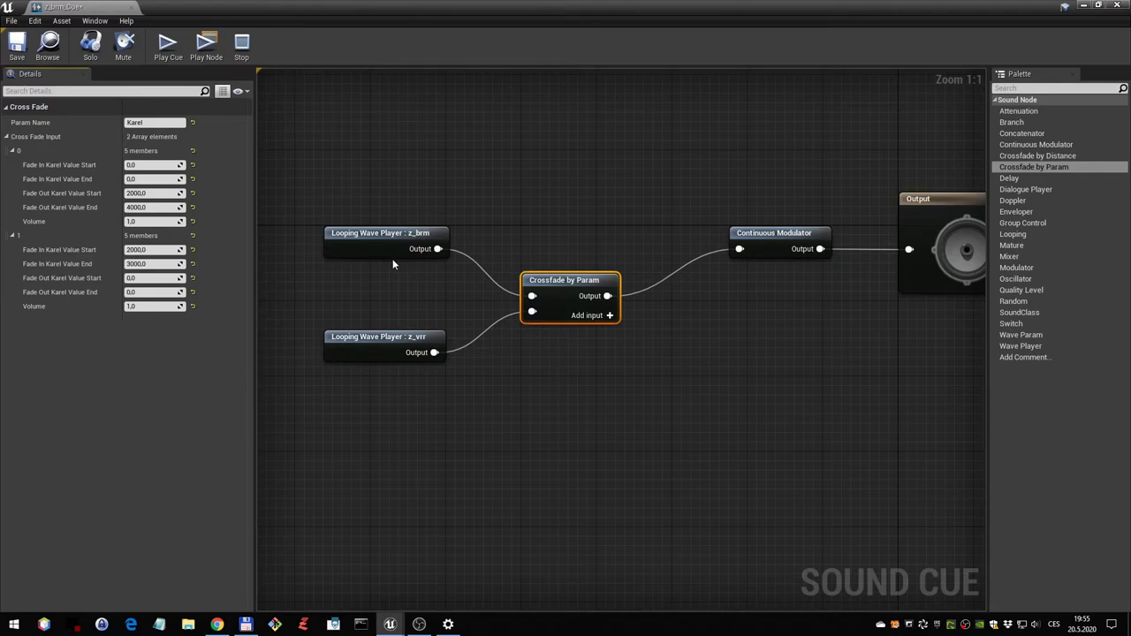
# - Set the second input's Fade Out start and end values both to 100000
pyautogui.click(143, 279)
pyautogui.write('100000')
pyautogui.press('Return')
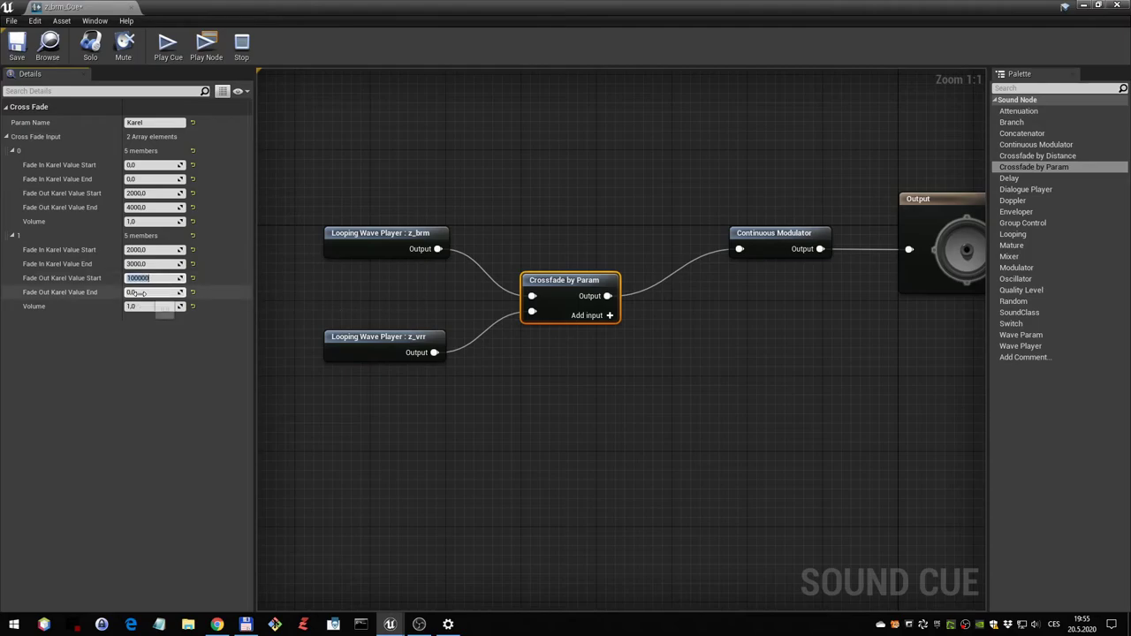
pyautogui.click(142, 292)
pyautogui.write('100000')
pyautogui.press('Return')
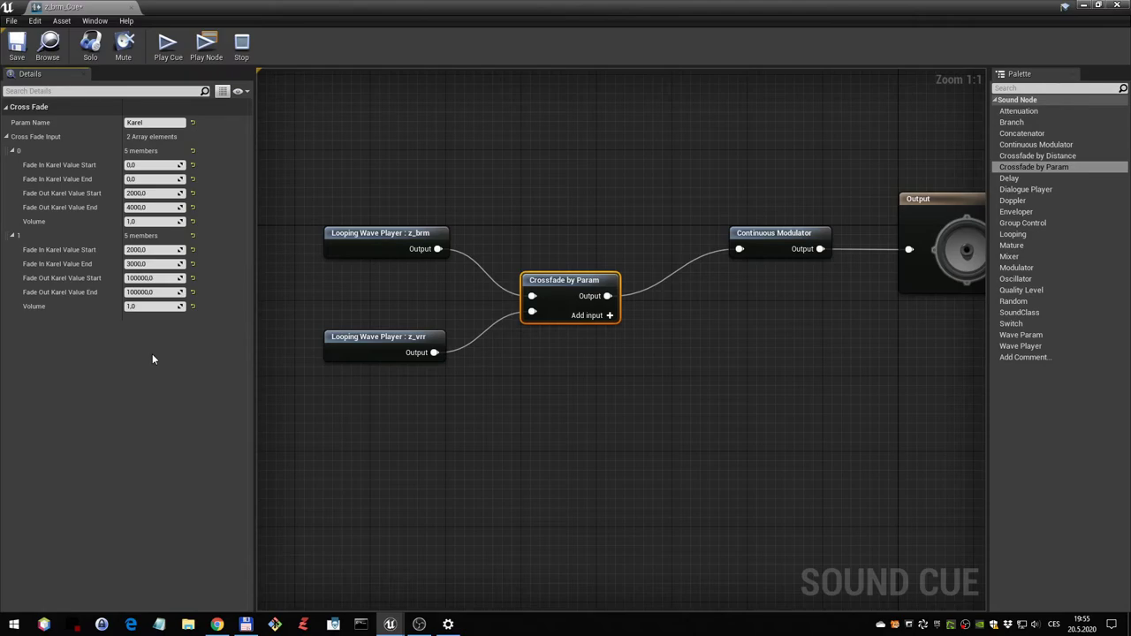
# - Save the sound cue and start a Play-in-Editor session
pyautogui.click(17, 44)
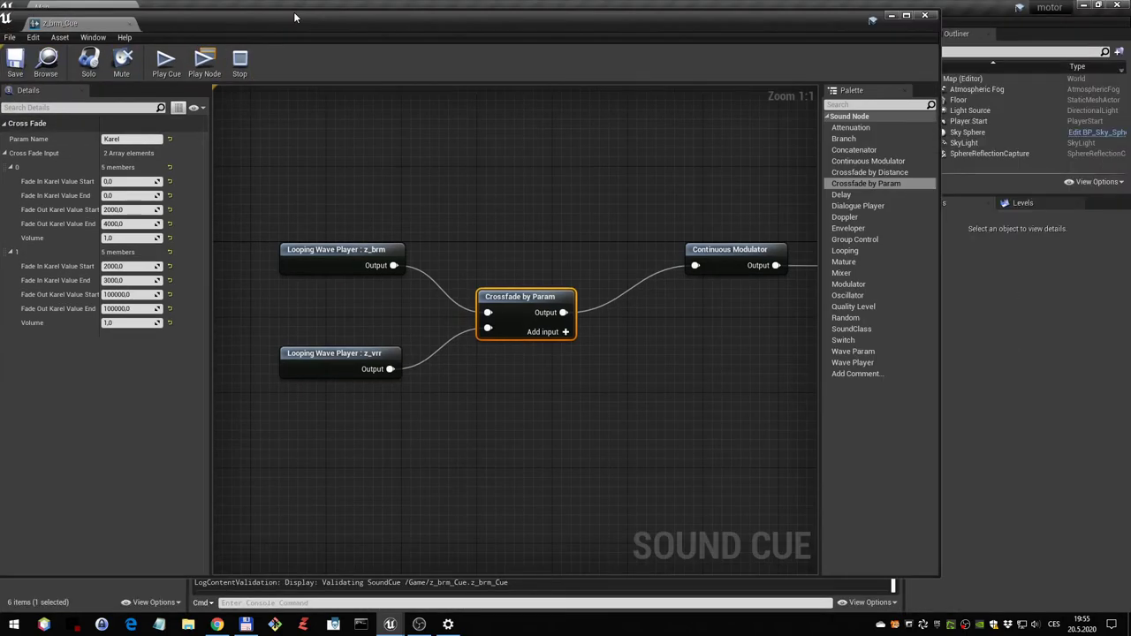
pyautogui.doubleClick(293, 12)
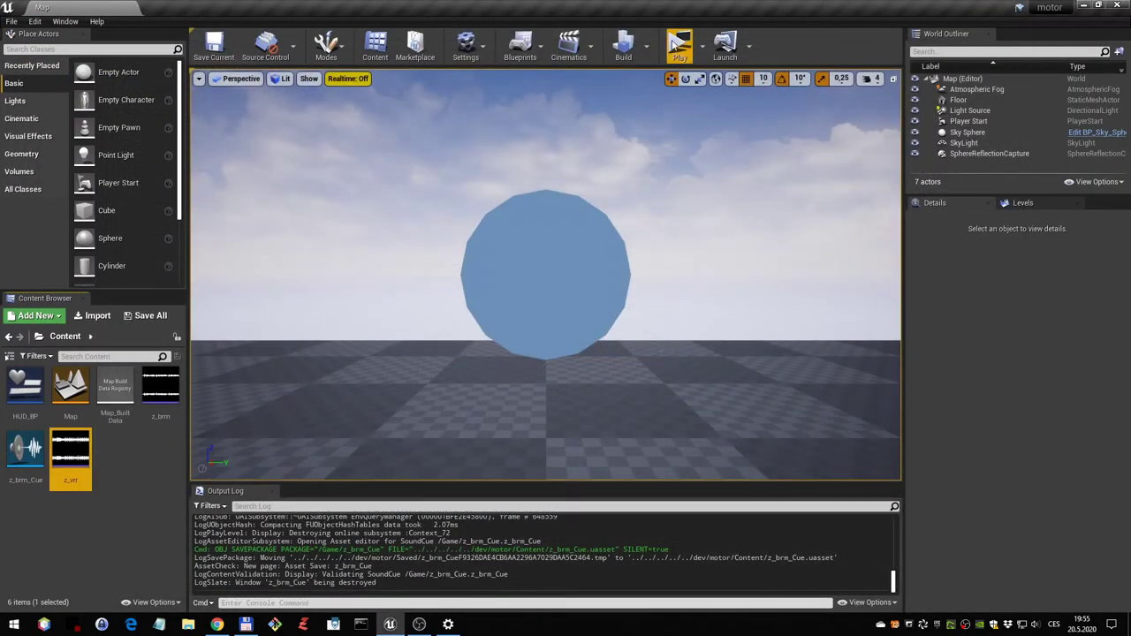
pyautogui.click(680, 42)
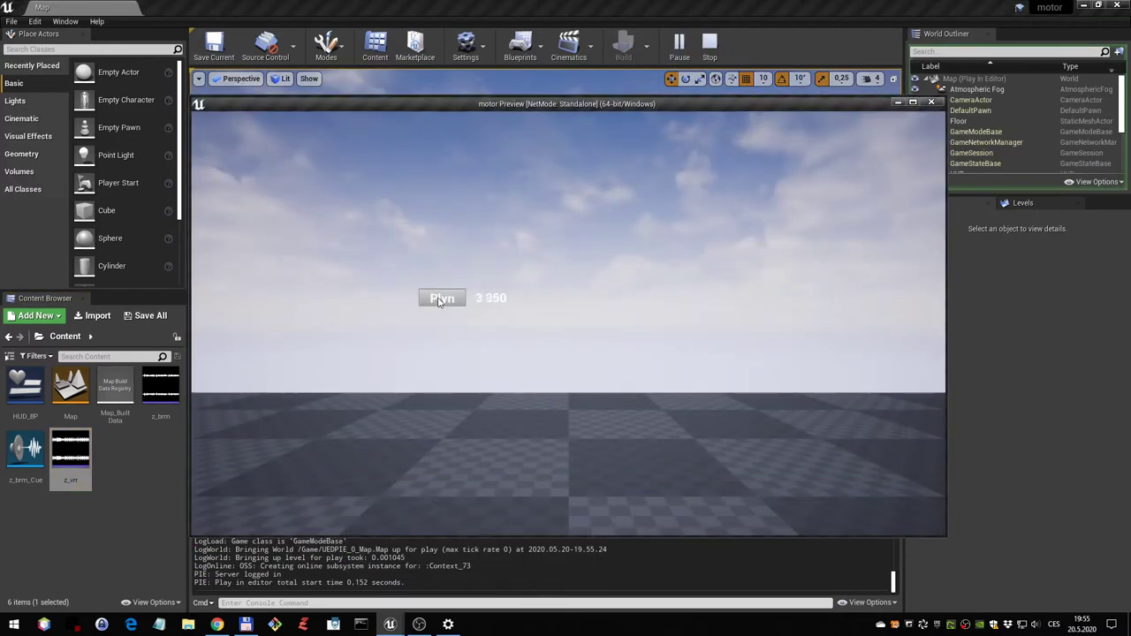
# - Rev the engine with Plyn up to 5 460 RPM, then close the preview
pyautogui.click(436, 300)
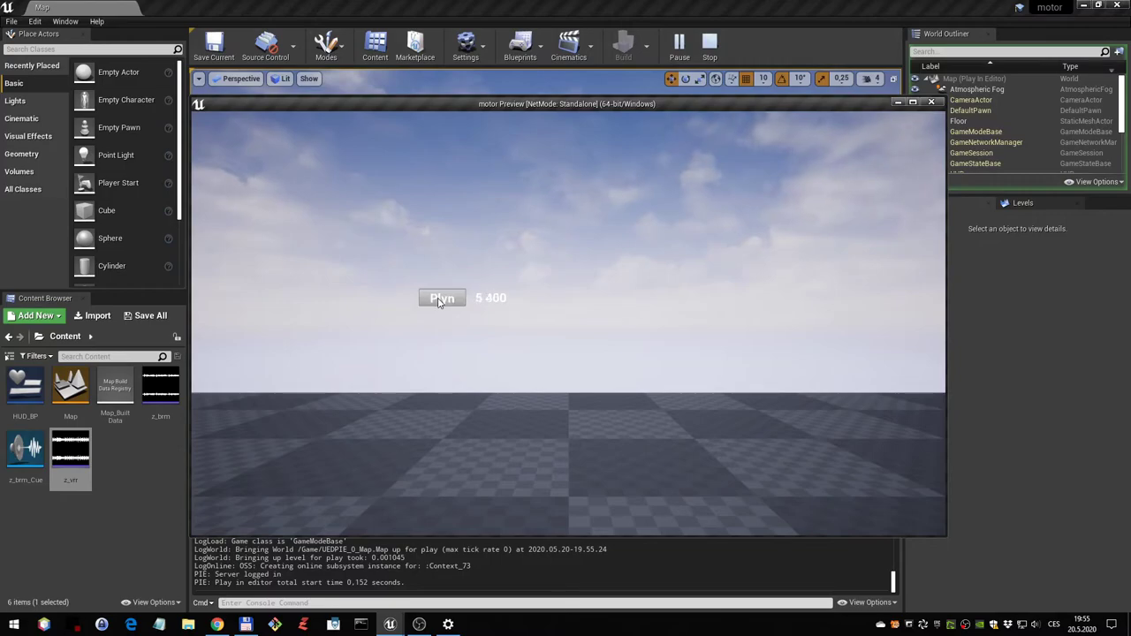
pyautogui.click(438, 302)
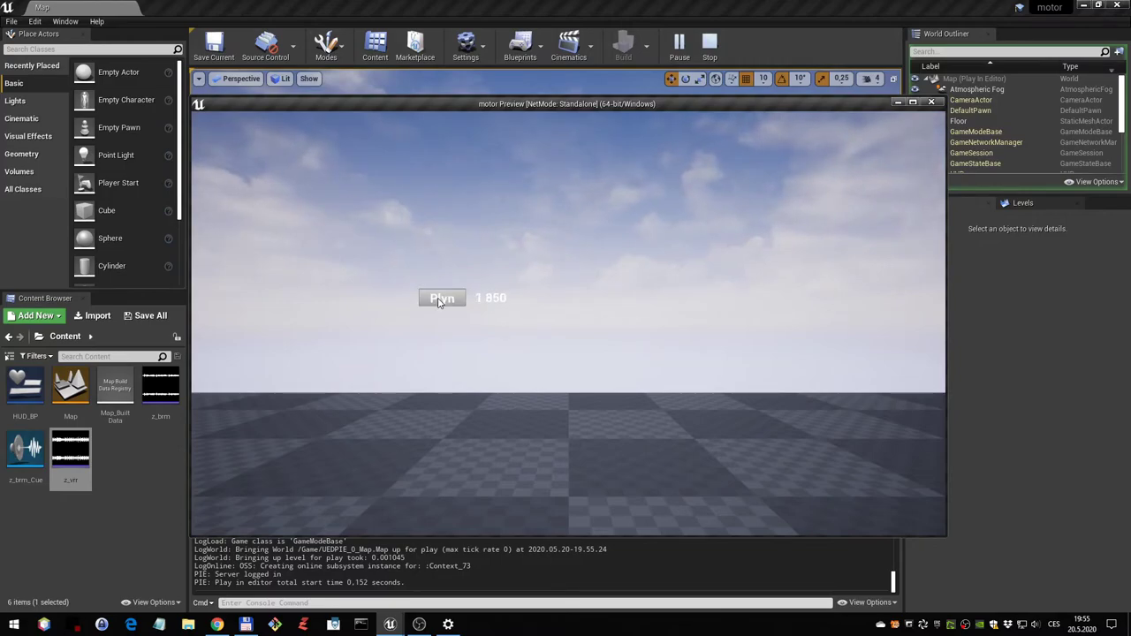
pyautogui.click(438, 302)
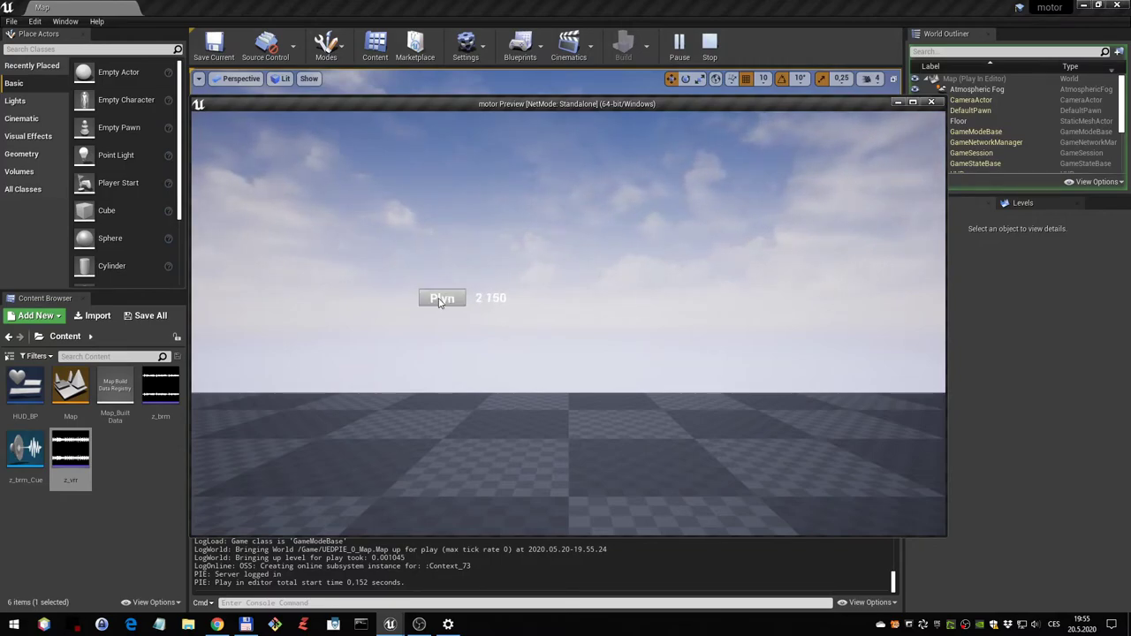
pyautogui.click(440, 302)
pyautogui.click(439, 302)
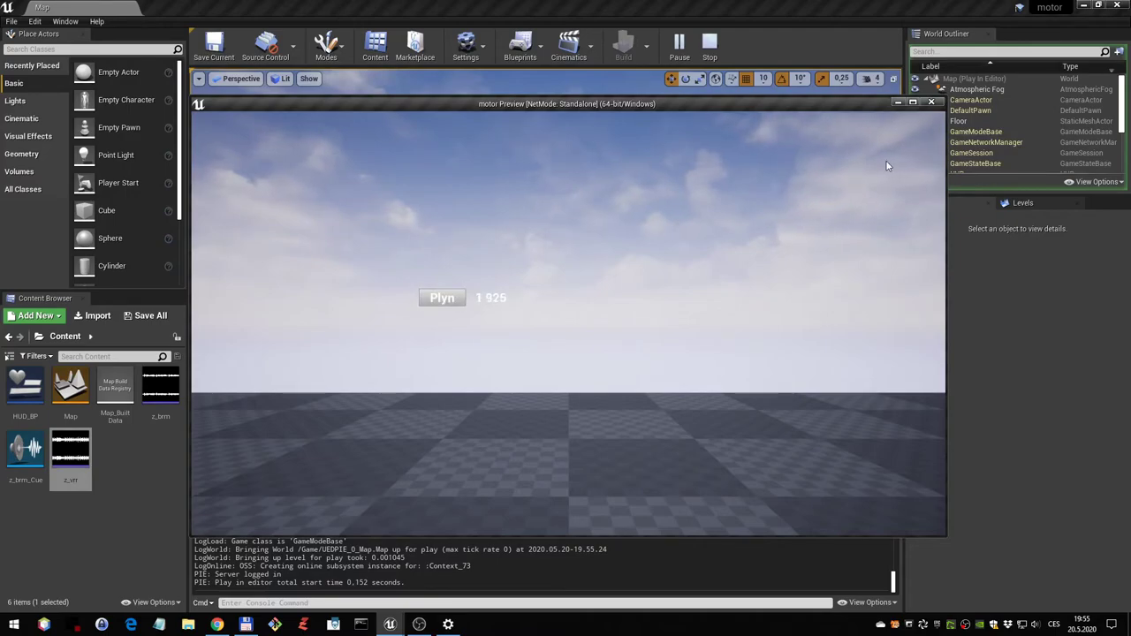
pyautogui.click(932, 103)
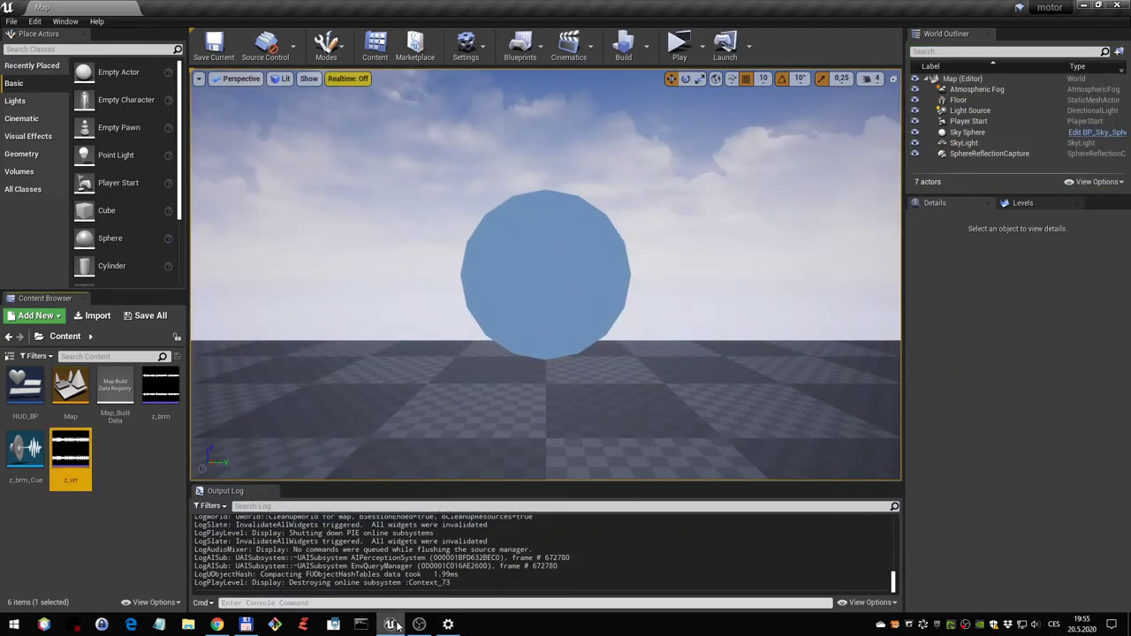
# - Reopen z_brm_Cue and review the crossfade and modulator settings (Karel, 1000–4000, pitch 1.0–2.0)
pyautogui.click(24, 482)
pyautogui.doubleClick(24, 483)
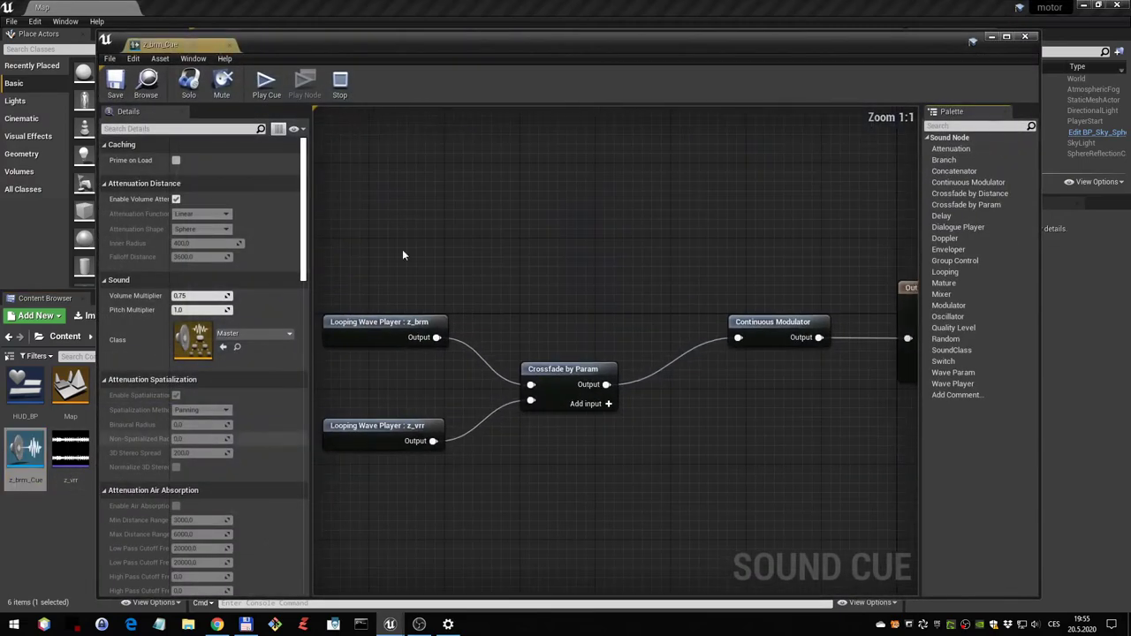
pyautogui.moveTo(550, 54); pyautogui.dragTo(561, 27)
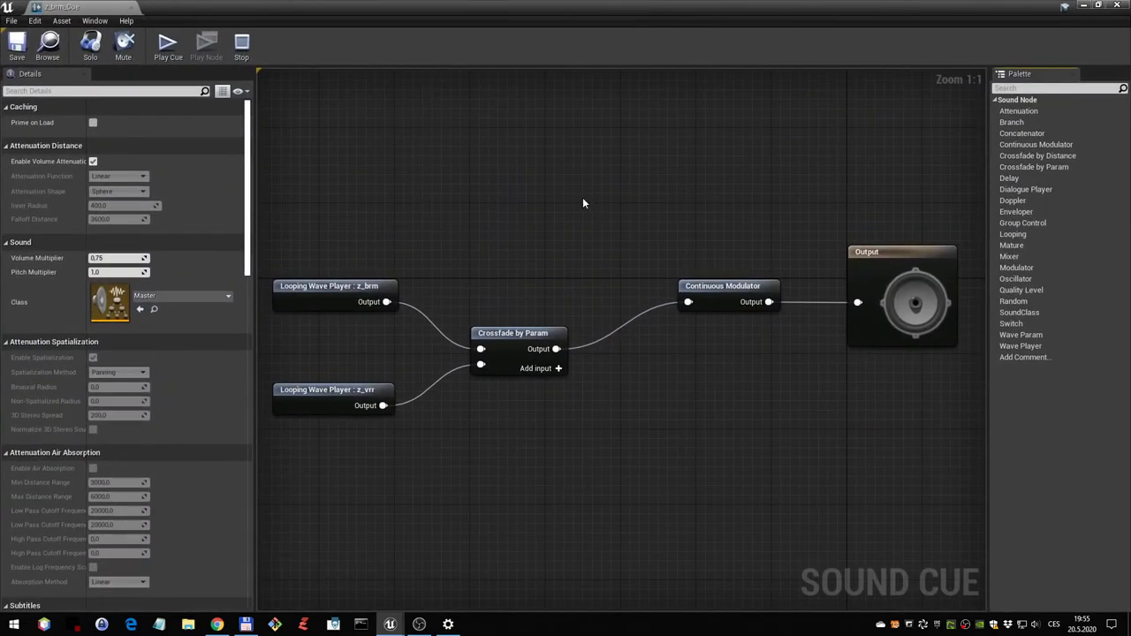
pyautogui.moveTo(583, 197); pyautogui.dragTo(574, 152, button='right')
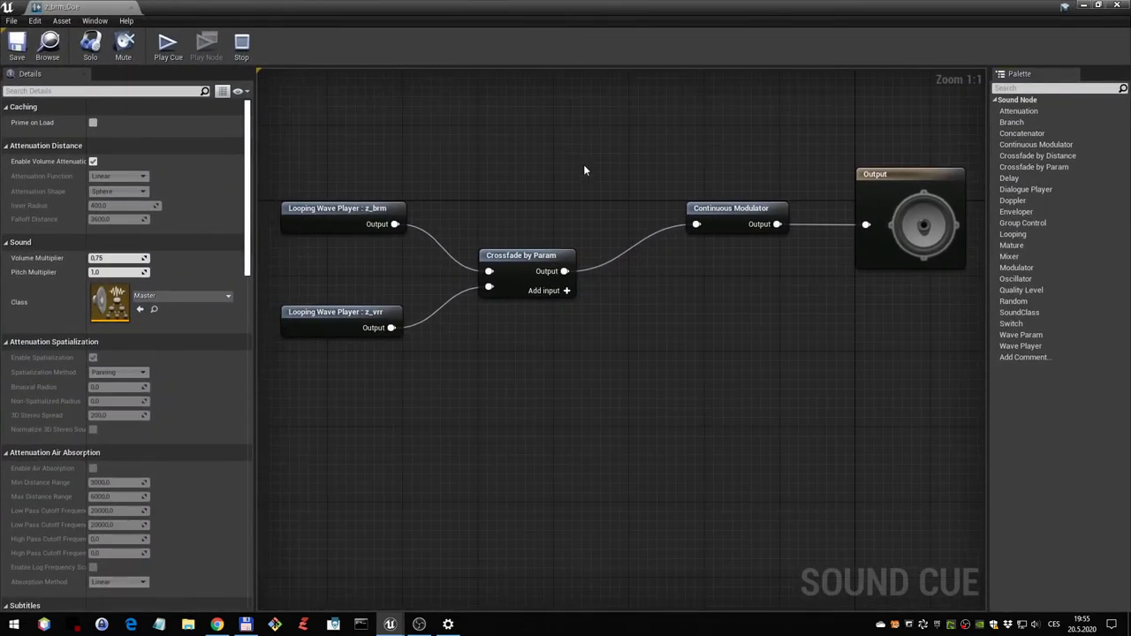
pyautogui.click(527, 253)
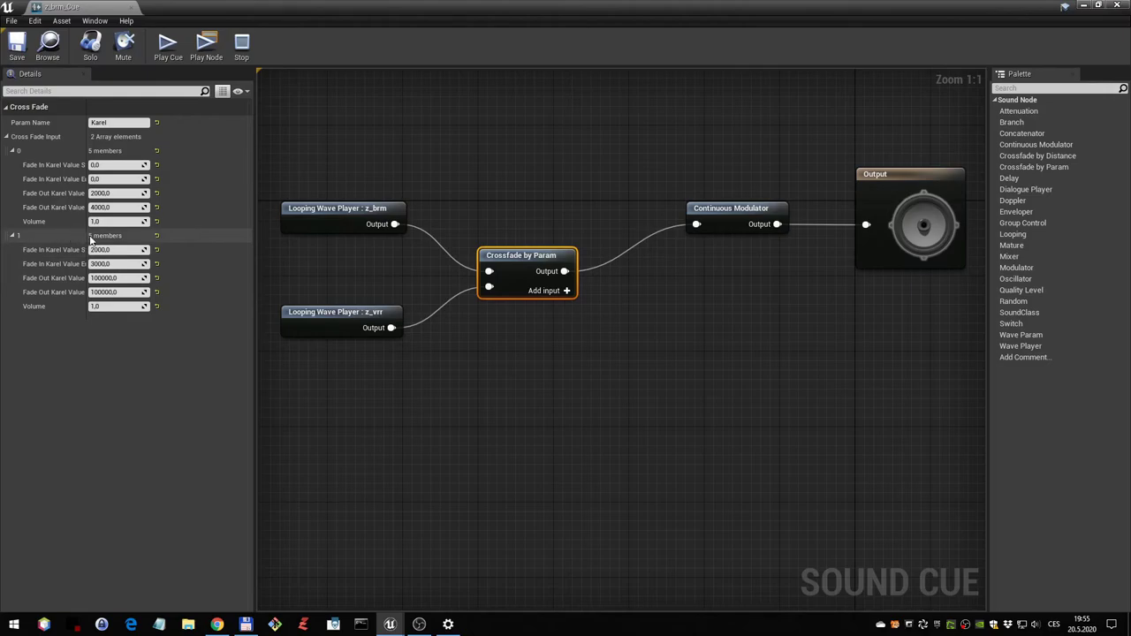
pyautogui.moveTo(86, 235); pyautogui.dragTo(109, 235)
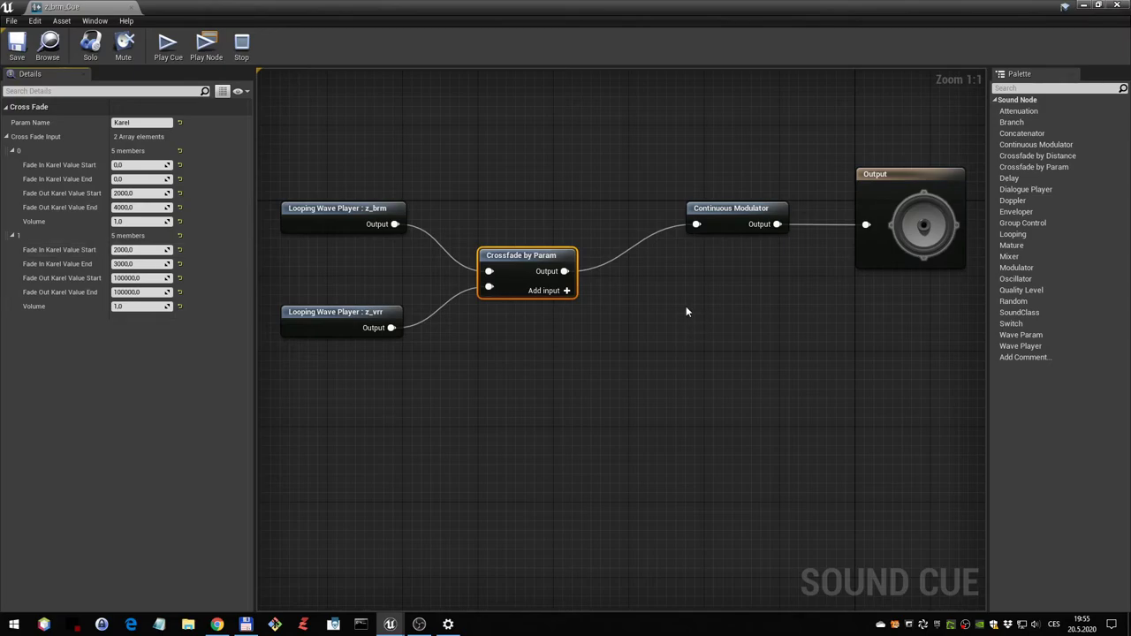
pyautogui.moveTo(529, 256); pyautogui.dragTo(557, 257)
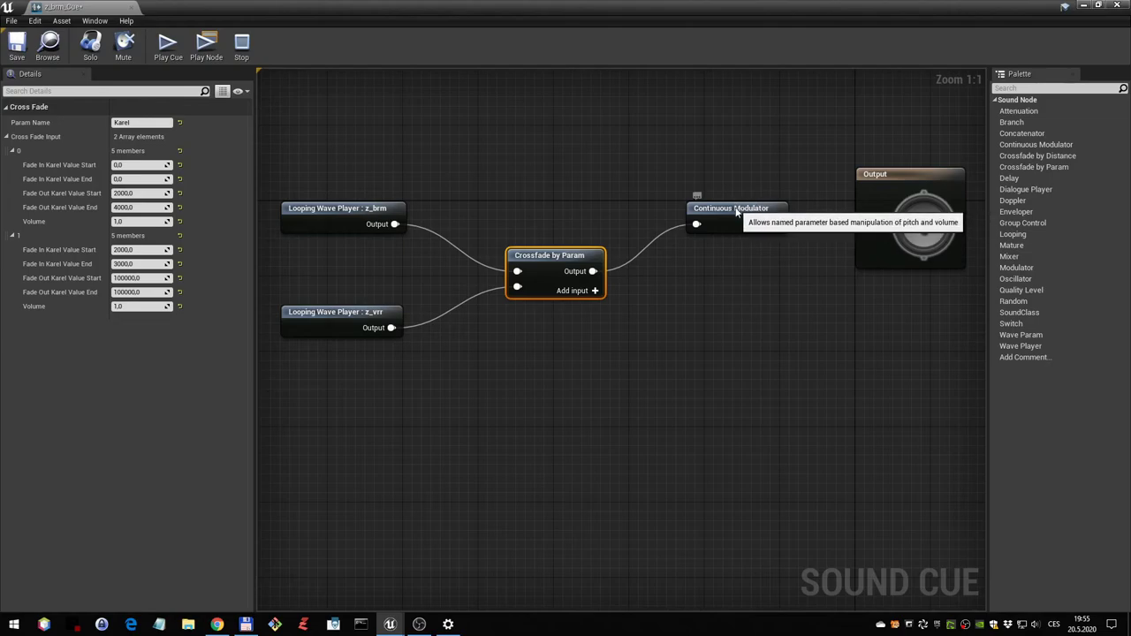
pyautogui.click(736, 212)
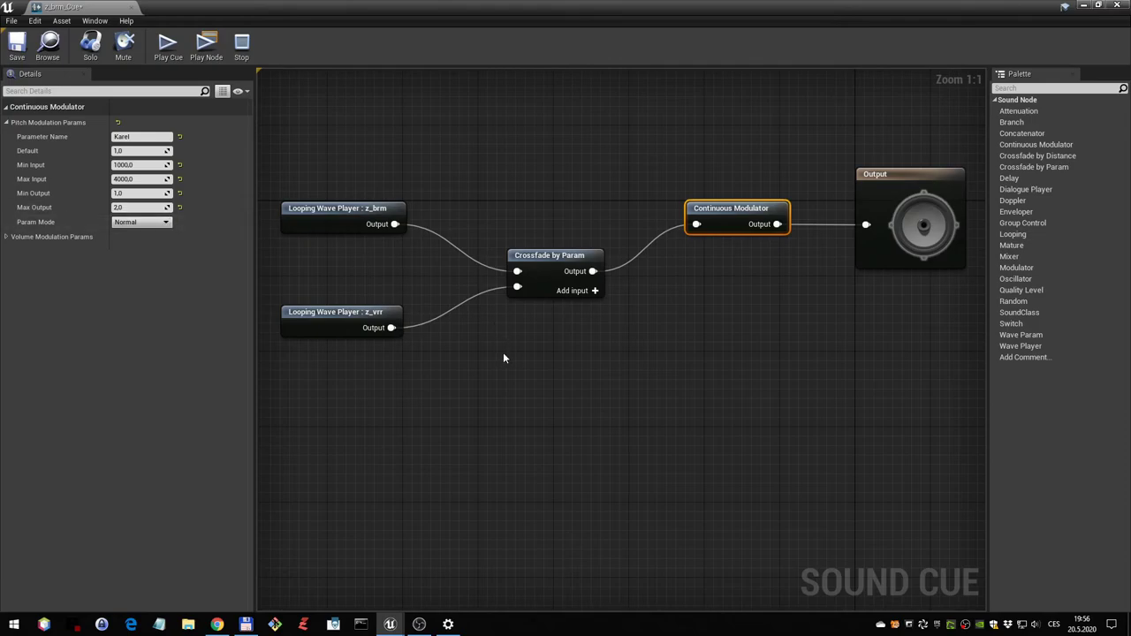
# - Disconnect the Continuous Modulator and place it beside the z_brm wave player
pyautogui.moveTo(560, 255); pyautogui.dragTo(615, 255)
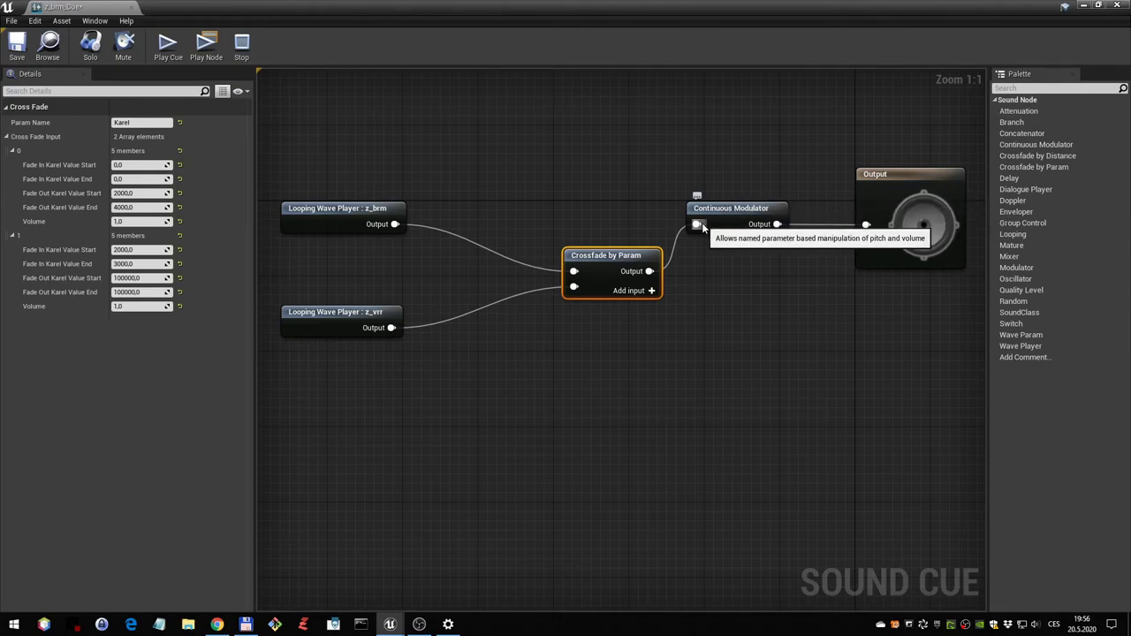
pyautogui.keyDown('alt'); pyautogui.click(697, 224); pyautogui.keyUp('alt')
pyautogui.keyDown('alt'); pyautogui.click(777, 223); pyautogui.keyUp('alt')
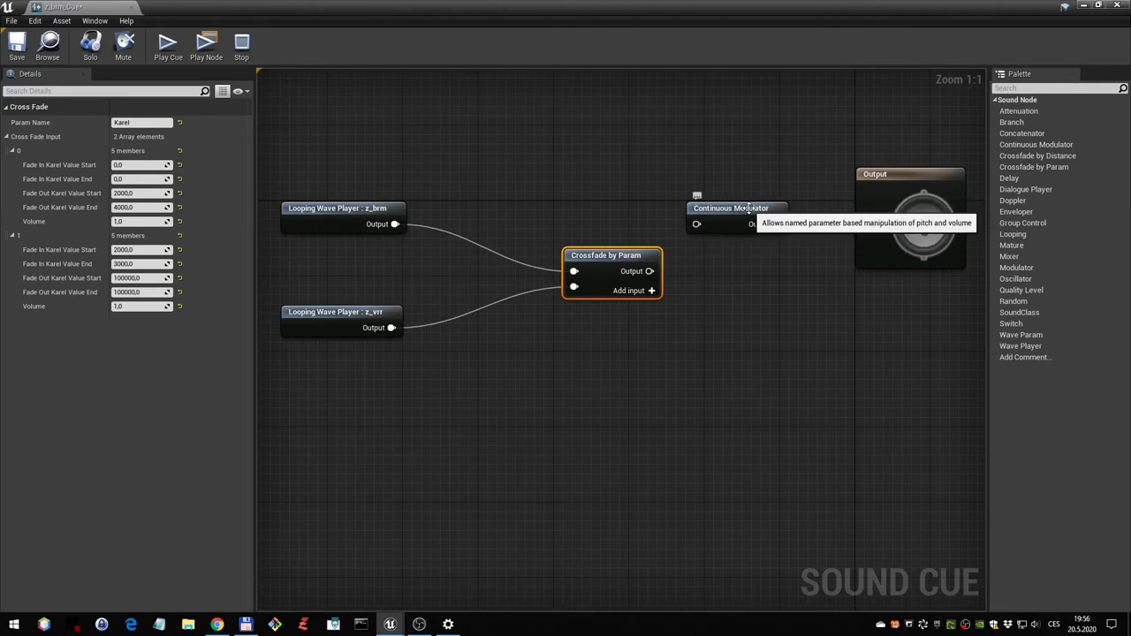
pyautogui.moveTo(749, 209); pyautogui.dragTo(483, 221)
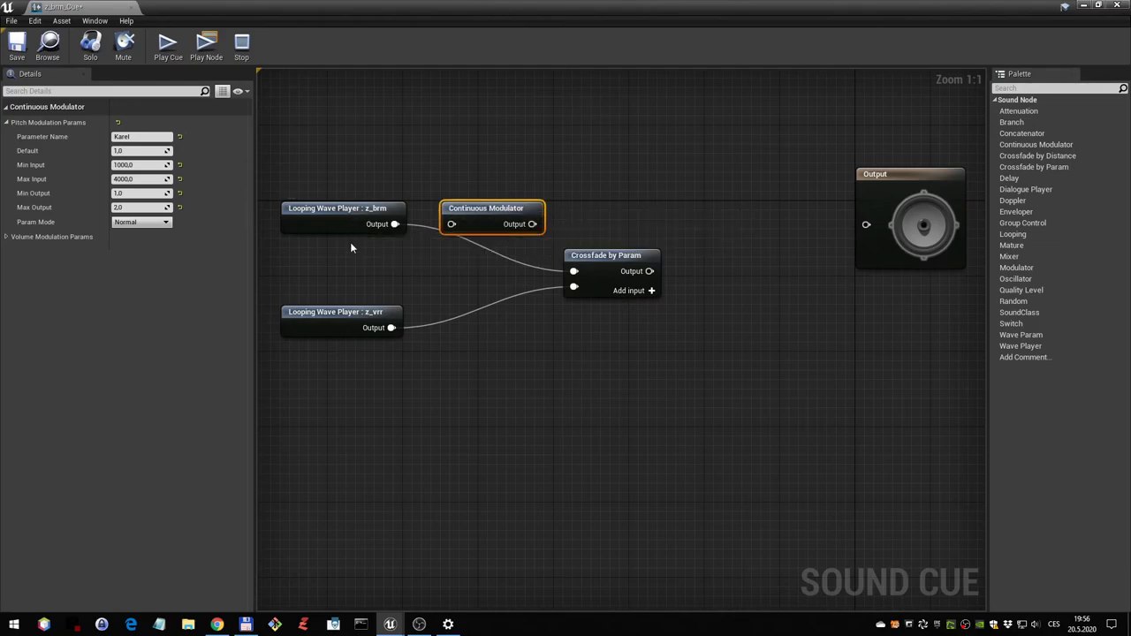
# - Wire z_brm through the modulator into Crossfade by Param, and the crossfade into Output
pyautogui.moveTo(605, 255); pyautogui.dragTo(668, 256)
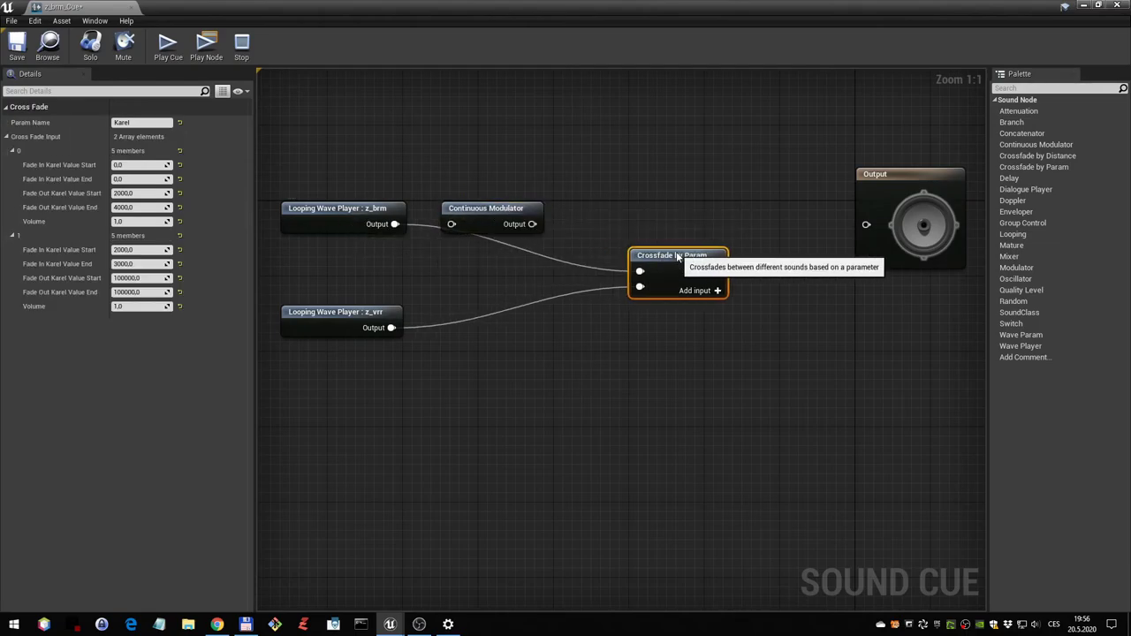
pyautogui.moveTo(395, 223); pyautogui.dragTo(452, 224)
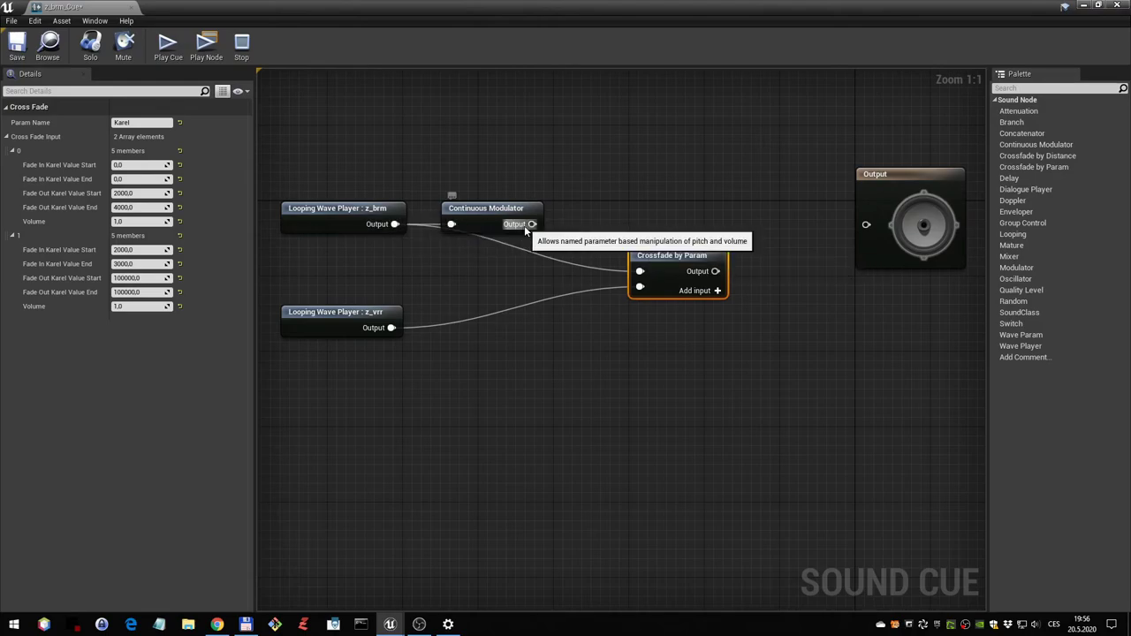
pyautogui.moveTo(532, 224); pyautogui.dragTo(641, 277)
pyautogui.moveTo(503, 212); pyautogui.dragTo(541, 212)
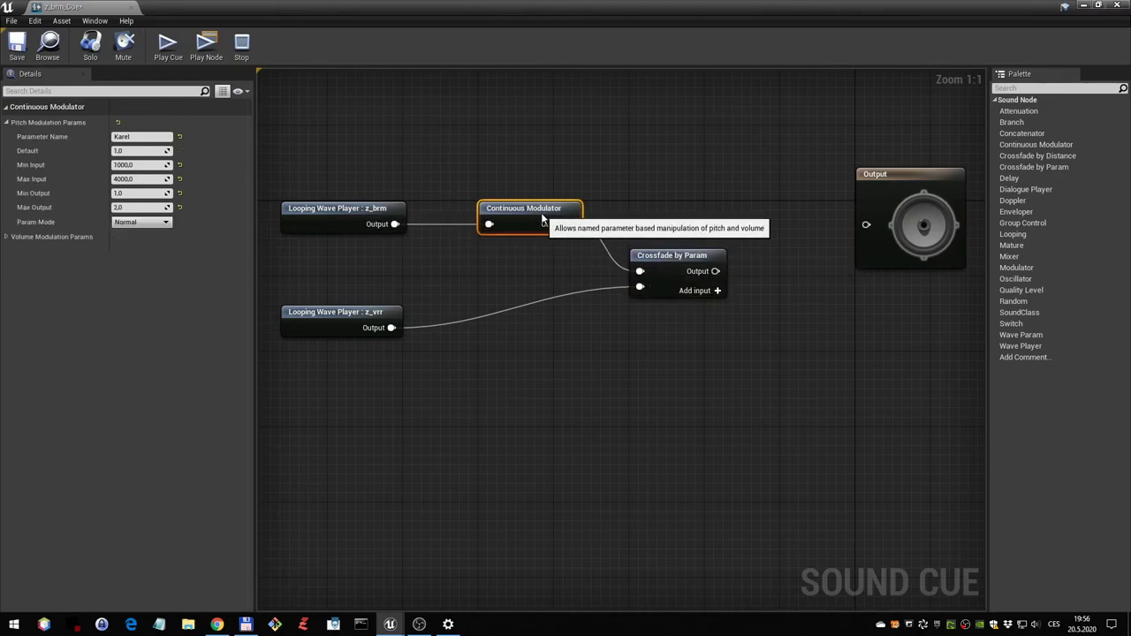
pyautogui.moveTo(715, 271)
pyautogui.mouseDown()
pyautogui.moveTo(828, 246)
pyautogui.moveTo(867, 224)
pyautogui.mouseUp()
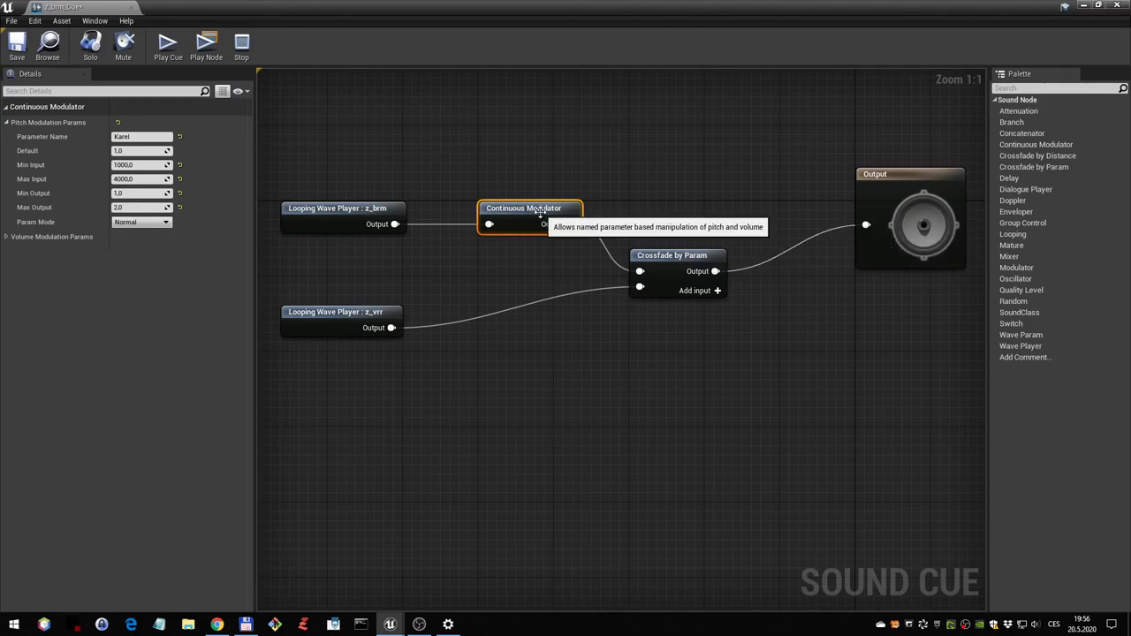
pyautogui.moveTo(540, 209); pyautogui.dragTo(531, 210)
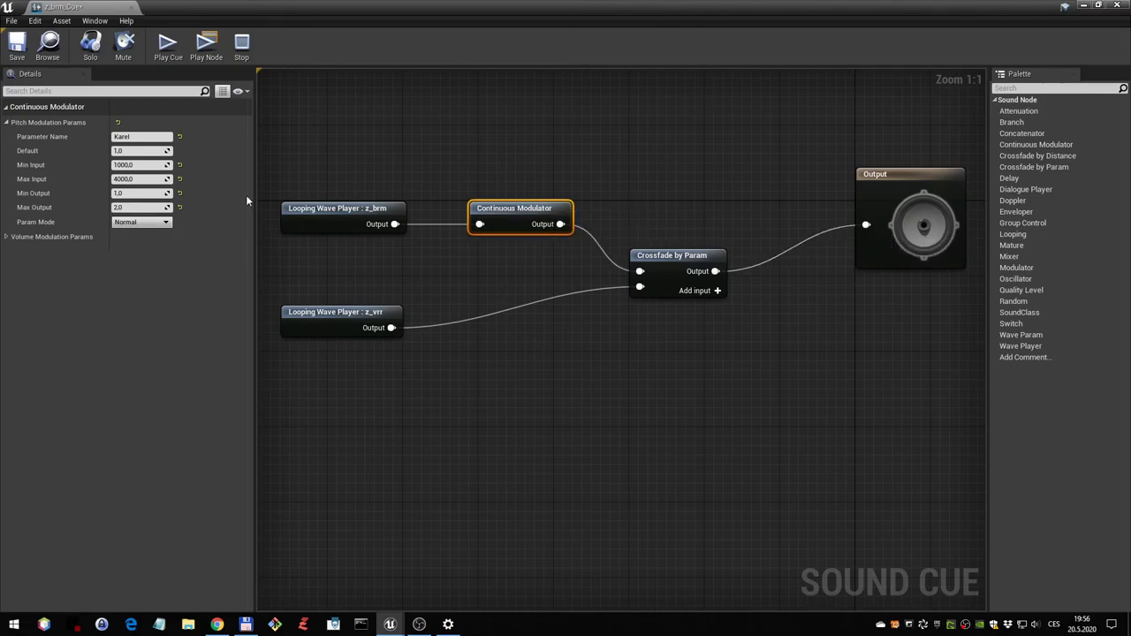
# - Duplicate the Continuous Modulator and route z_vrr through it into the crossfade's second input
pyautogui.click(518, 214)
pyautogui.hotkey('ctrl', 'c')
pyautogui.hotkey('ctrl', 'v')
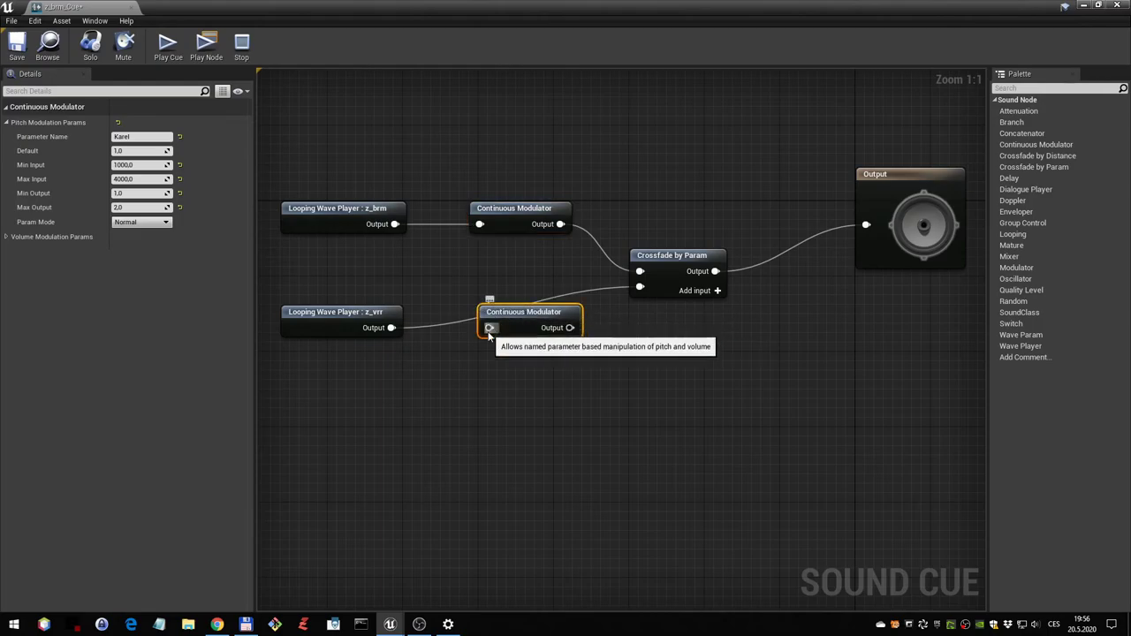
pyautogui.moveTo(489, 328); pyautogui.dragTo(391, 328)
pyautogui.moveTo(570, 328); pyautogui.dragTo(640, 287)
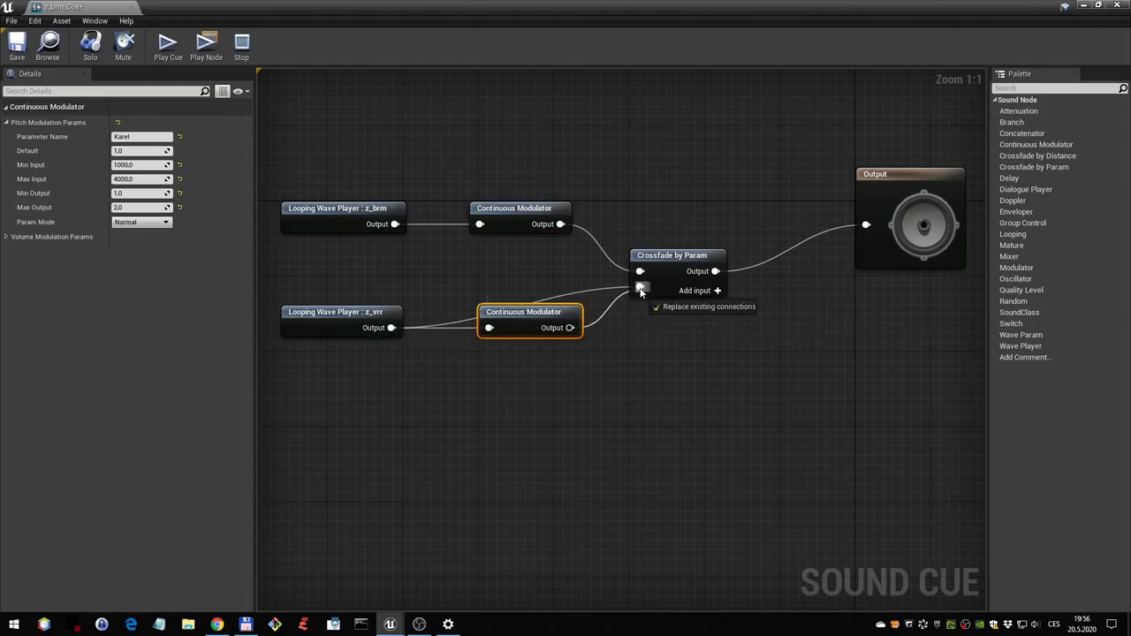
pyautogui.moveTo(515, 316); pyautogui.dragTo(506, 315)
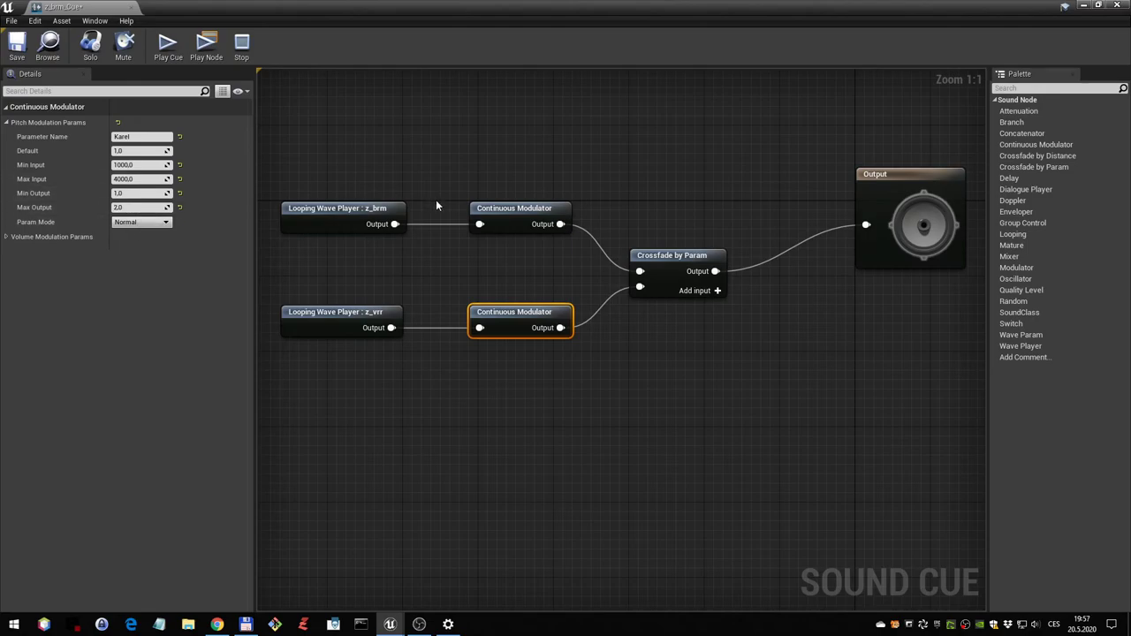
# - Set the new modulator's Min Input to 2000 and Max Input to 3000, then save
pyautogui.click(690, 259)
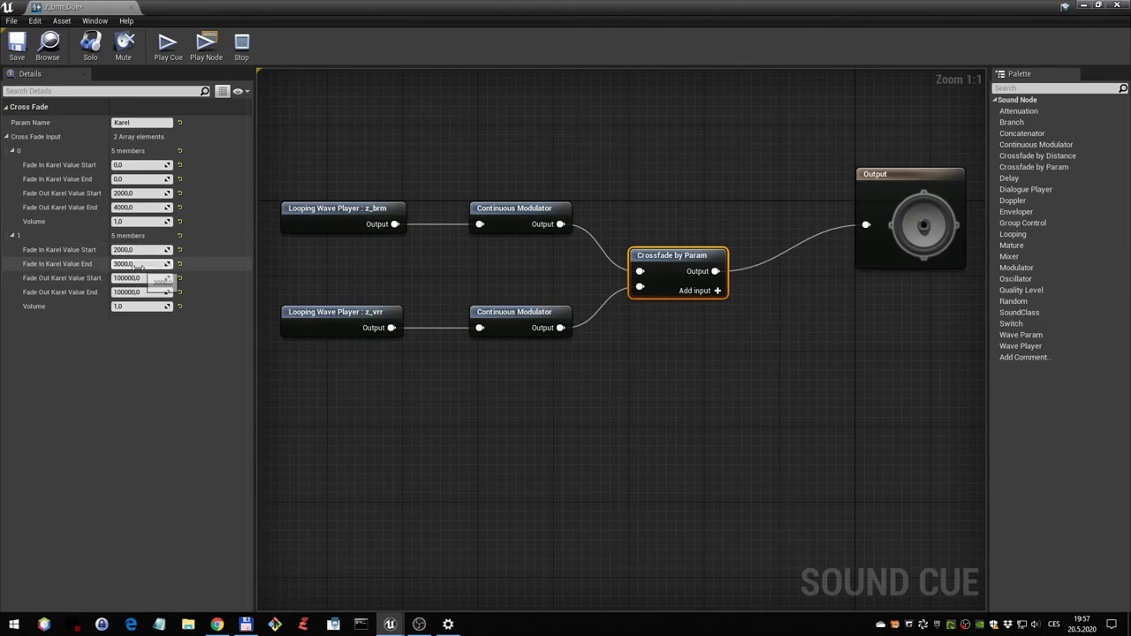
pyautogui.click(514, 315)
pyautogui.click(141, 166)
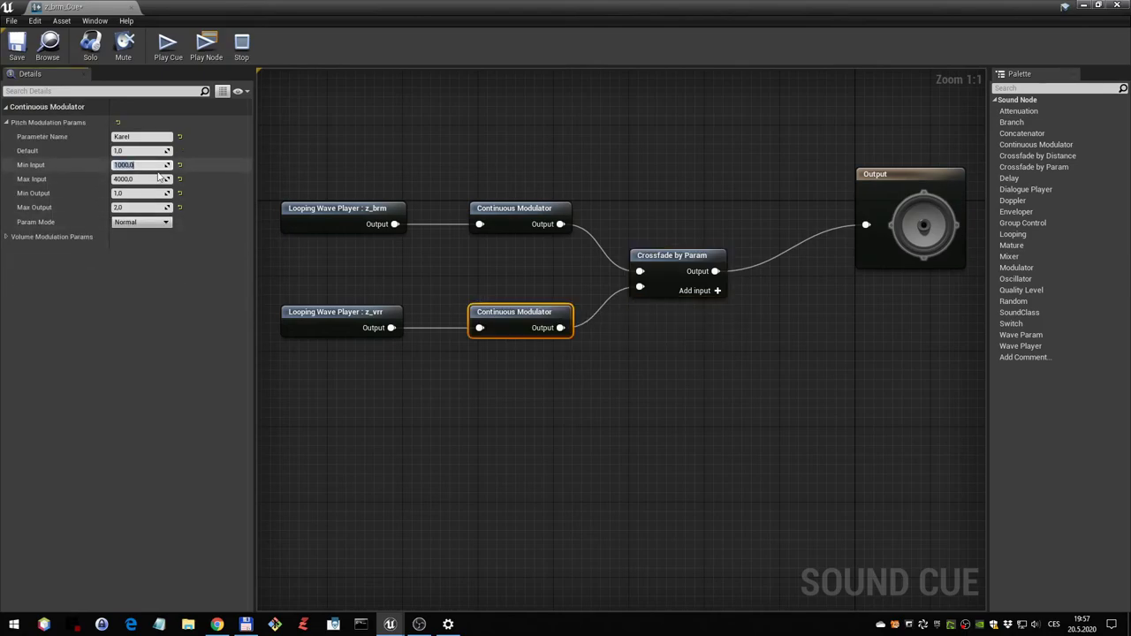
pyautogui.write('2000')
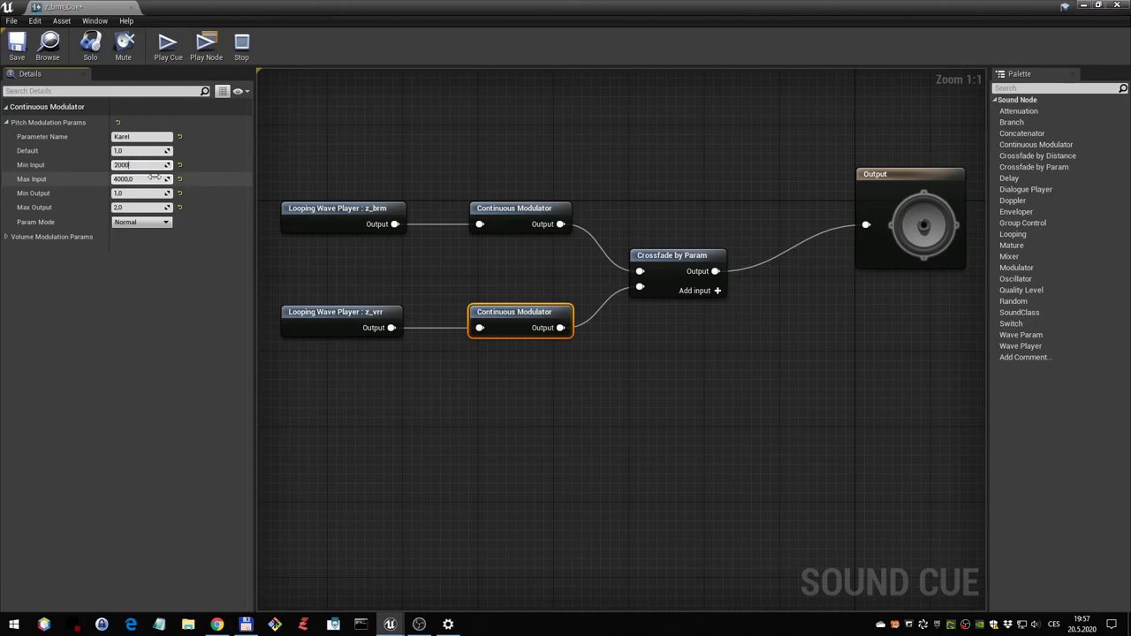
pyautogui.click(141, 180)
pyautogui.write('3')
pyautogui.press('Return')
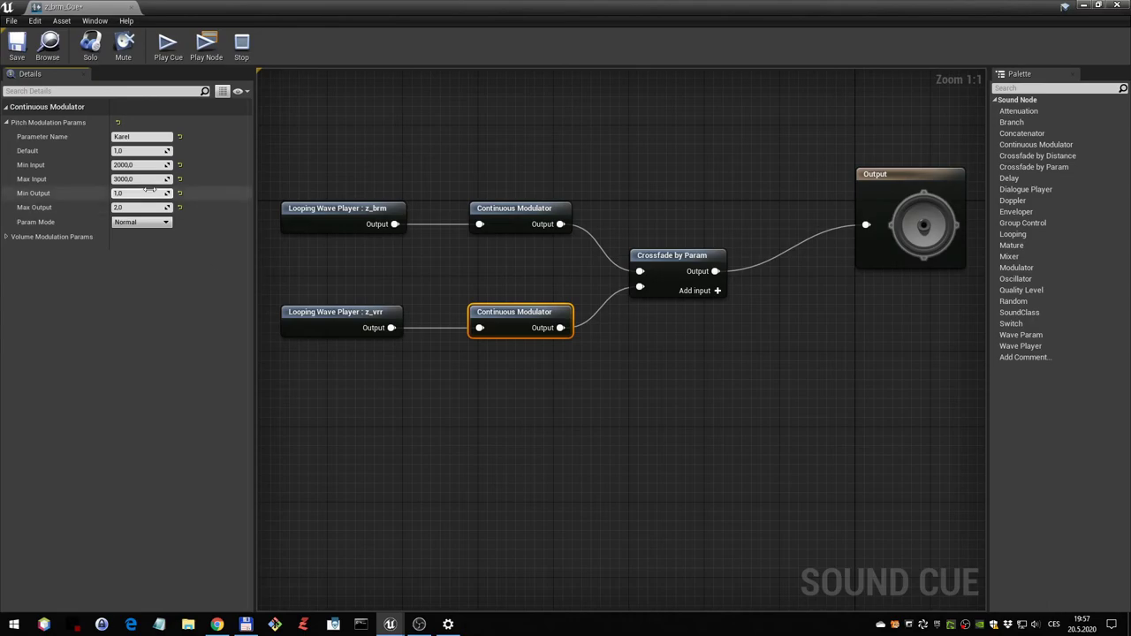
pyautogui.click(17, 44)
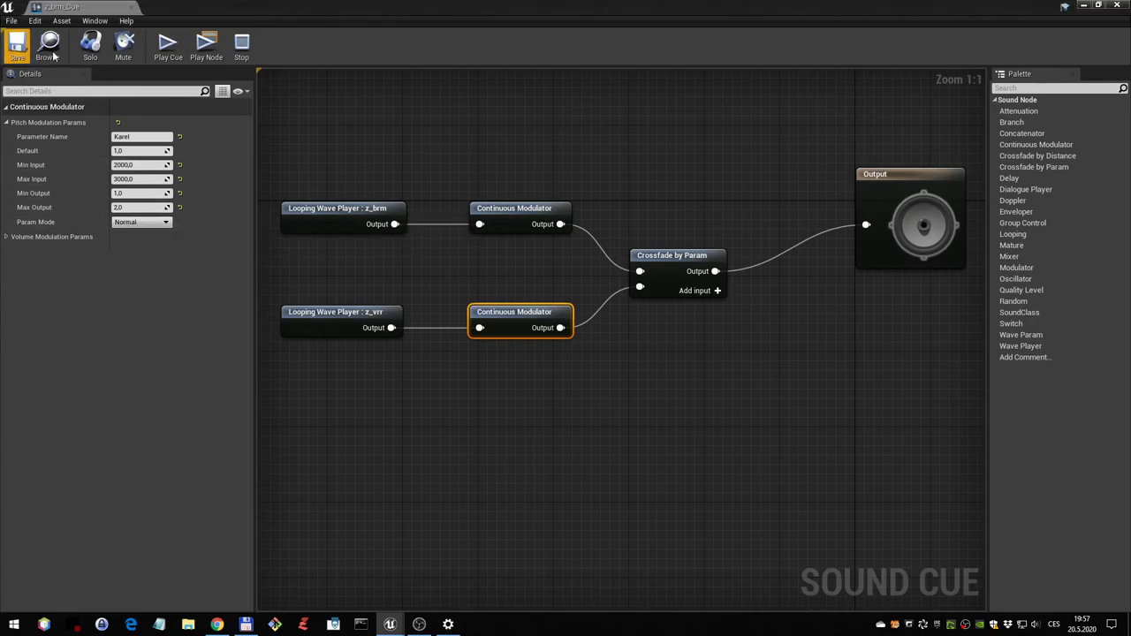
# - Play the level, rev the engine with Plyn to 3 675 RPM, then close the preview
pyautogui.click(1116, 6)
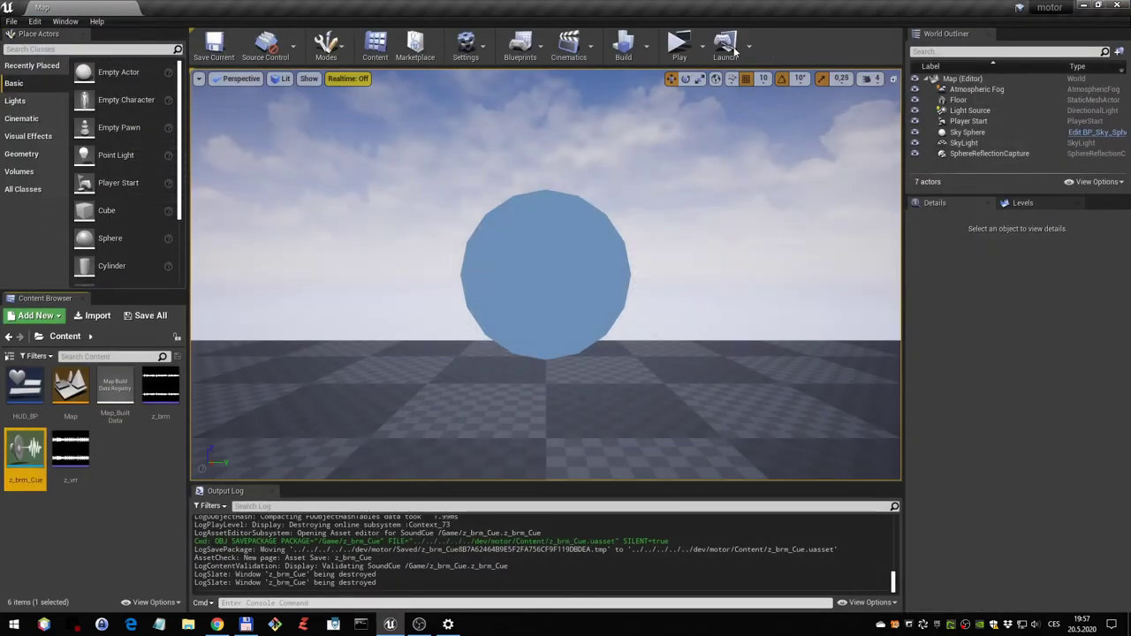
pyautogui.click(673, 41)
pyautogui.click(439, 300)
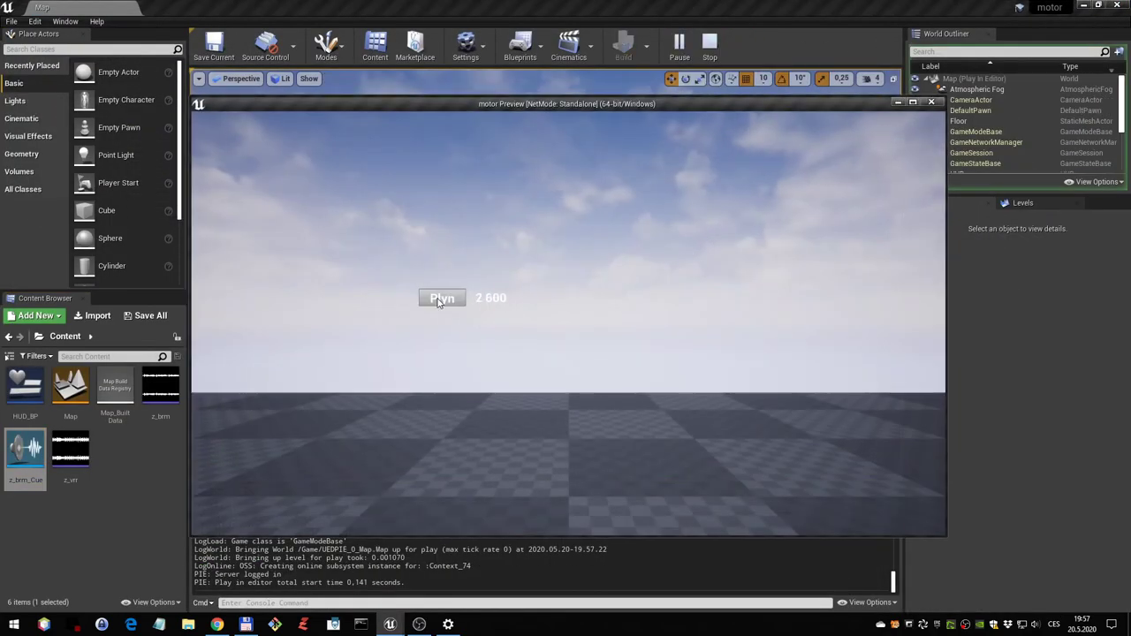
pyautogui.moveTo(438, 302); pyautogui.dragTo(438, 302)
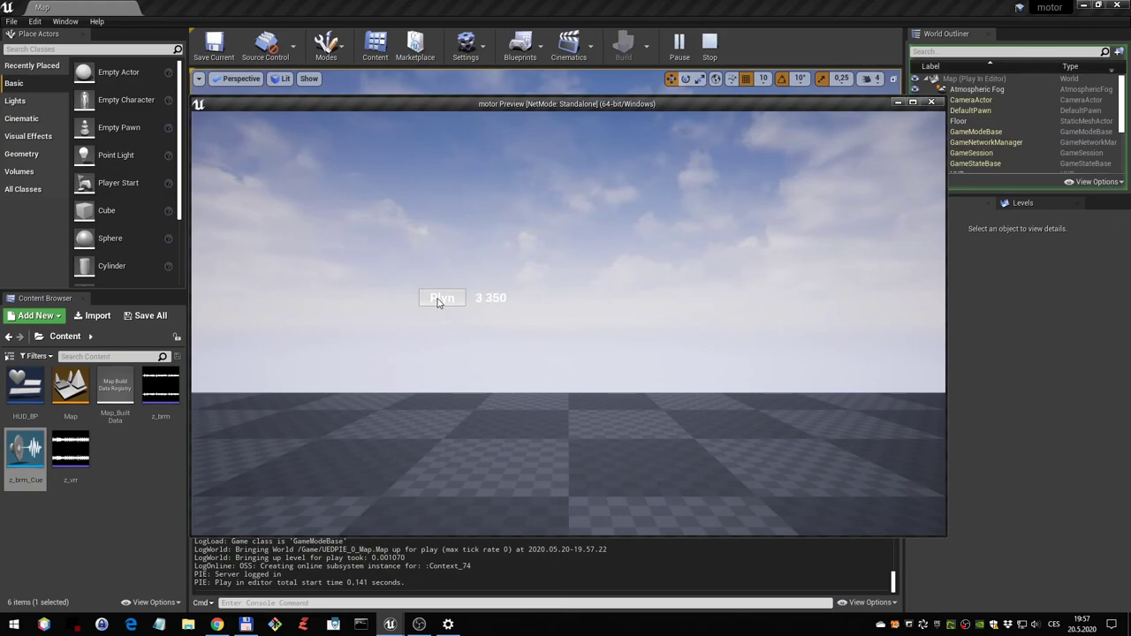
pyautogui.click(439, 302)
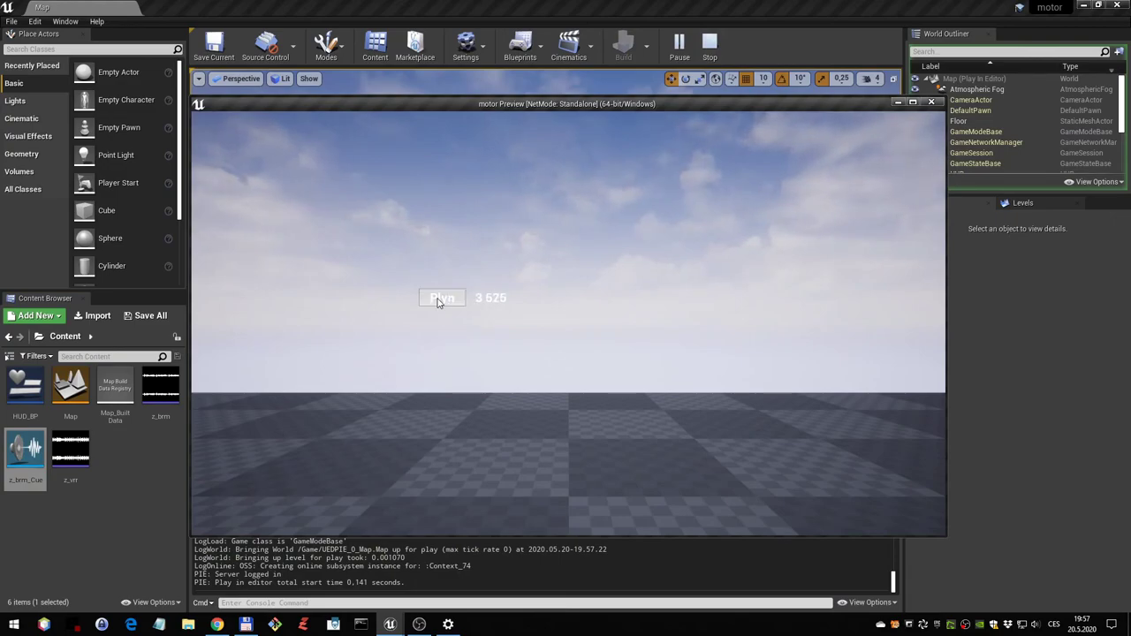
pyautogui.click(438, 302)
pyautogui.click(439, 302)
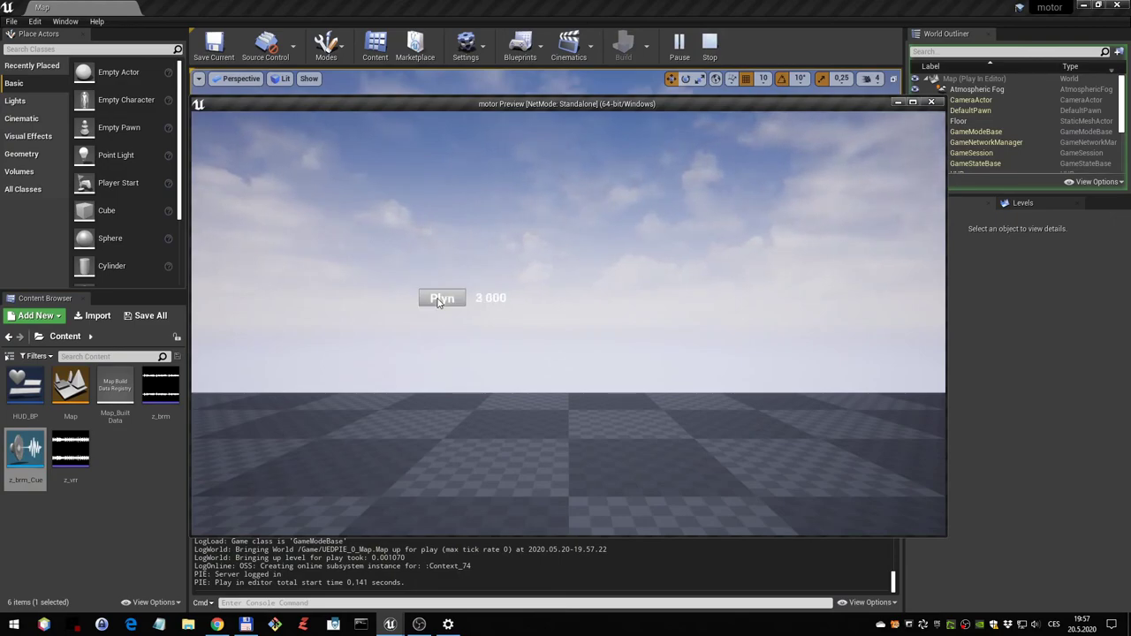
pyautogui.click(438, 302)
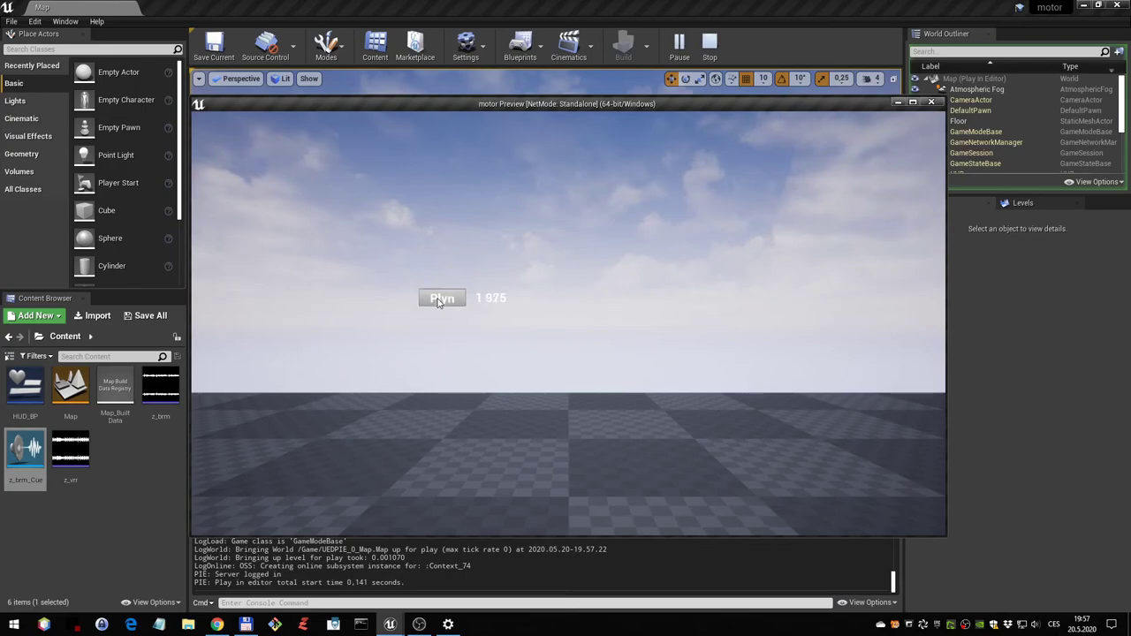
pyautogui.click(931, 103)
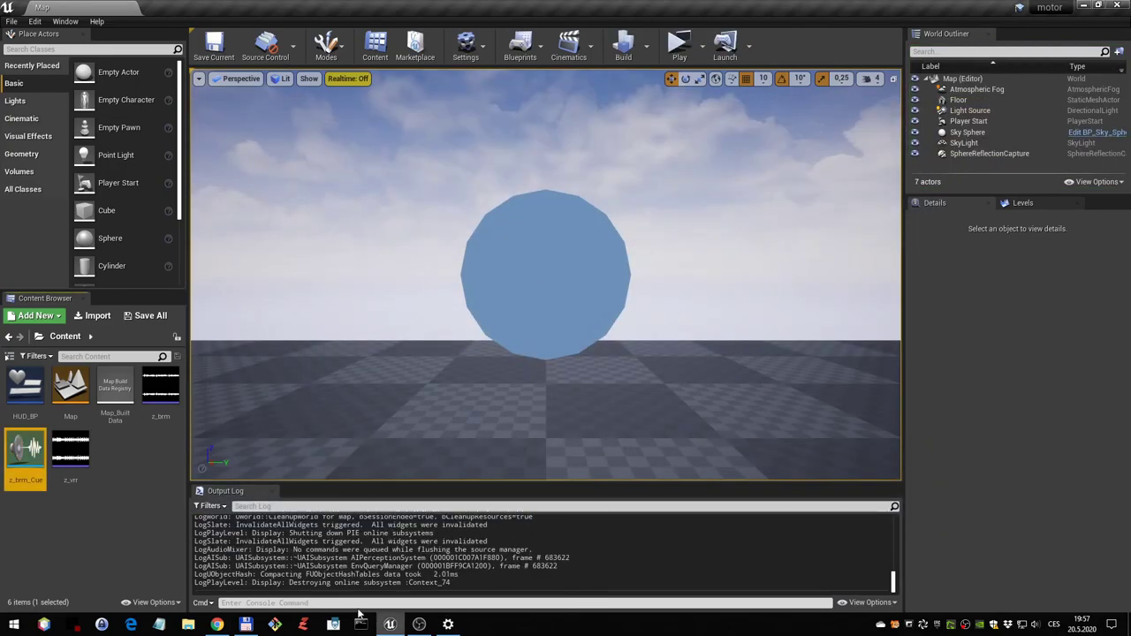
# - Reopen z_brm_Cue and review the lower modulator's pitch settings and the crossfade's fade ranges
pyautogui.doubleClick(35, 474)
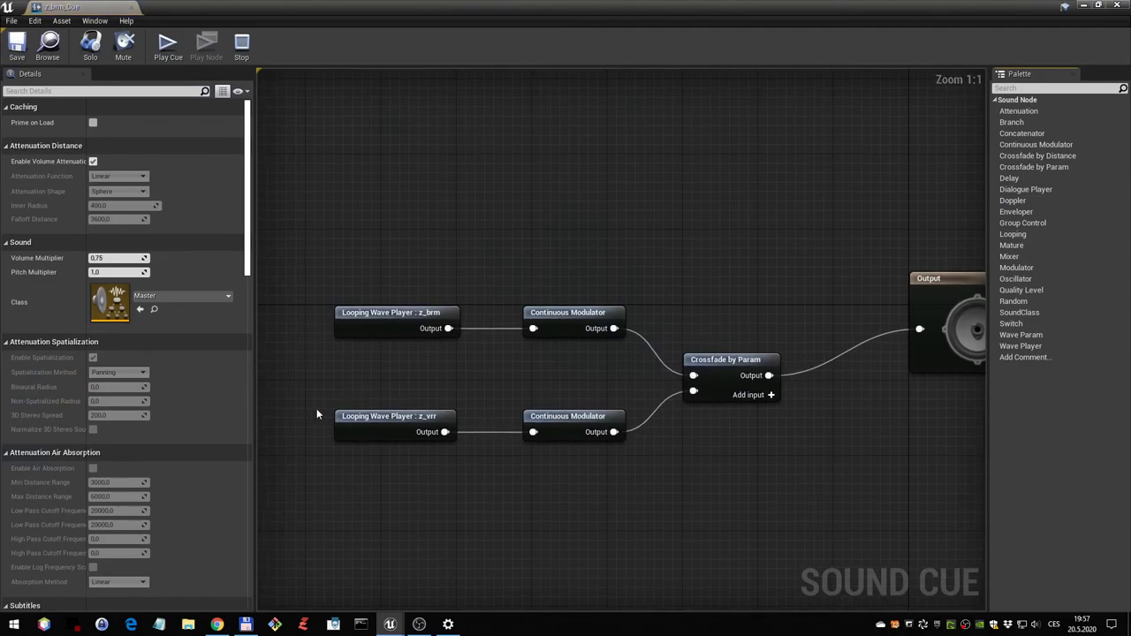
pyautogui.moveTo(553, 232); pyautogui.dragTo(518, 181, button='right')
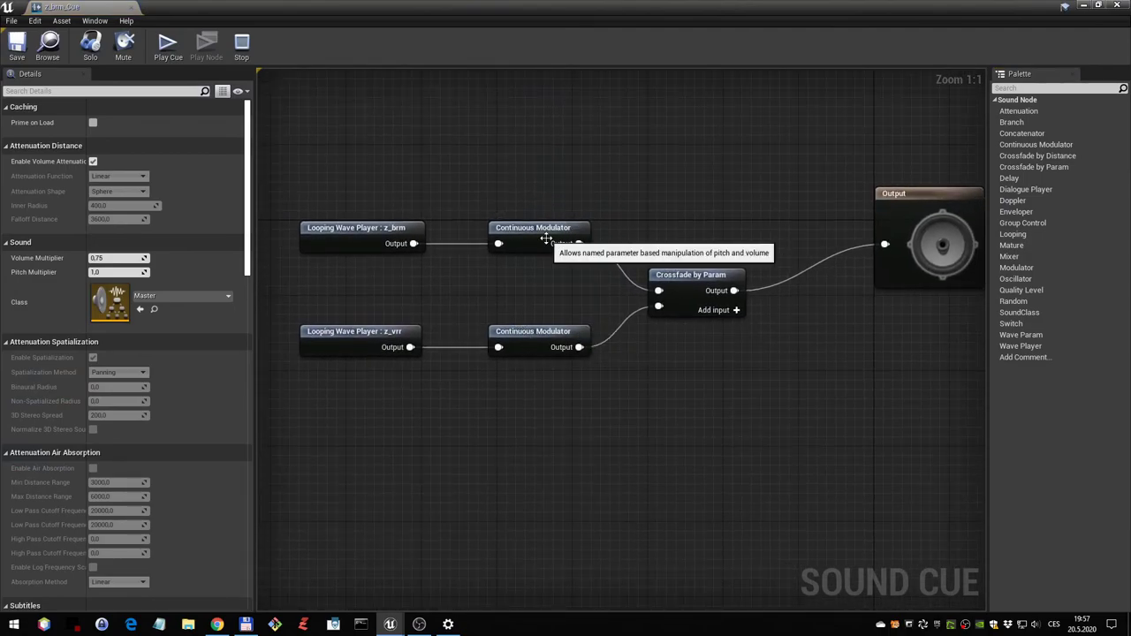
pyautogui.click(527, 331)
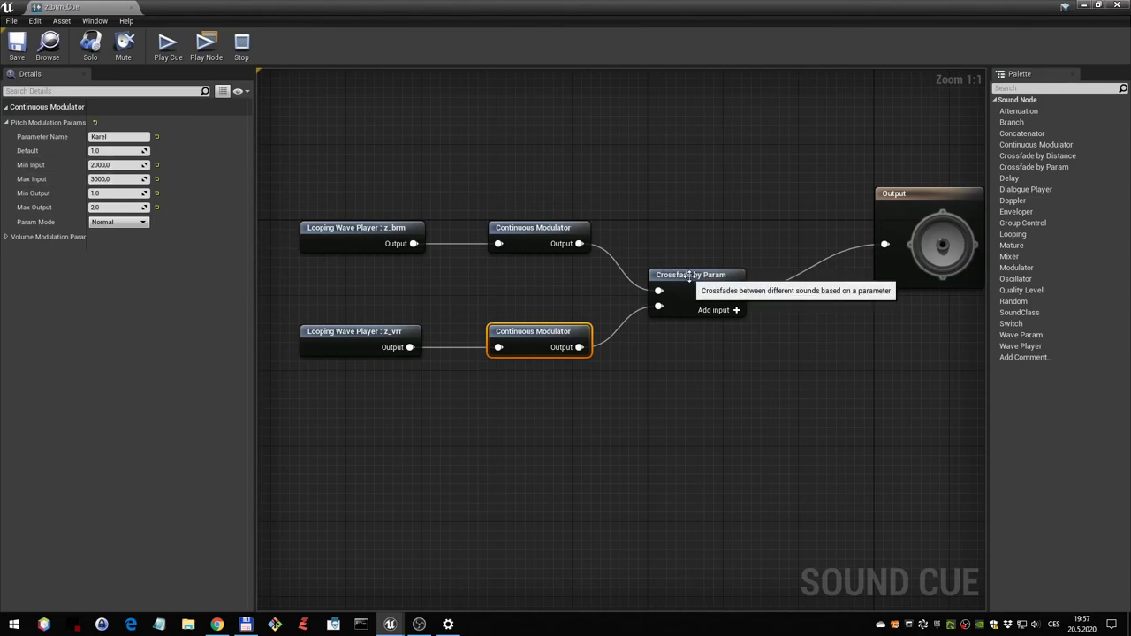
pyautogui.click(689, 280)
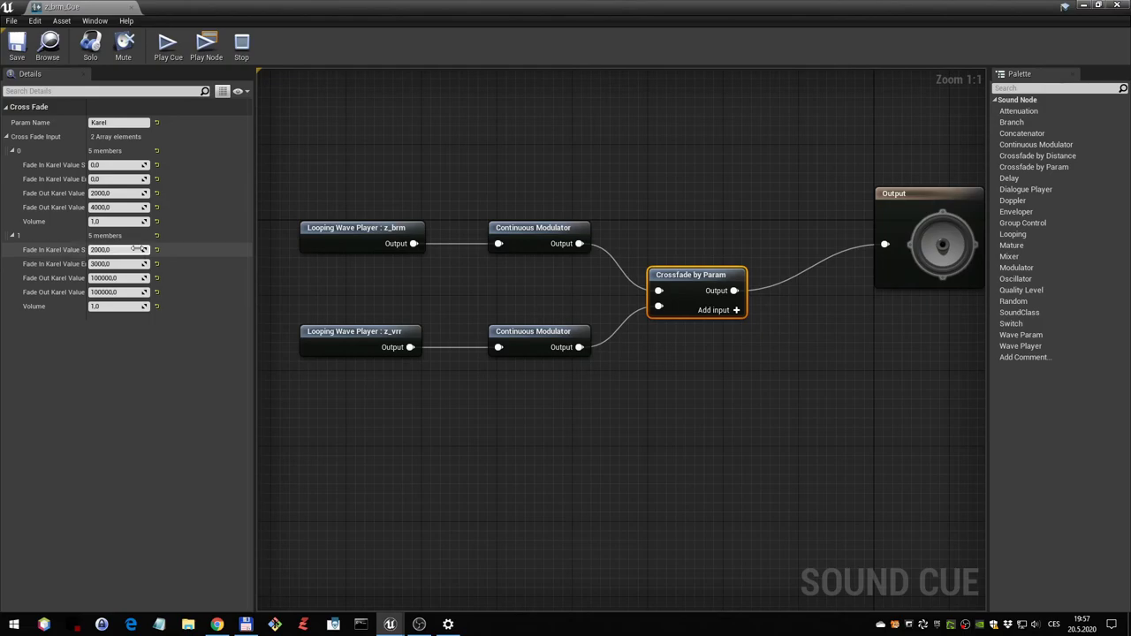
# - Change the lower Continuous Modulator's Max Input from 3000 to 6000
pyautogui.click(537, 325)
pyautogui.click(106, 179)
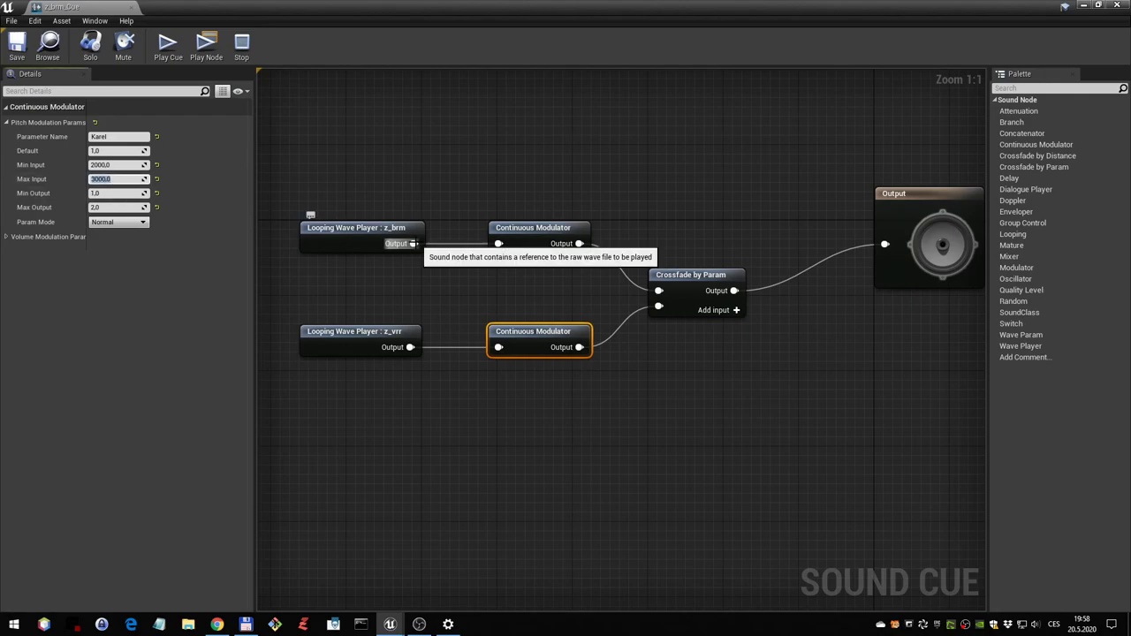
pyautogui.press('Home')
pyautogui.press('Delete')
pyautogui.write('6')
pyautogui.press('Return')
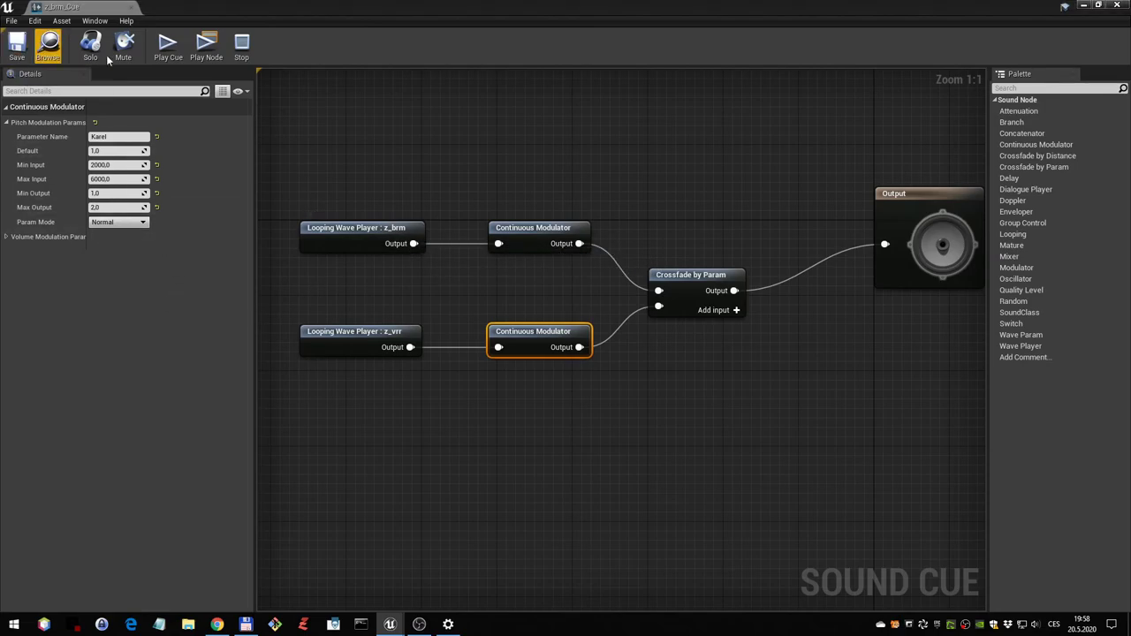
# - Play-test the level, pumping the Plyn throttle to rev from 1 000 to 6 250 RPM, then stop
pyautogui.click(1118, 5)
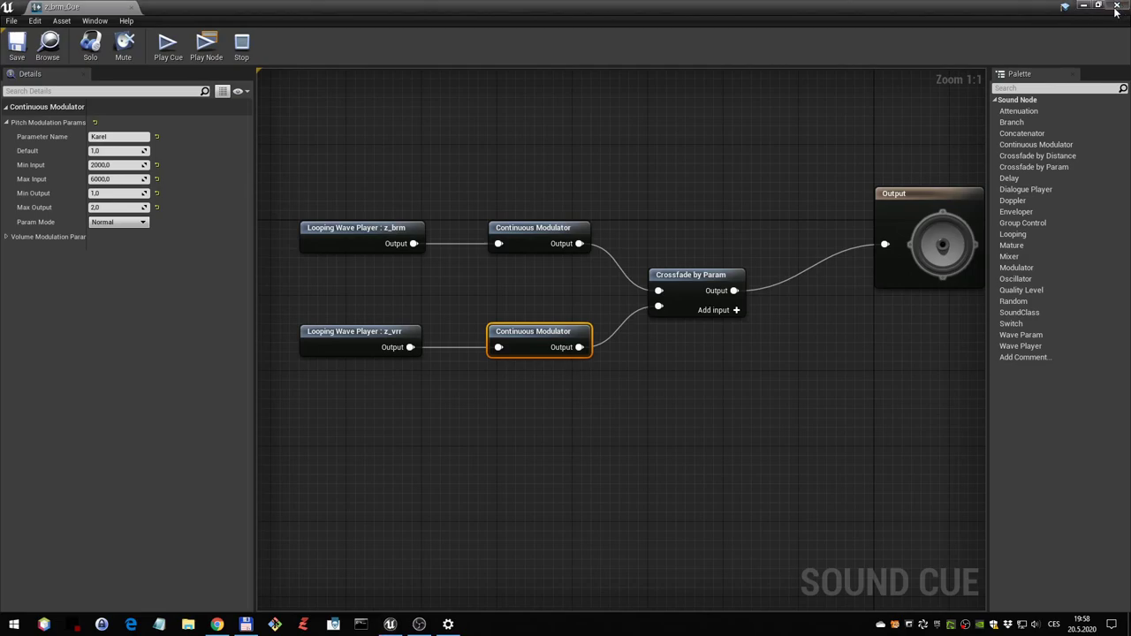
pyautogui.click(679, 45)
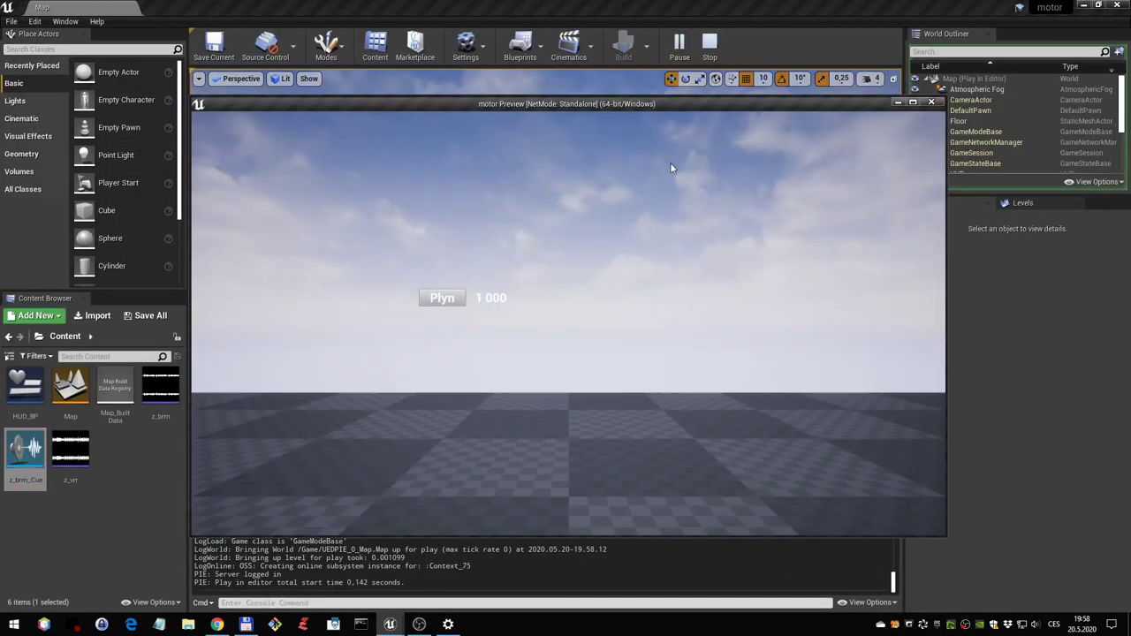
pyautogui.click(441, 303)
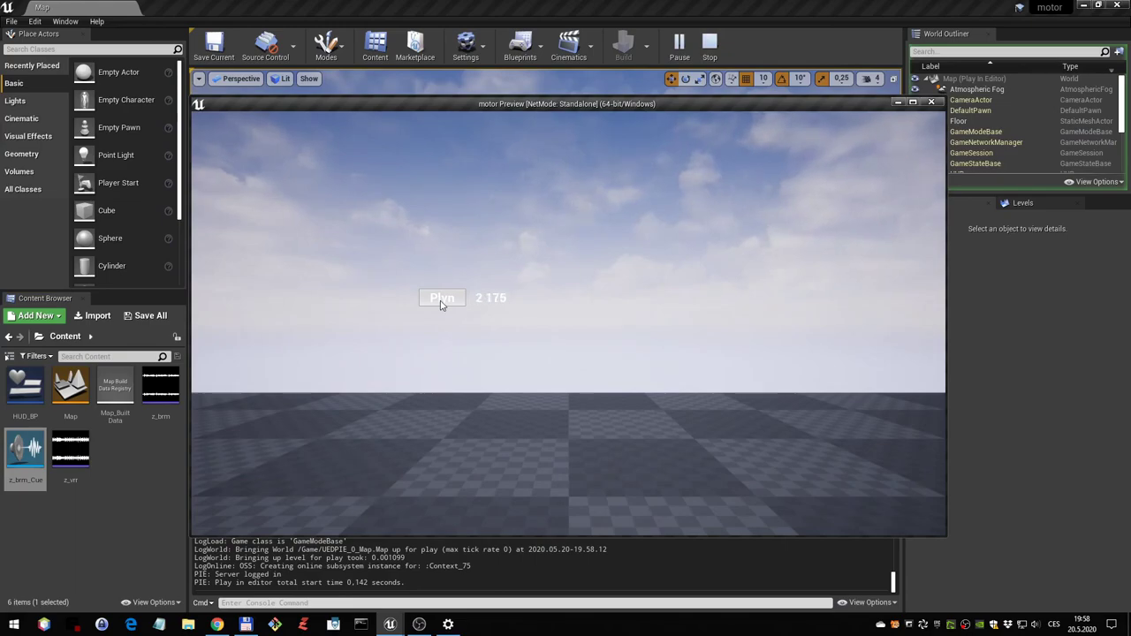
pyautogui.click(441, 303)
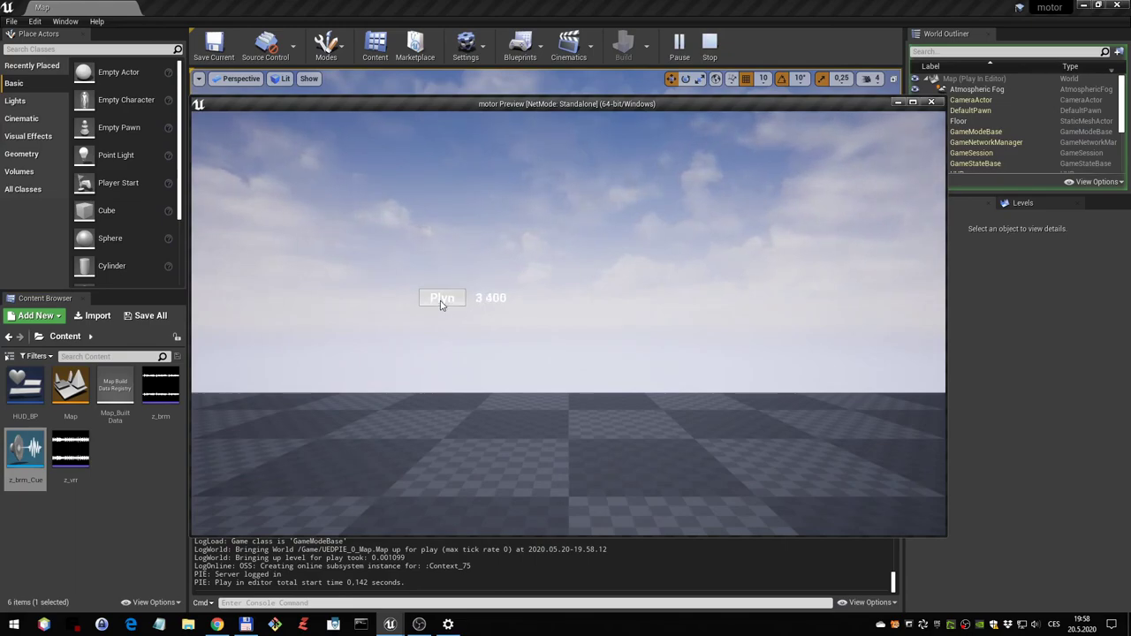
pyautogui.click(441, 303)
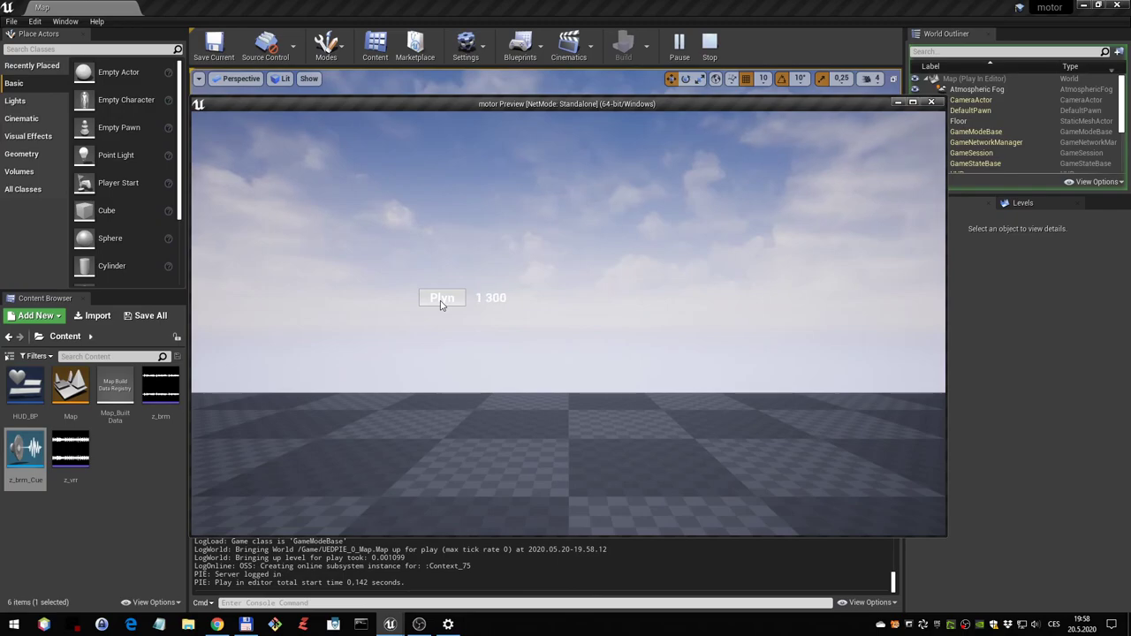
pyautogui.click(441, 303)
pyautogui.click(441, 304)
pyautogui.click(441, 303)
pyautogui.click(441, 303)
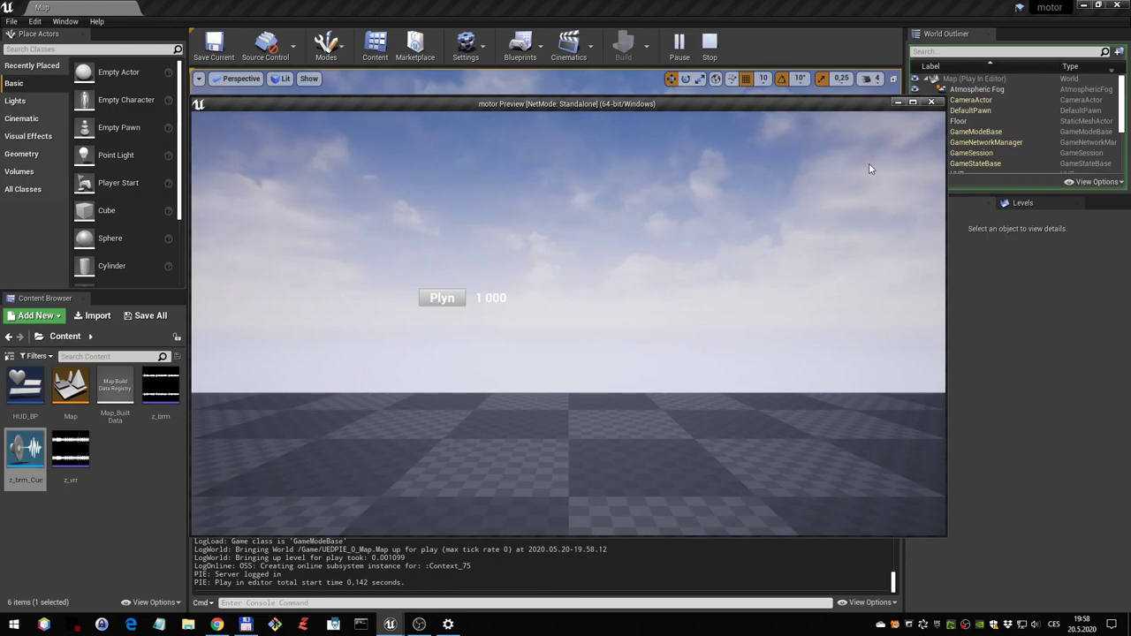
pyautogui.click(931, 102)
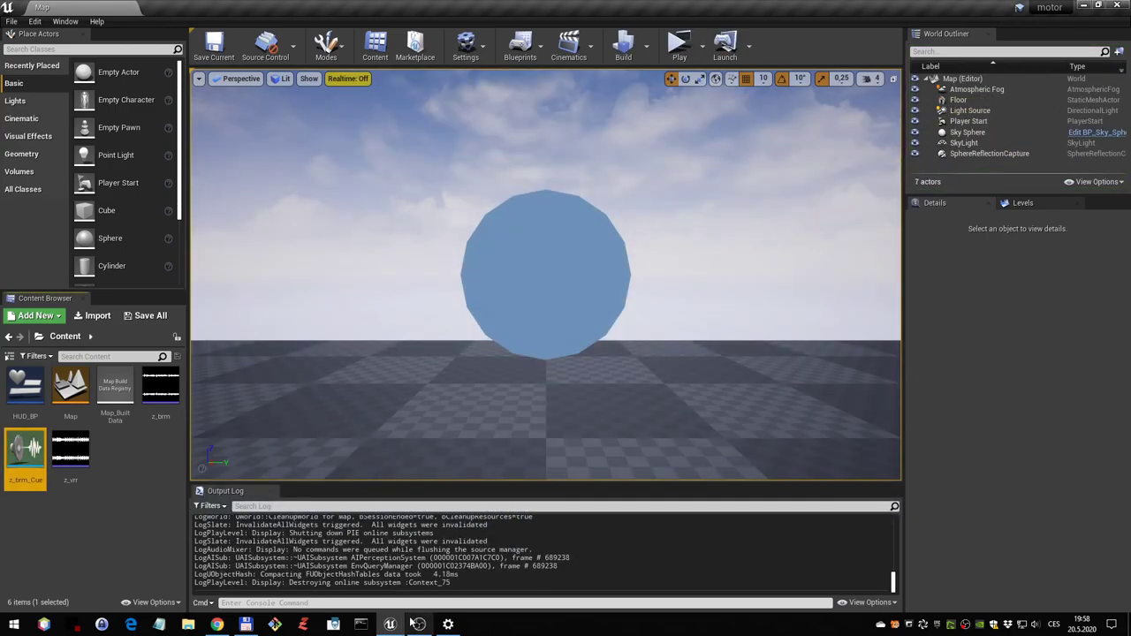
# - Reopen z_brm_Cue from the Content Browser to view its modulated wave players and crossfade
pyautogui.doubleClick(25, 482)
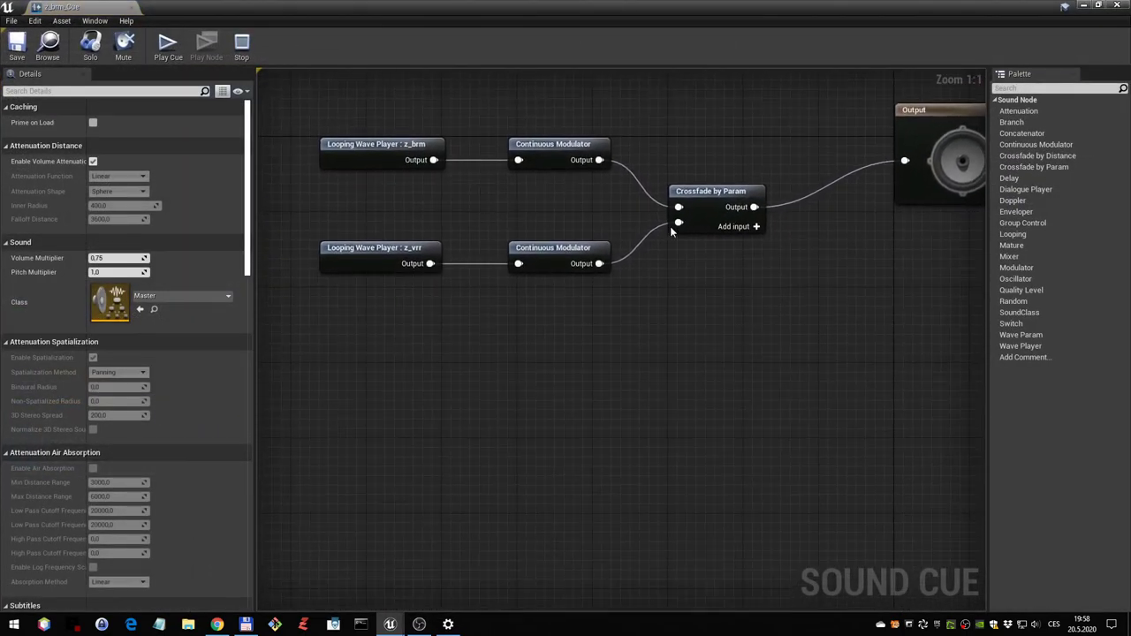